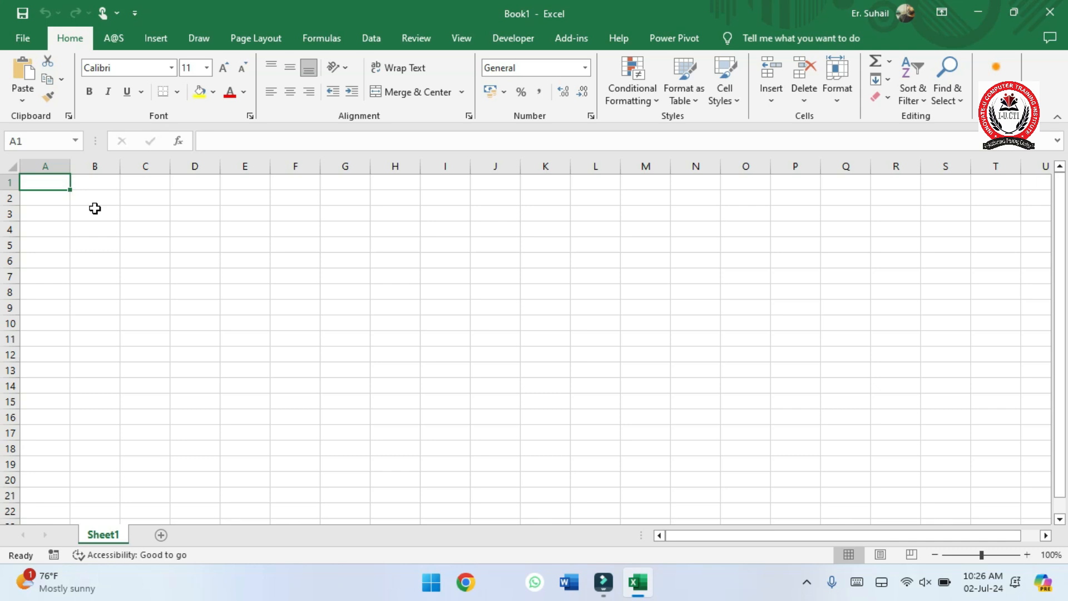
- Handwrite "IF(AND)" with the black pen around columns B to E and underline it
{"action": "left_click", "coordinate": [199, 37]}
{"action": "left_click", "coordinate": [183, 75]}
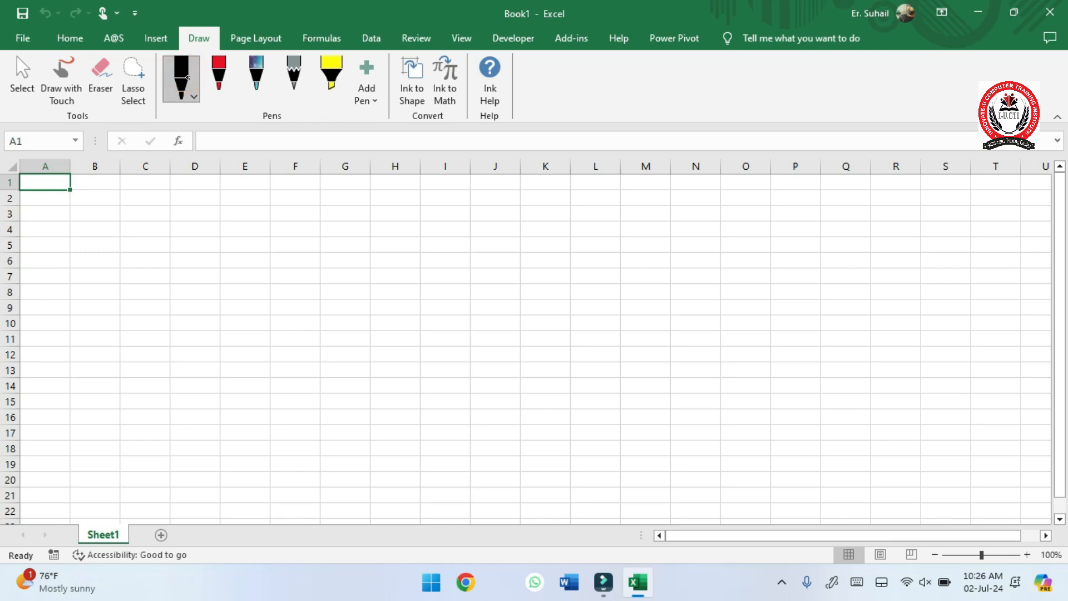
{"action": "left_click_drag", "start_coordinate": [109, 240], "coordinate": [96, 291]}
{"action": "left_click_drag", "start_coordinate": [123, 248], "coordinate": [111, 288]}
{"action": "left_click_drag", "start_coordinate": [115, 251], "coordinate": [144, 245]}
{"action": "left_click_drag", "start_coordinate": [117, 268], "coordinate": [141, 265]}
{"action": "mouse_move", "coordinate": [172, 230]}
{"action": "left_mouse_down"}
{"action": "mouse_move", "coordinate": [143, 308]}
{"action": "mouse_move", "coordinate": [196, 261]}
{"action": "left_mouse_up"}
{"action": "mouse_move", "coordinate": [184, 276]}
{"action": "left_mouse_down"}
{"action": "mouse_move", "coordinate": [210, 252]}
{"action": "mouse_move", "coordinate": [211, 279]}
{"action": "mouse_move", "coordinate": [233, 267]}
{"action": "left_mouse_up"}
{"action": "left_click_drag", "start_coordinate": [244, 229], "coordinate": [221, 314]}
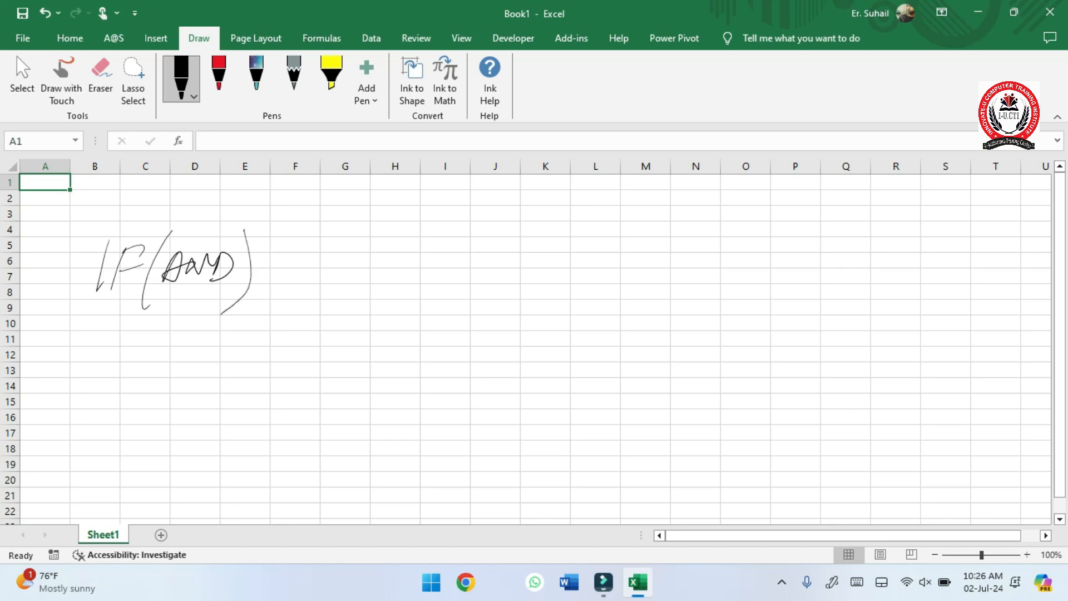
{"action": "left_click_drag", "start_coordinate": [81, 324], "coordinate": [265, 297]}
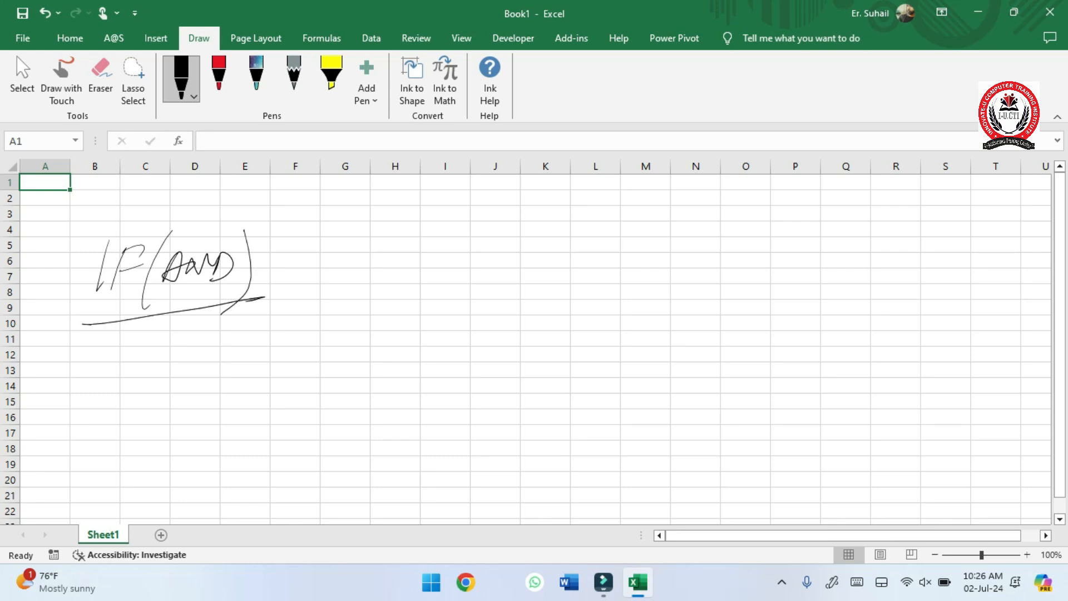
- Handwrite "= 3/3 – T" beside the IF(AND) heading with the black pen
{"action": "key", "text": "super+p"}
{"action": "left_click", "coordinate": [188, 78]}
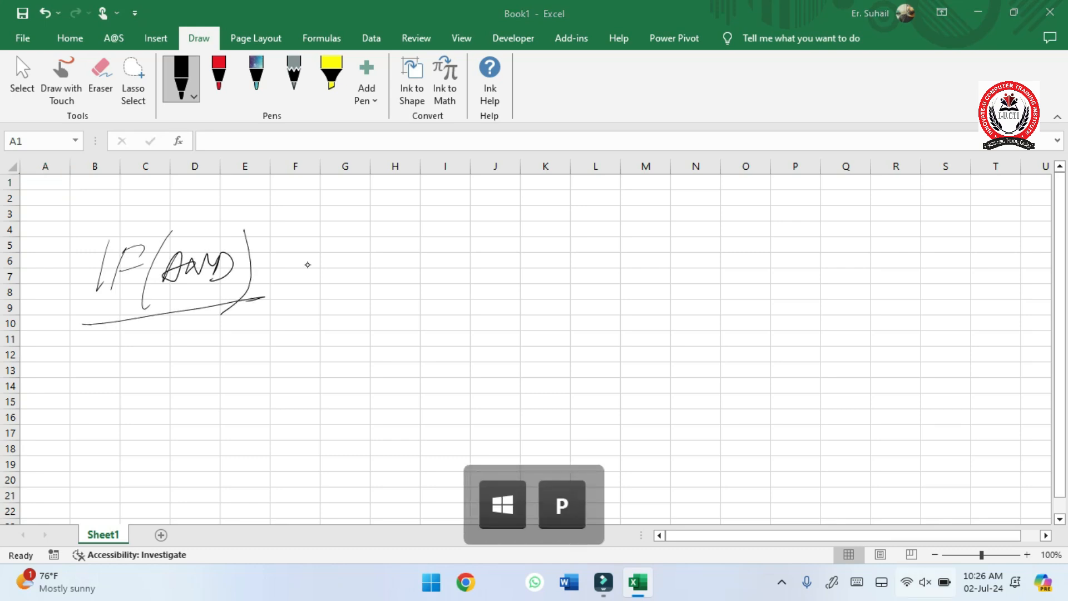
{"action": "mouse_move", "coordinate": [287, 279]}
{"action": "left_mouse_down"}
{"action": "mouse_move", "coordinate": [317, 261]}
{"action": "mouse_move", "coordinate": [344, 272]}
{"action": "mouse_move", "coordinate": [389, 256]}
{"action": "mouse_move", "coordinate": [369, 271]}
{"action": "left_mouse_up"}
{"action": "mouse_move", "coordinate": [421, 255]}
{"action": "left_mouse_down"}
{"action": "mouse_move", "coordinate": [375, 299]}
{"action": "mouse_move", "coordinate": [401, 307]}
{"action": "left_mouse_up"}
{"action": "left_click_drag", "start_coordinate": [432, 274], "coordinate": [491, 252]}
{"action": "left_click_drag", "start_coordinate": [474, 254], "coordinate": [473, 283]}
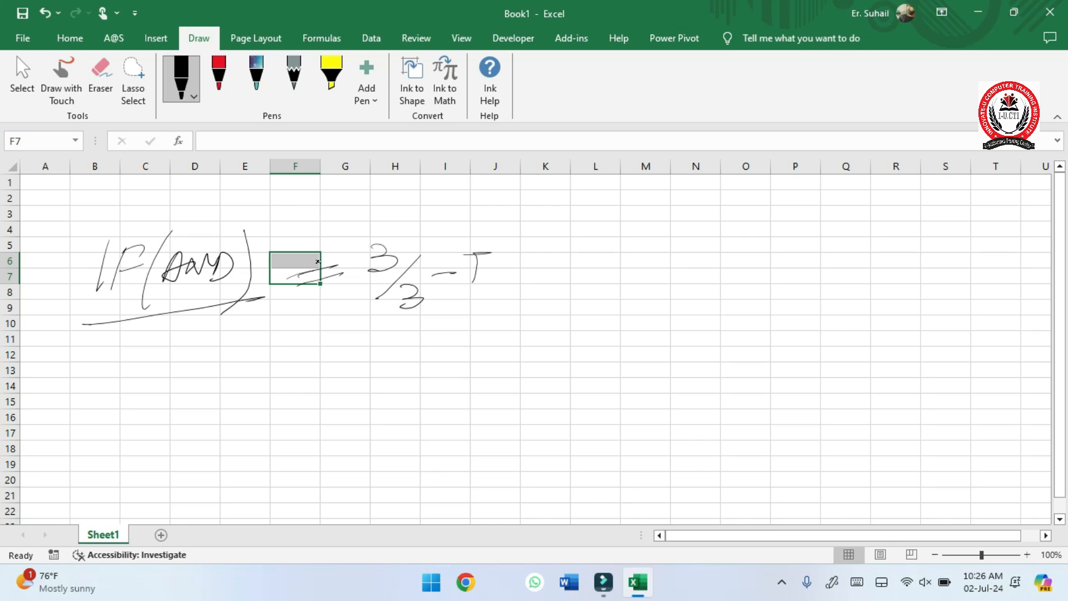
- Continue the IF(AND) row by handwriting the case "3/2 – F", set off with commas
{"action": "left_click_drag", "start_coordinate": [523, 284], "coordinate": [518, 293]}
{"action": "left_click_drag", "start_coordinate": [547, 251], "coordinate": [548, 280]}
{"action": "mouse_move", "coordinate": [606, 261]}
{"action": "left_mouse_down"}
{"action": "mouse_move", "coordinate": [551, 311]}
{"action": "mouse_move", "coordinate": [610, 306]}
{"action": "left_mouse_up"}
{"action": "left_click_drag", "start_coordinate": [610, 283], "coordinate": [657, 294]}
{"action": "left_click_drag", "start_coordinate": [658, 257], "coordinate": [683, 253]}
{"action": "mouse_move", "coordinate": [658, 274]}
{"action": "left_mouse_down"}
{"action": "mouse_move", "coordinate": [679, 271]}
{"action": "mouse_move", "coordinate": [689, 303]}
{"action": "left_mouse_up"}
- Handwrite the remaining cases "3/1 – F, 3/0 – F" at the end of the IF(AND) row
{"action": "mouse_move", "coordinate": [737, 260]}
{"action": "left_mouse_down"}
{"action": "mouse_move", "coordinate": [749, 287]}
{"action": "mouse_move", "coordinate": [740, 322]}
{"action": "mouse_move", "coordinate": [780, 337]}
{"action": "left_mouse_up"}
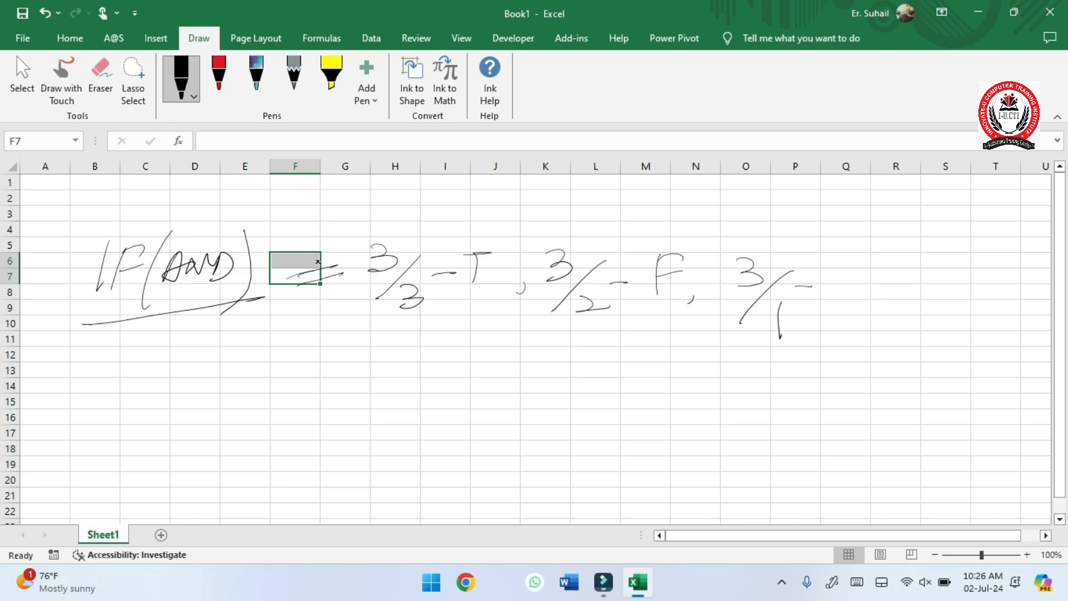
{"action": "left_click_drag", "start_coordinate": [795, 286], "coordinate": [811, 286]}
{"action": "mouse_move", "coordinate": [837, 257]}
{"action": "left_mouse_down"}
{"action": "mouse_move", "coordinate": [835, 293]}
{"action": "mouse_move", "coordinate": [857, 257]}
{"action": "left_mouse_up"}
{"action": "mouse_move", "coordinate": [835, 275]}
{"action": "left_mouse_down"}
{"action": "mouse_move", "coordinate": [851, 272]}
{"action": "mouse_move", "coordinate": [862, 302]}
{"action": "left_mouse_up"}
{"action": "left_click_drag", "start_coordinate": [905, 265], "coordinate": [896, 339]}
{"action": "mouse_move", "coordinate": [952, 316]}
{"action": "left_mouse_down"}
{"action": "mouse_move", "coordinate": [1020, 270]}
{"action": "mouse_move", "coordinate": [1000, 320]}
{"action": "left_mouse_up"}
{"action": "mouse_move", "coordinate": [1004, 274]}
{"action": "left_mouse_down"}
{"action": "mouse_move", "coordinate": [1026, 279]}
{"action": "mouse_move", "coordinate": [1028, 290]}
{"action": "left_mouse_up"}
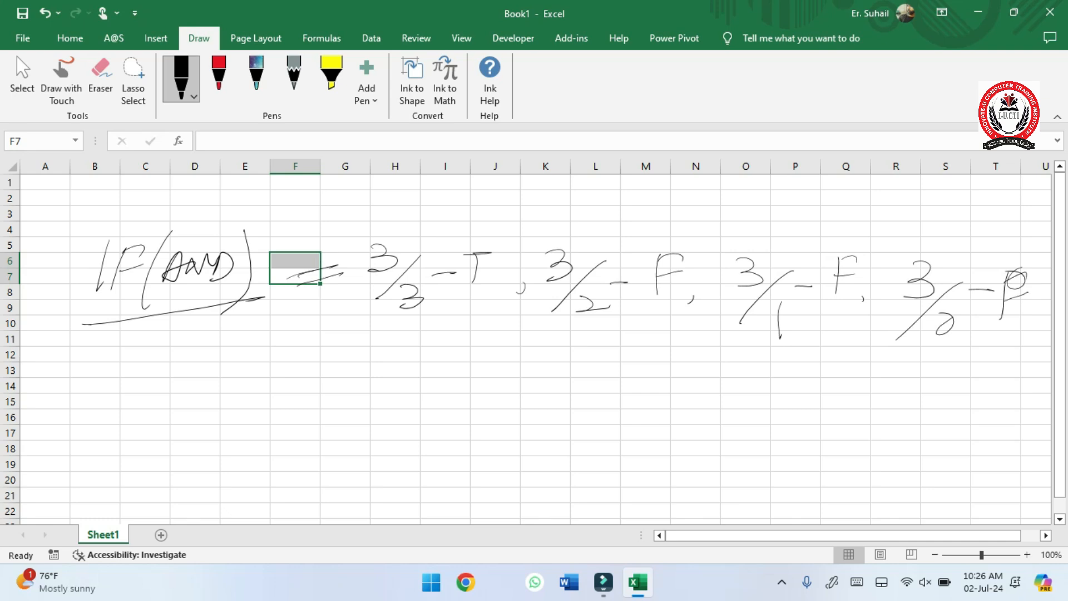
- Increase the black pen's thickness and handwrite "IF(OR)" below the IF(AND) heading
{"action": "left_click", "coordinate": [193, 96]}
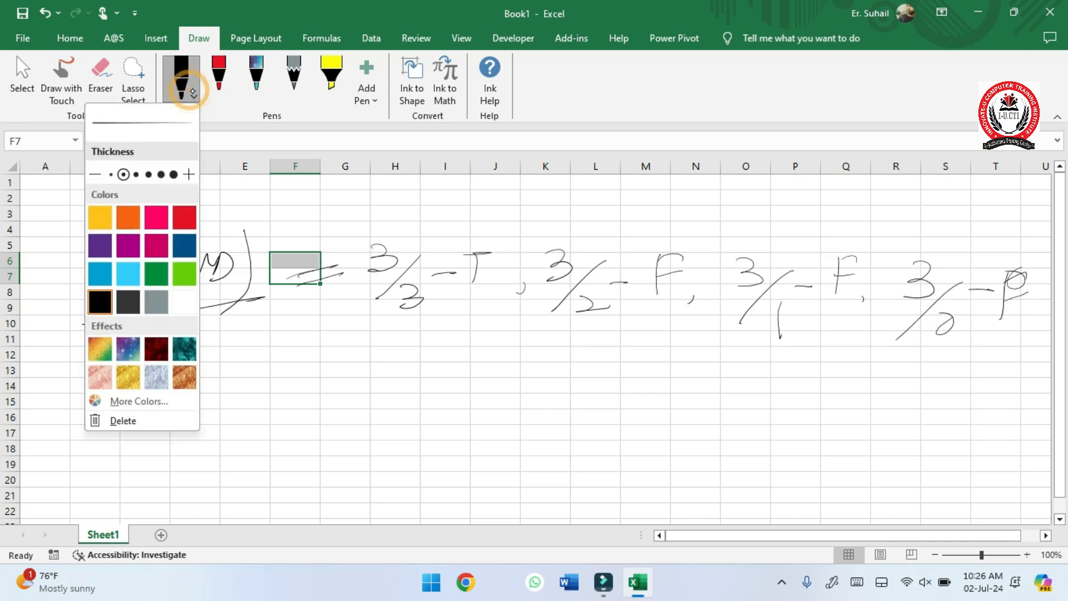
{"action": "left_click", "coordinate": [161, 174]}
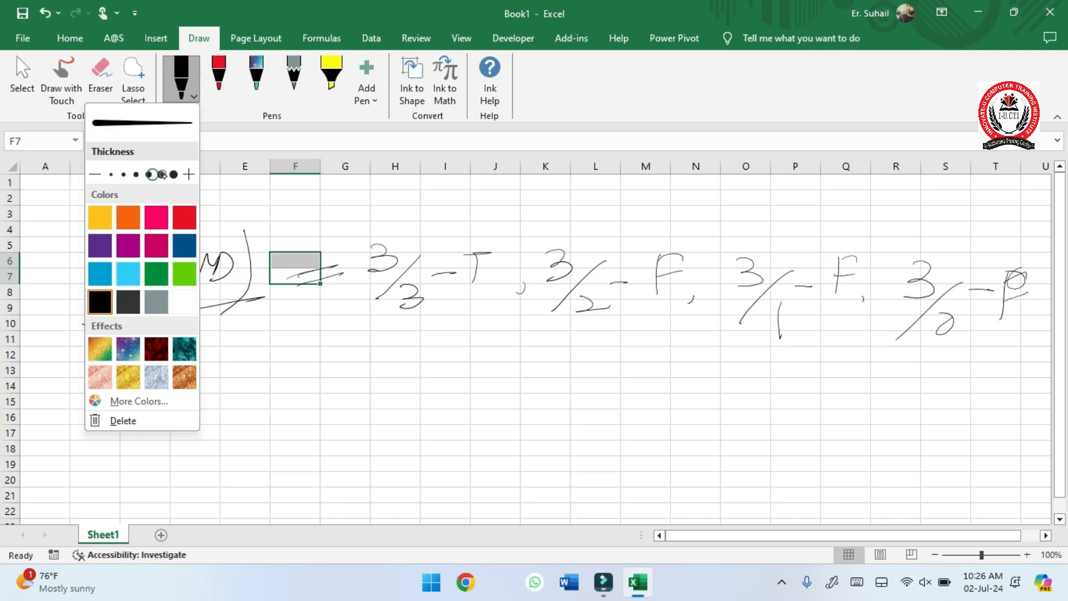
{"action": "left_click_drag", "start_coordinate": [145, 465], "coordinate": [153, 472]}
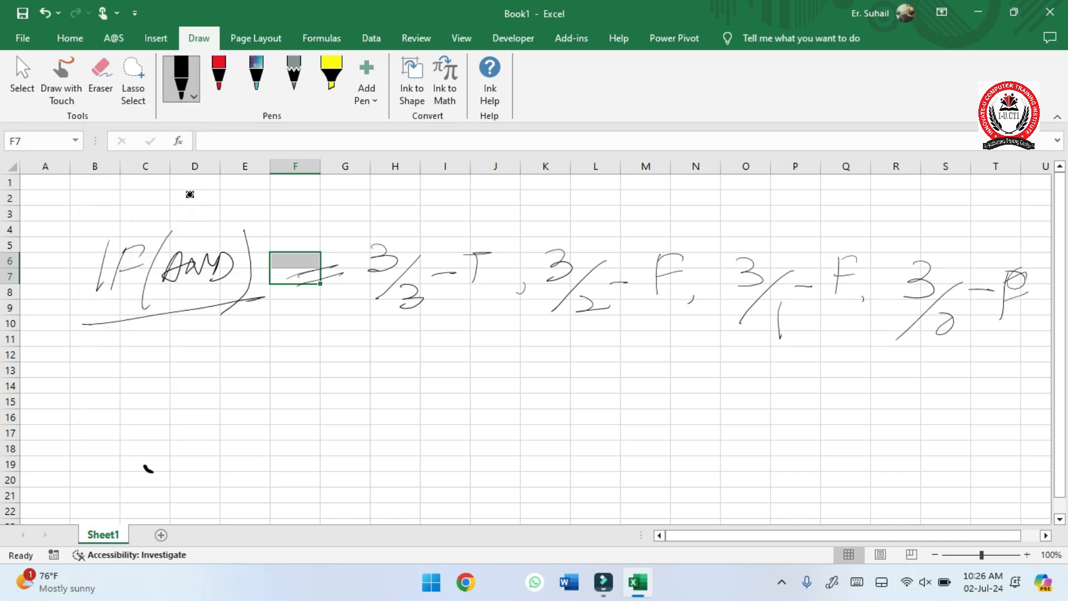
{"action": "mouse_move", "coordinate": [88, 356]}
{"action": "left_mouse_down"}
{"action": "mouse_move", "coordinate": [84, 403]}
{"action": "mouse_move", "coordinate": [102, 401]}
{"action": "left_mouse_up"}
{"action": "left_click_drag", "start_coordinate": [108, 365], "coordinate": [123, 381]}
{"action": "left_click_drag", "start_coordinate": [144, 356], "coordinate": [129, 407]}
{"action": "left_click_drag", "start_coordinate": [148, 372], "coordinate": [156, 399]}
{"action": "left_click_drag", "start_coordinate": [161, 366], "coordinate": [187, 395]}
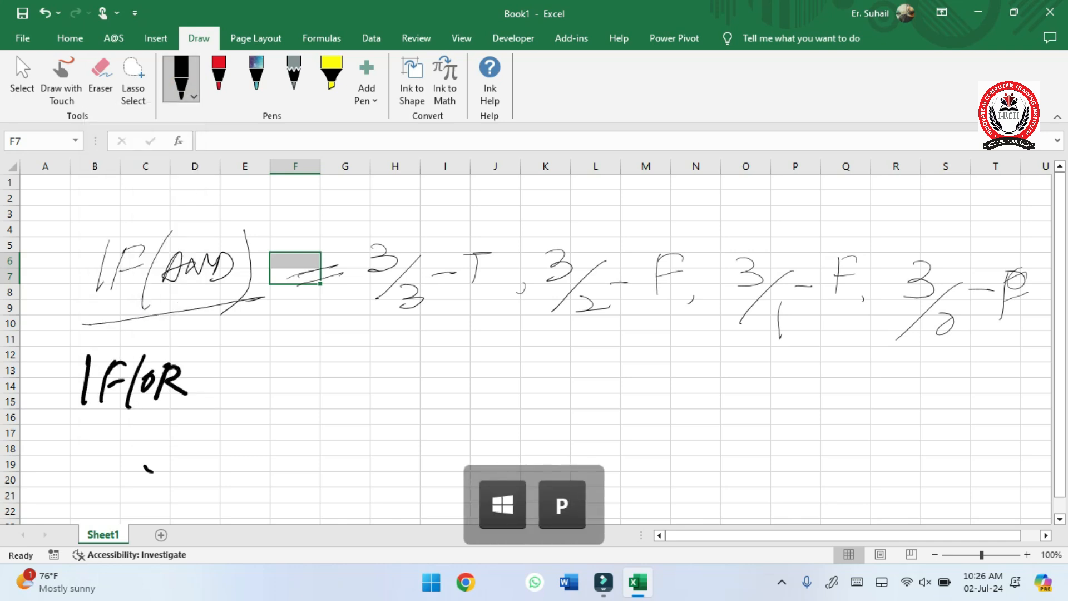
{"action": "left_click_drag", "start_coordinate": [199, 347], "coordinate": [174, 418]}
{"action": "key", "text": "5"}
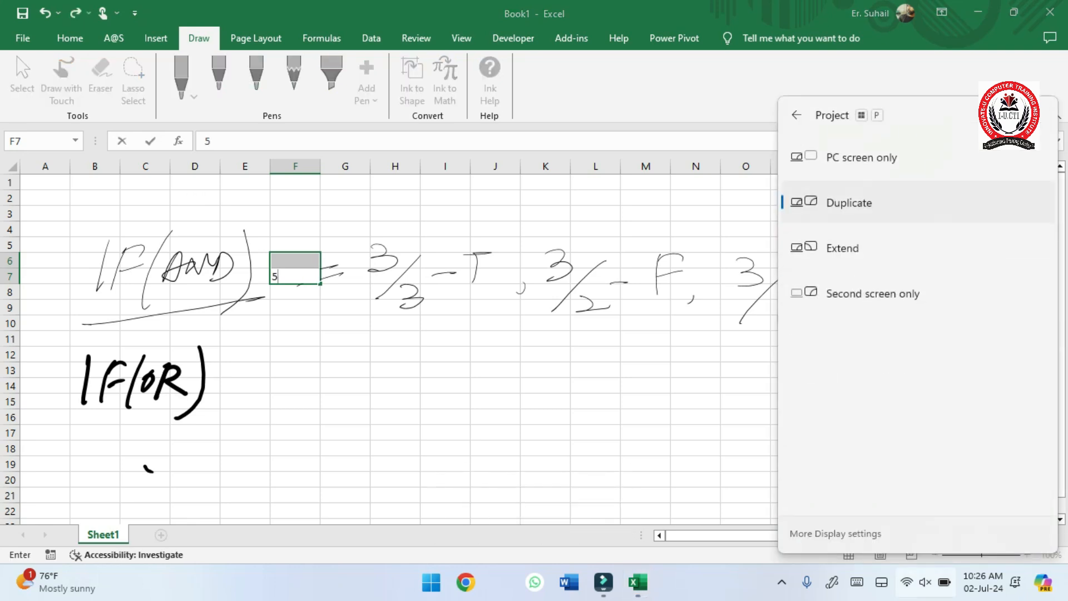
- Handwrite the cases "3/3 – T, 3/2 – T," beside the IF(OR) heading
{"action": "left_click_drag", "start_coordinate": [266, 357], "coordinate": [274, 411]}
{"action": "mouse_move", "coordinate": [290, 398]}
{"action": "left_mouse_down"}
{"action": "mouse_move", "coordinate": [312, 417]}
{"action": "mouse_move", "coordinate": [295, 432]}
{"action": "left_mouse_up"}
{"action": "left_click_drag", "start_coordinate": [321, 384], "coordinate": [383, 359]}
{"action": "mouse_move", "coordinate": [366, 363]}
{"action": "left_mouse_down"}
{"action": "mouse_move", "coordinate": [365, 400]}
{"action": "mouse_move", "coordinate": [379, 405]}
{"action": "left_mouse_up"}
{"action": "left_click_drag", "start_coordinate": [426, 364], "coordinate": [420, 395]}
{"action": "left_click_drag", "start_coordinate": [474, 370], "coordinate": [418, 428]}
{"action": "mouse_move", "coordinate": [445, 414]}
{"action": "left_mouse_down"}
{"action": "mouse_move", "coordinate": [456, 425]}
{"action": "mouse_move", "coordinate": [476, 421]}
{"action": "left_mouse_up"}
{"action": "left_click_drag", "start_coordinate": [472, 393], "coordinate": [527, 362]}
{"action": "mouse_move", "coordinate": [514, 363]}
{"action": "left_mouse_down"}
{"action": "mouse_move", "coordinate": [513, 398]}
{"action": "mouse_move", "coordinate": [525, 411]}
{"action": "left_mouse_up"}
- Handwrite the cases "3/1 – T, 3/0 – F" to finish the IF(OR) row
{"action": "mouse_move", "coordinate": [584, 367]}
{"action": "left_mouse_down"}
{"action": "mouse_move", "coordinate": [595, 378]}
{"action": "mouse_move", "coordinate": [584, 395]}
{"action": "left_mouse_up"}
{"action": "left_click_drag", "start_coordinate": [607, 384], "coordinate": [593, 424]}
{"action": "mouse_move", "coordinate": [619, 417]}
{"action": "left_mouse_down"}
{"action": "mouse_move", "coordinate": [646, 424]}
{"action": "mouse_move", "coordinate": [625, 447]}
{"action": "left_mouse_up"}
{"action": "mouse_move", "coordinate": [649, 389]}
{"action": "left_mouse_down"}
{"action": "mouse_move", "coordinate": [711, 368]}
{"action": "mouse_move", "coordinate": [695, 401]}
{"action": "left_mouse_up"}
{"action": "left_click_drag", "start_coordinate": [717, 394], "coordinate": [725, 410]}
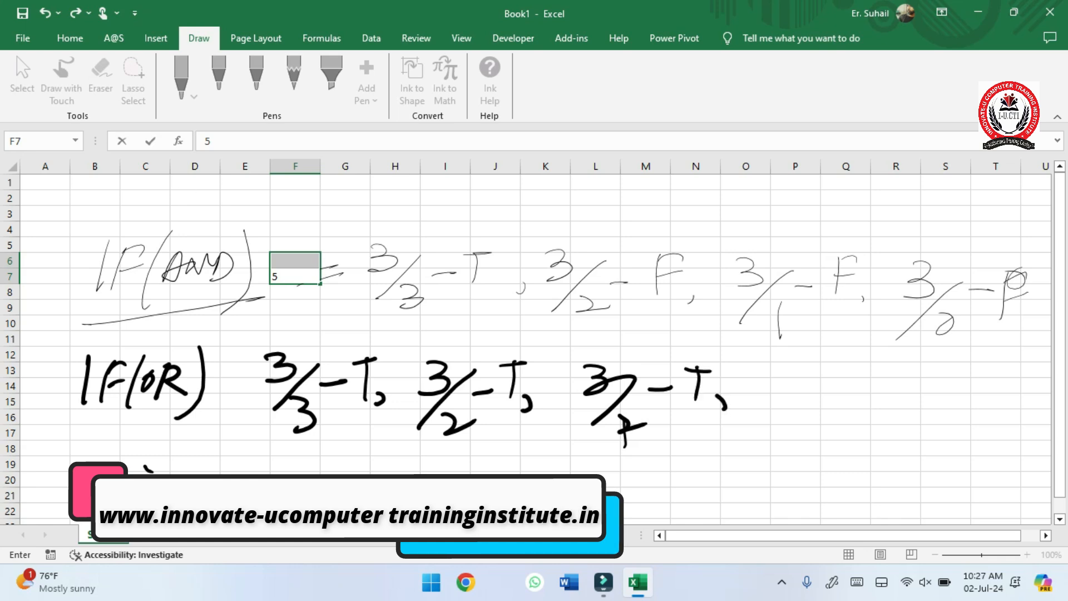
{"action": "mouse_move", "coordinate": [777, 375]}
{"action": "left_mouse_down"}
{"action": "mouse_move", "coordinate": [800, 403]}
{"action": "mouse_move", "coordinate": [771, 446]}
{"action": "mouse_move", "coordinate": [866, 395]}
{"action": "mouse_move", "coordinate": [903, 414]}
{"action": "mouse_move", "coordinate": [923, 376]}
{"action": "left_mouse_up"}
{"action": "left_click_drag", "start_coordinate": [906, 394], "coordinate": [924, 392]}
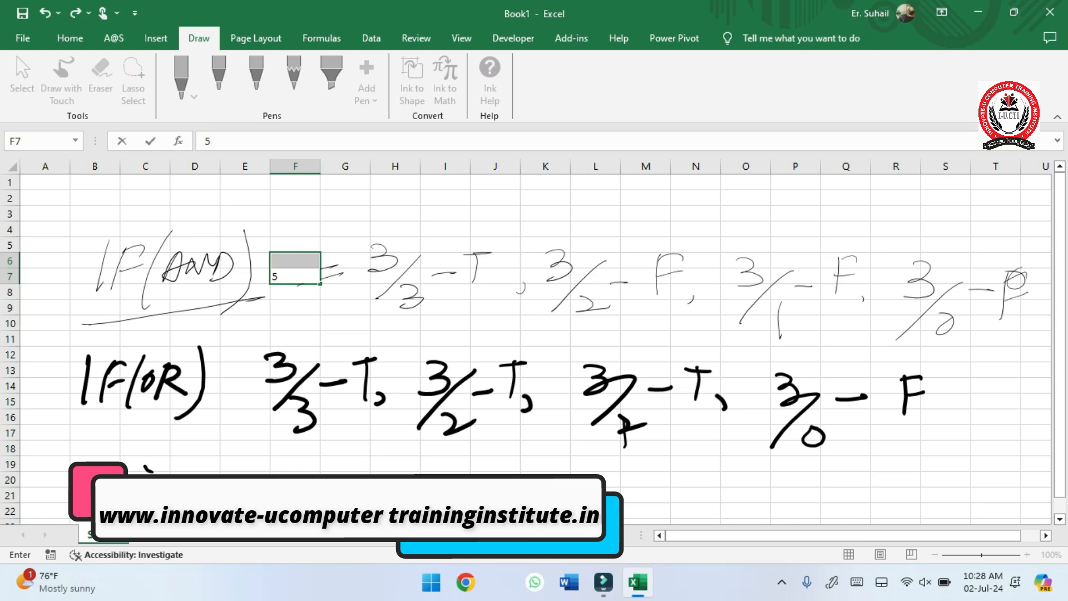
- Circle the 3/0 – F case in the IF(OR) row and underline its three T cases
{"action": "mouse_move", "coordinate": [912, 351]}
{"action": "left_mouse_down"}
{"action": "mouse_move", "coordinate": [767, 361]}
{"action": "mouse_move", "coordinate": [943, 414]}
{"action": "mouse_move", "coordinate": [896, 351]}
{"action": "left_mouse_up"}
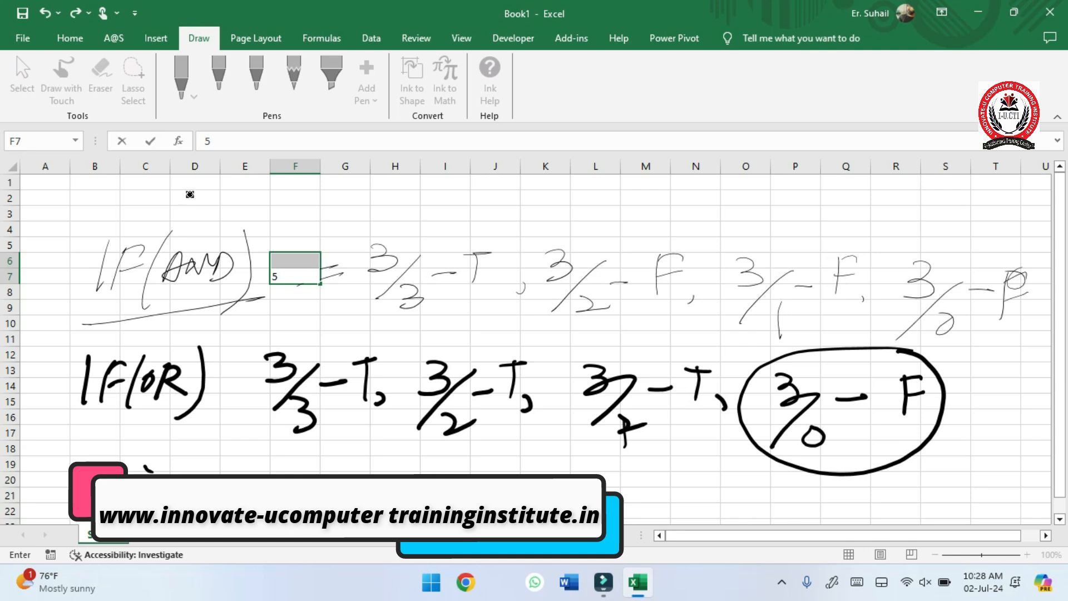
{"action": "left_click_drag", "start_coordinate": [569, 452], "coordinate": [728, 449]}
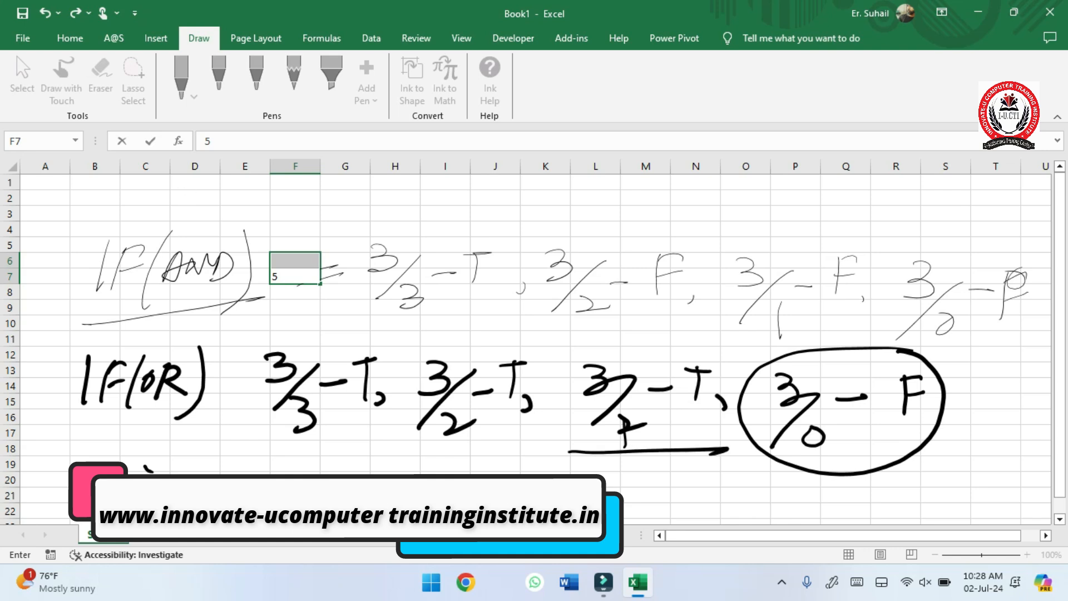
{"action": "left_click_drag", "start_coordinate": [412, 459], "coordinate": [554, 455]}
{"action": "left_click_drag", "start_coordinate": [218, 459], "coordinate": [371, 456]}
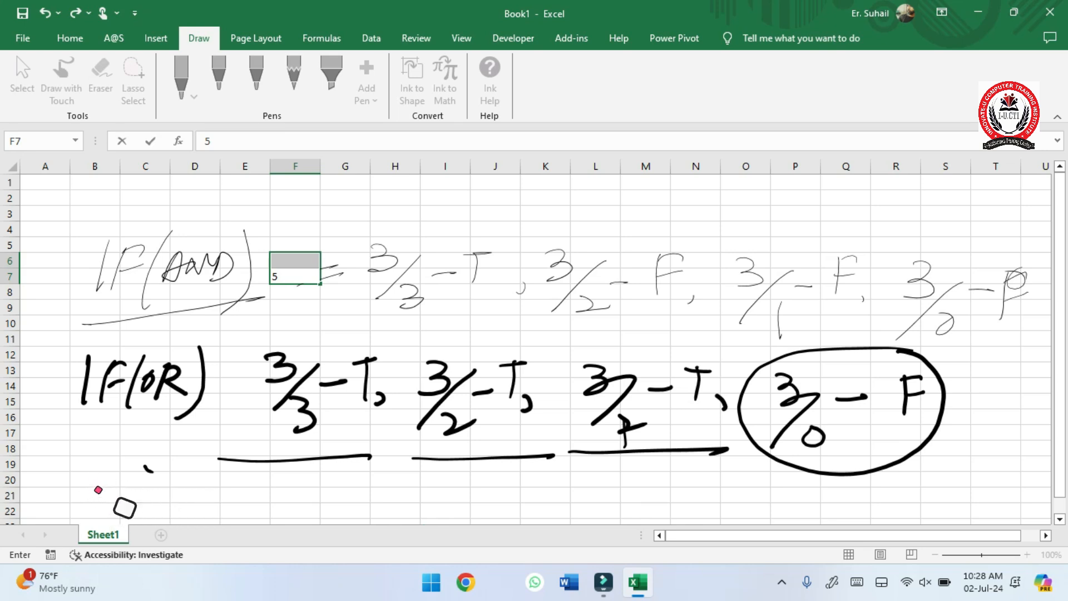
- Circle each of the four cases in the IF(AND) row and put a tick mark on the 3/3 – T case
{"action": "mouse_move", "coordinate": [489, 224]}
{"action": "left_mouse_down"}
{"action": "mouse_move", "coordinate": [355, 237]}
{"action": "mouse_move", "coordinate": [513, 248]}
{"action": "mouse_move", "coordinate": [431, 212]}
{"action": "left_mouse_up"}
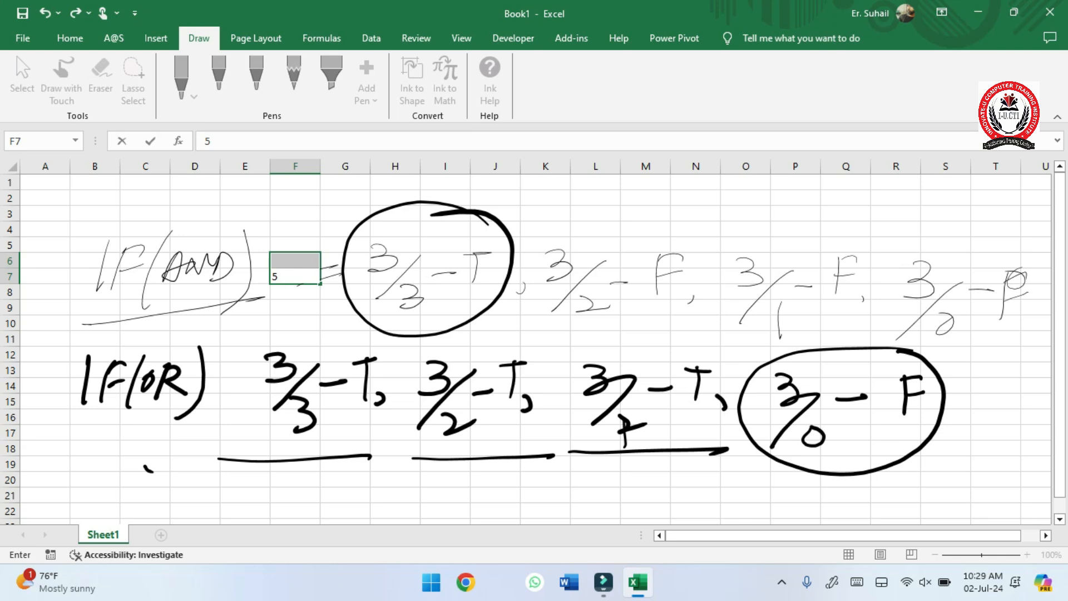
{"action": "left_click_drag", "start_coordinate": [450, 215], "coordinate": [542, 185]}
{"action": "mouse_move", "coordinate": [693, 233]}
{"action": "left_mouse_down"}
{"action": "mouse_move", "coordinate": [686, 226]}
{"action": "mouse_move", "coordinate": [575, 353]}
{"action": "mouse_move", "coordinate": [659, 222]}
{"action": "left_mouse_up"}
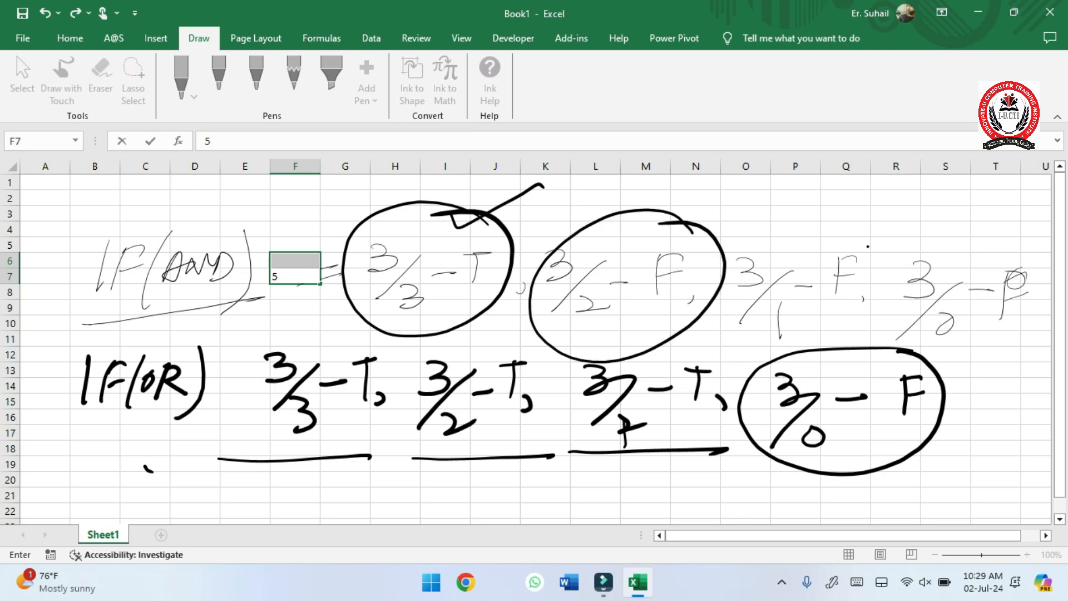
{"action": "mouse_move", "coordinate": [845, 226]}
{"action": "left_mouse_down"}
{"action": "mouse_move", "coordinate": [746, 348]}
{"action": "mouse_move", "coordinate": [868, 244]}
{"action": "left_mouse_up"}
{"action": "mouse_move", "coordinate": [1010, 236]}
{"action": "left_mouse_down"}
{"action": "mouse_move", "coordinate": [887, 267]}
{"action": "mouse_move", "coordinate": [1001, 231]}
{"action": "left_mouse_up"}
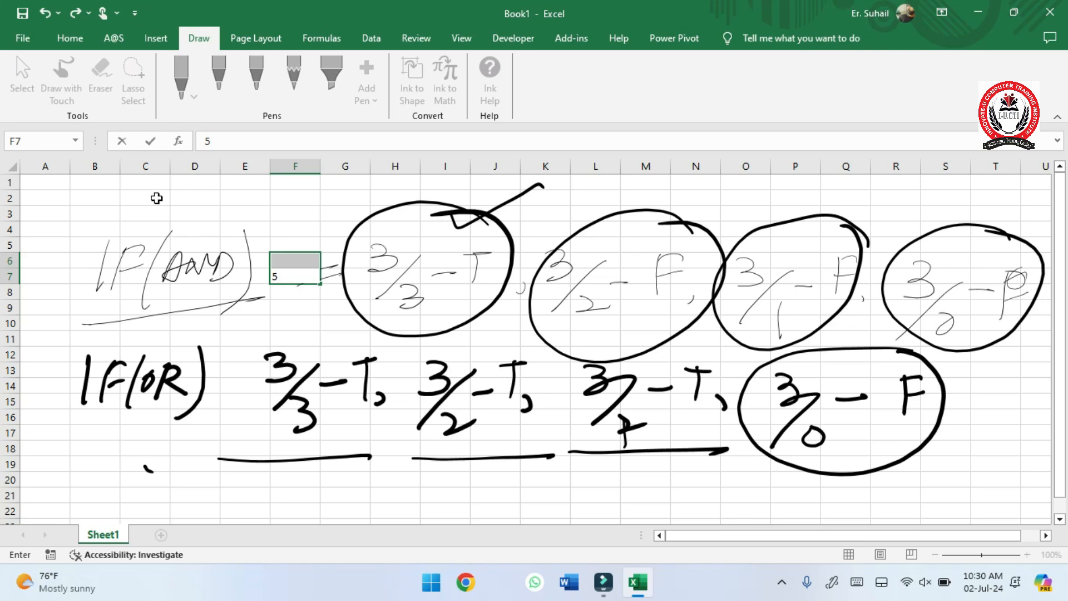
- Enter the headers EMP NAME, MAY, JUNE and JULY in cells B23 to E23, below the handwritten notes
{"action": "left_click", "coordinate": [218, 467]}
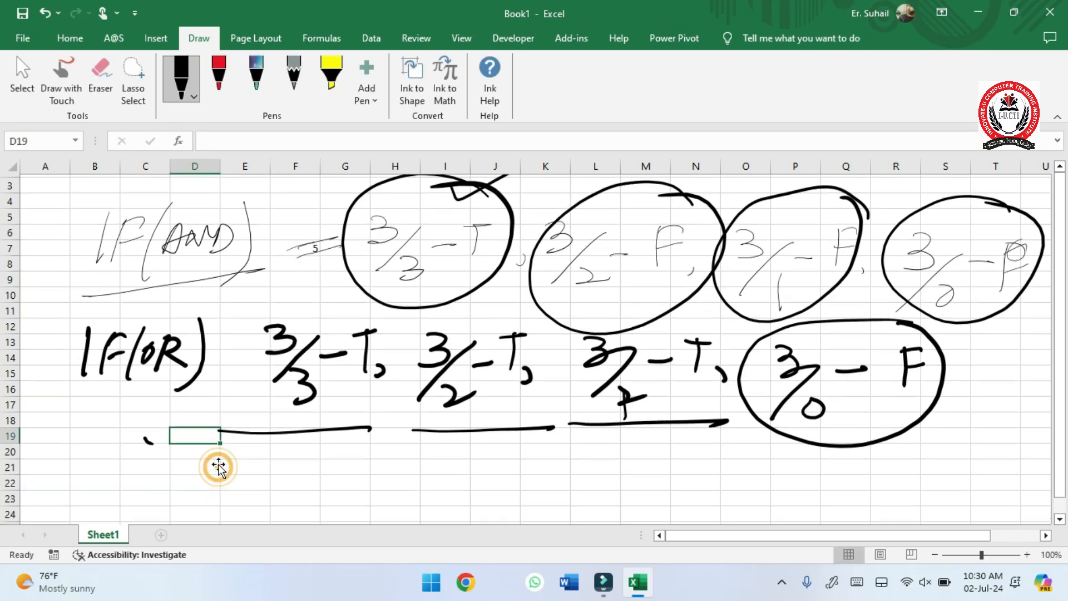
{"action": "scroll", "coordinate": [217, 465], "scroll_direction": "down", "scroll_amount": 7}
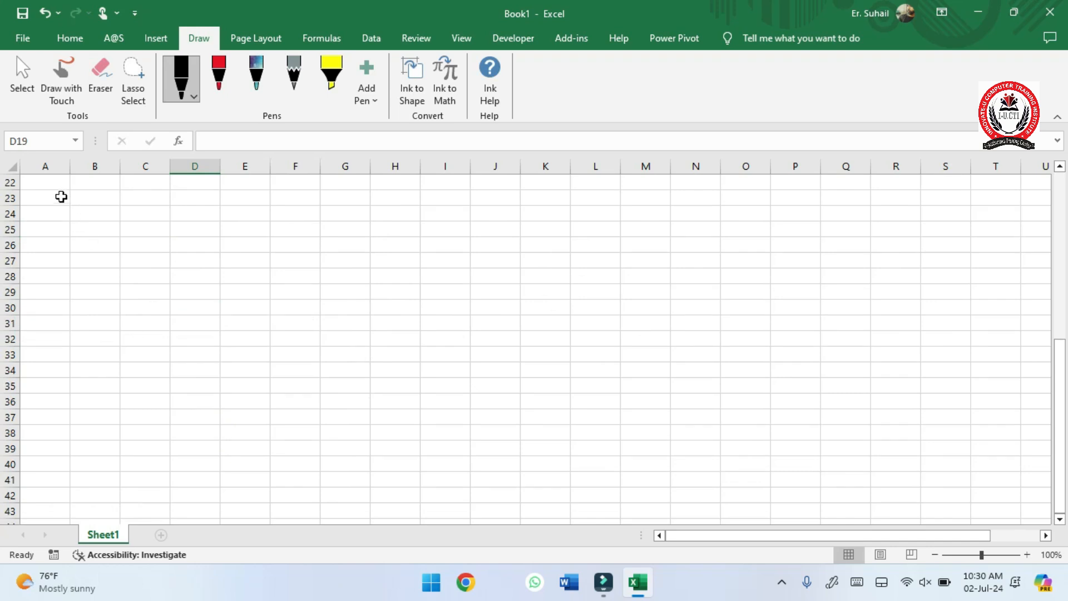
{"action": "left_click", "coordinate": [59, 196]}
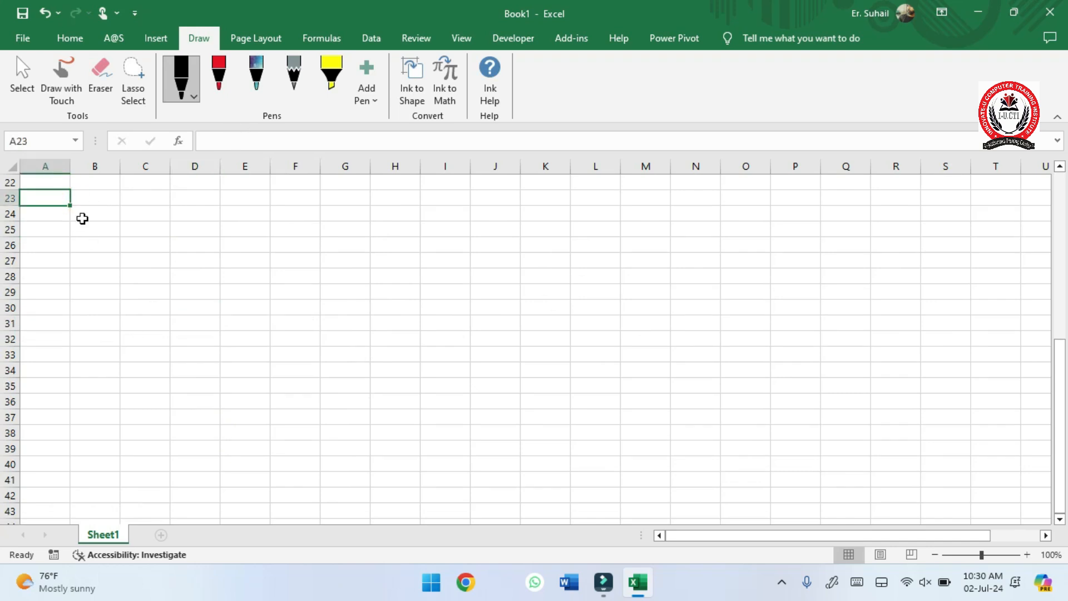
{"action": "scroll", "coordinate": [107, 197], "scroll_direction": "up", "scroll_amount": 5}
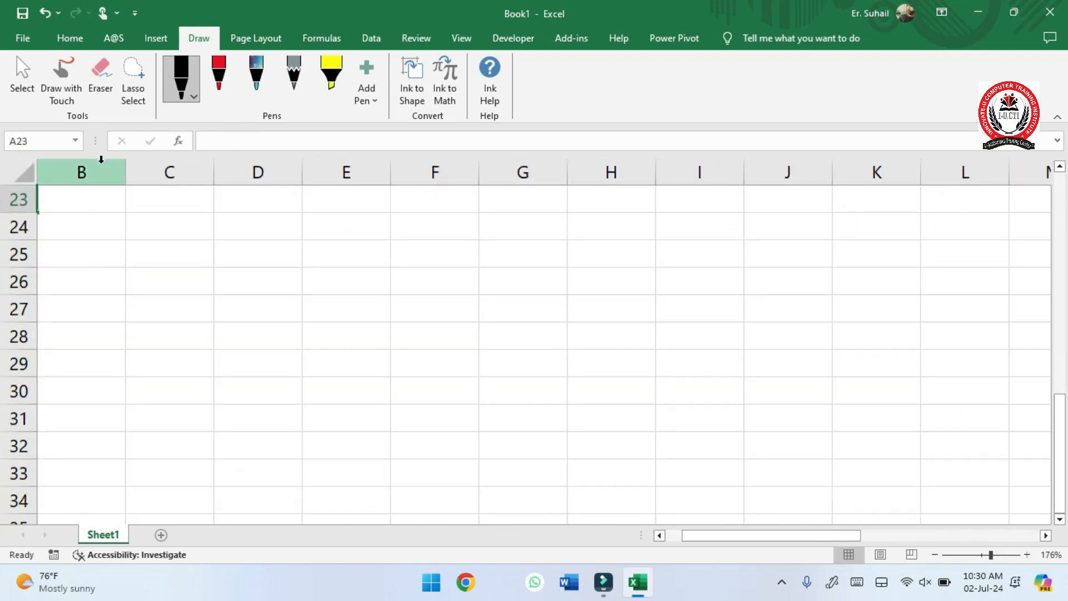
{"action": "left_click", "coordinate": [98, 198]}
{"action": "type", "text": "EMP NAME"}
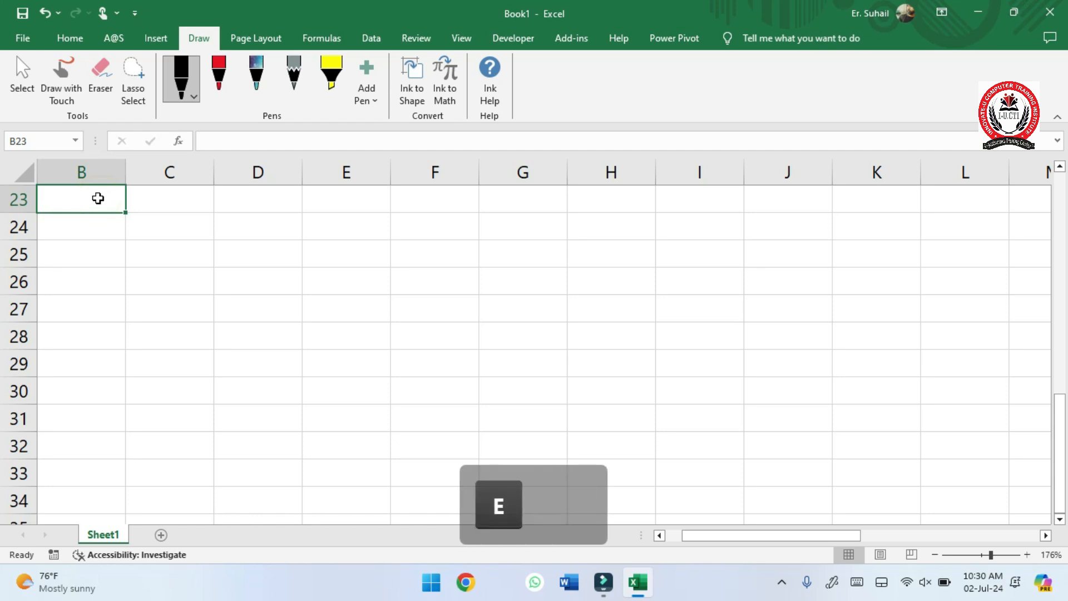
{"action": "key", "text": "Tab"}
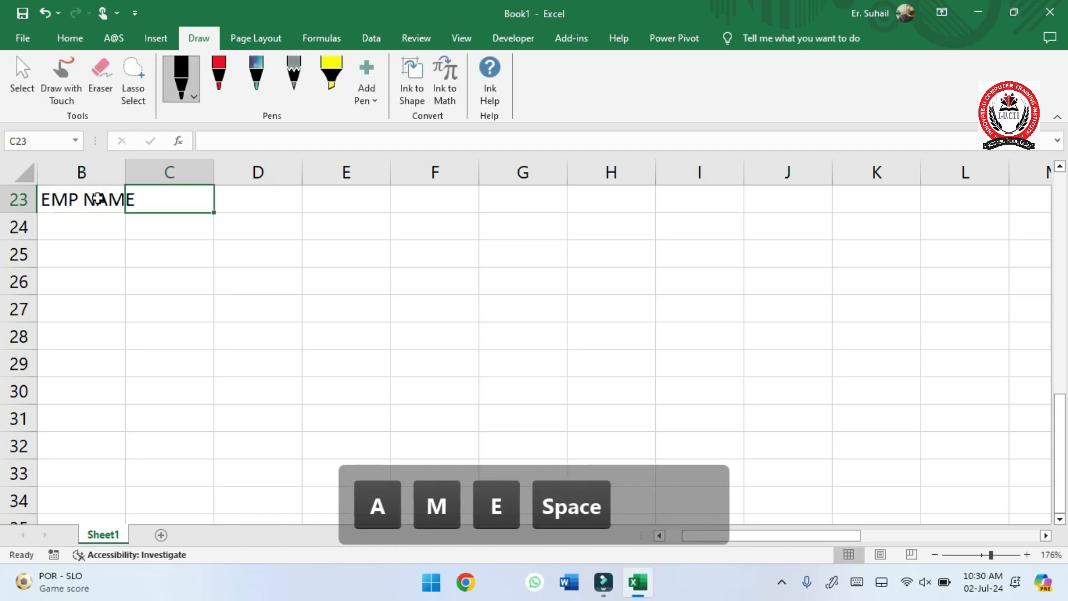
{"action": "type", "text": "MAY"}
{"action": "key", "text": "Tab"}
{"action": "type", "text": "JUNE"}
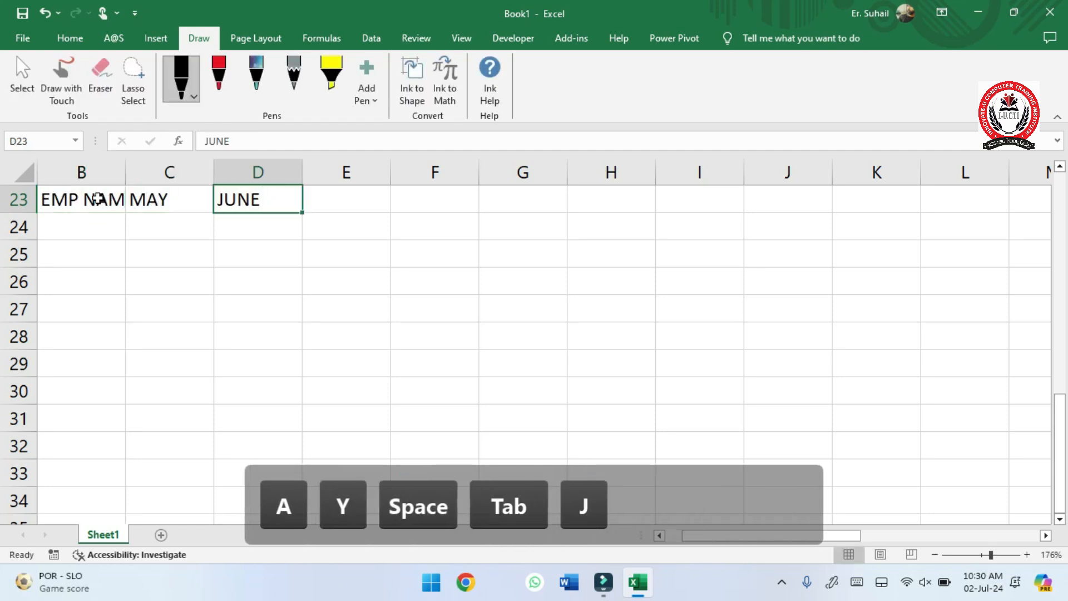
{"action": "key", "text": "Tab"}
{"action": "type", "text": "JULY"}
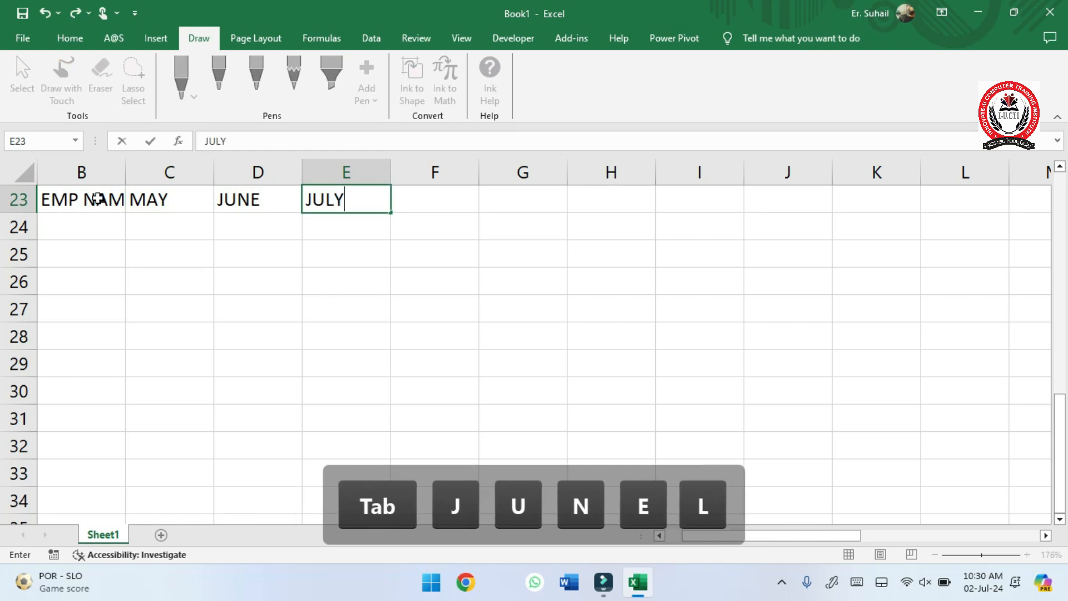
- Enter the header REMARKS in cell F23
{"action": "key", "text": "Tab"}
{"action": "type", "text": "REMkrs"}
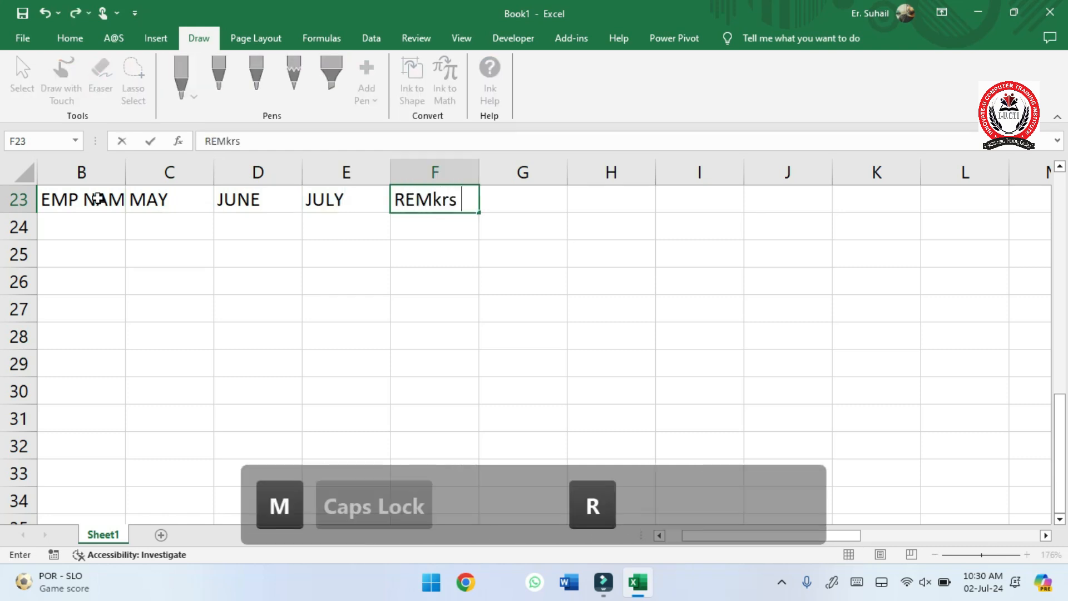
{"action": "key", "text": "BackSpace"}
{"action": "key", "text": "BackSpace"}
{"action": "key", "text": "BackSpace"}
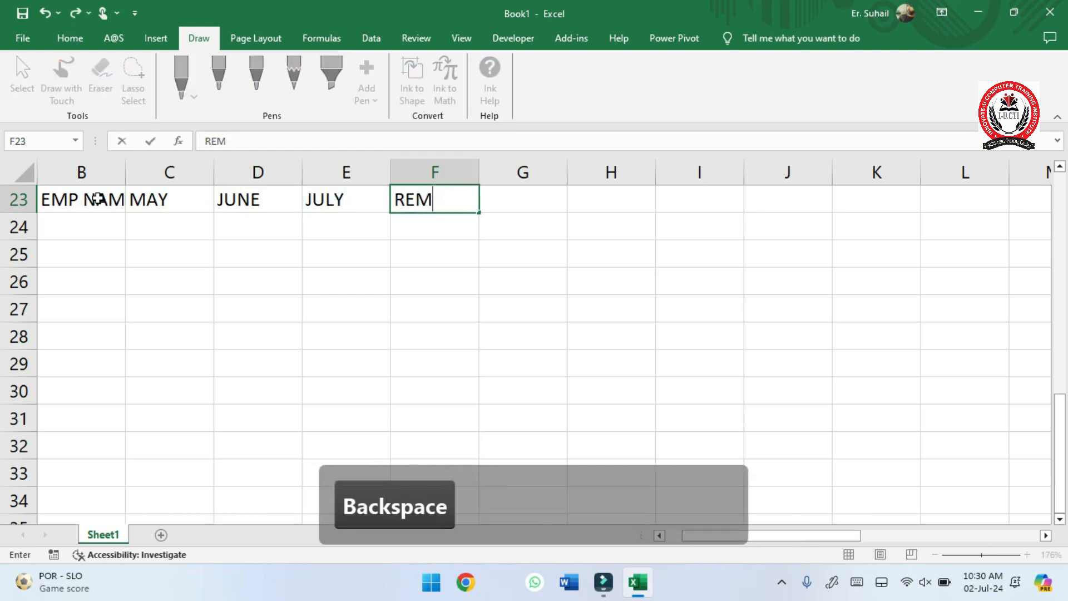
{"action": "key", "text": "Caps_Lock"}
{"action": "type", "text": "ARKS"}
- Auto-fit the width of column B to the EMP NAME header
{"action": "key", "text": "Down"}
{"action": "key", "text": "Left"}
{"action": "key", "text": "Left"}
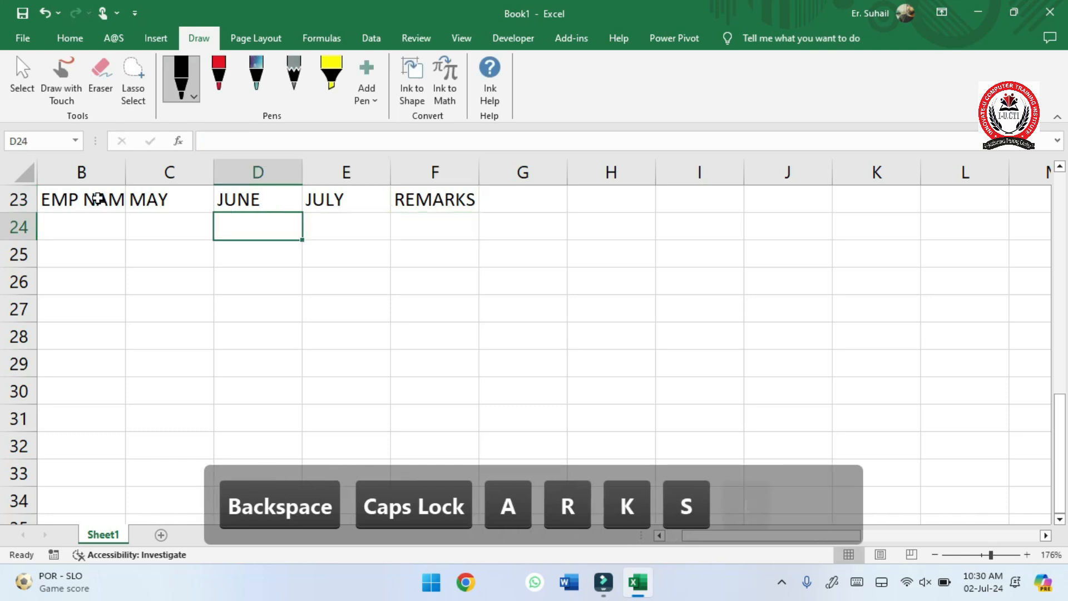
{"action": "key", "text": "Left"}
{"action": "key", "text": "Left"}
{"action": "key", "text": "Left"}
{"action": "key", "text": "Right"}
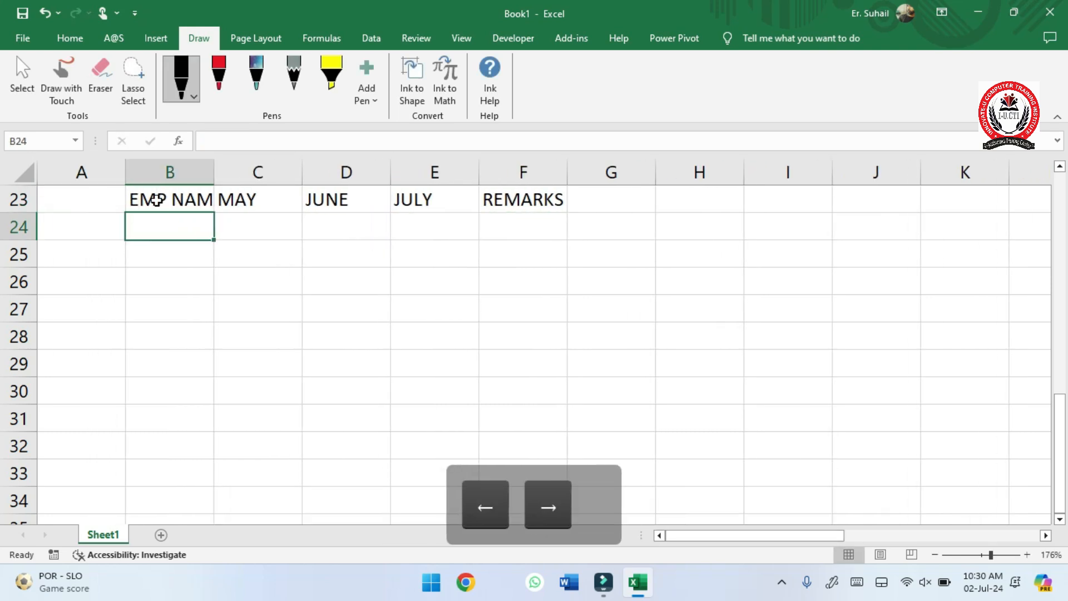
{"action": "double_click", "coordinate": [214, 178]}
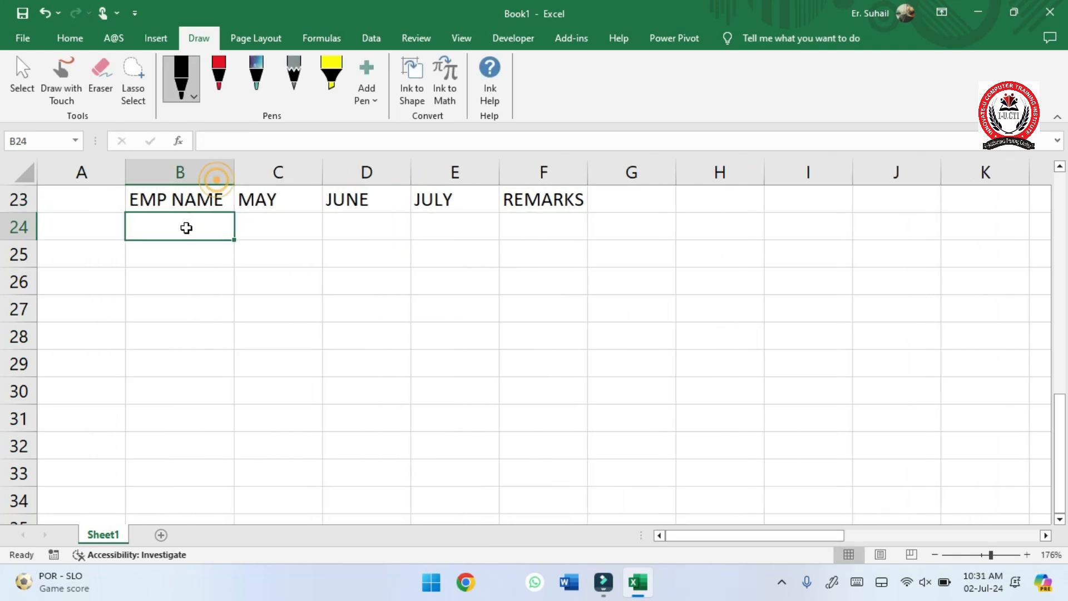
- Enter the two employees' names in cells B24 and B25 under EMP NAME
{"action": "type", "text": "HANIED"}
{"action": "key", "text": "BackSpace"}
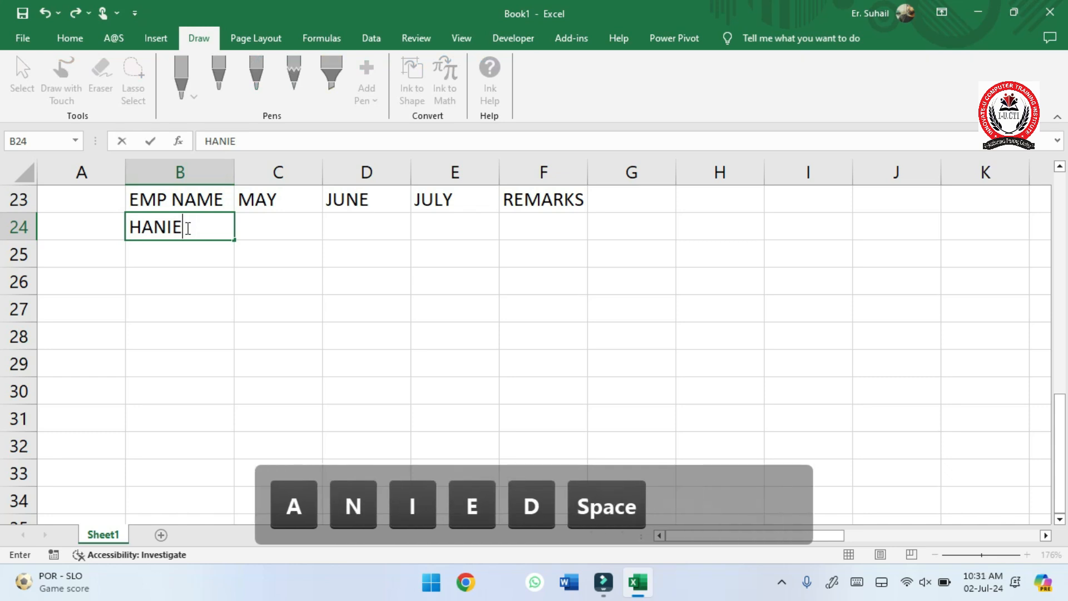
{"action": "type", "text": "F"}
{"action": "key", "text": "Down"}
{"action": "type", "text": "SAHIL"}
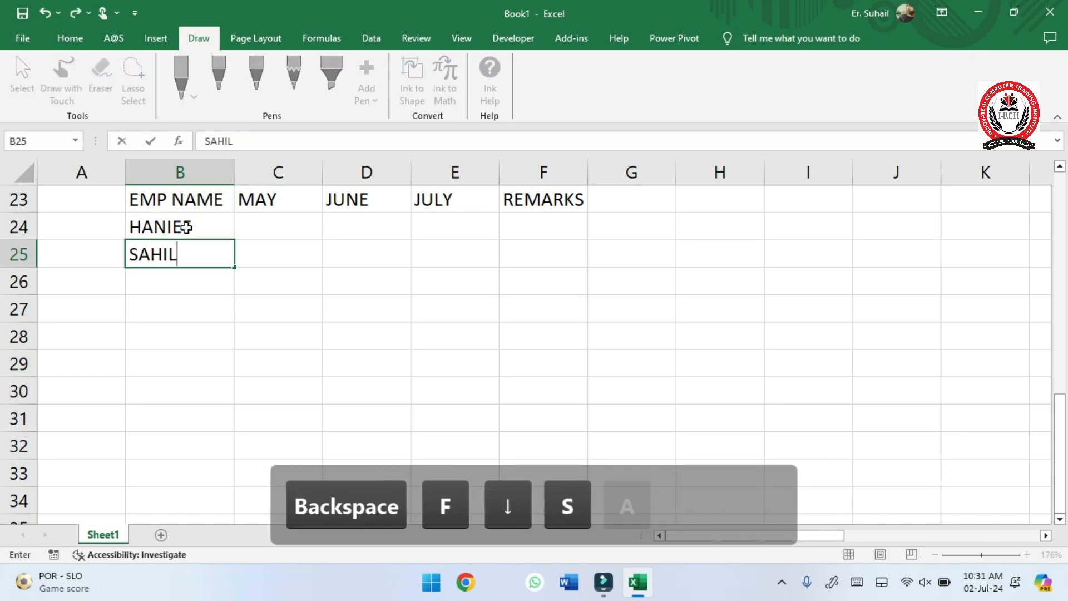
{"action": "key", "text": "Tab"}
- Start an IF formula with a nested AND in REMARKS cell F24, with C24>=3000 as the first condition
{"action": "key", "text": "Right"}
{"action": "key", "text": "Right"}
{"action": "key", "text": "Right"}
{"action": "key", "text": "Up"}
{"action": "key", "text": "Up"}
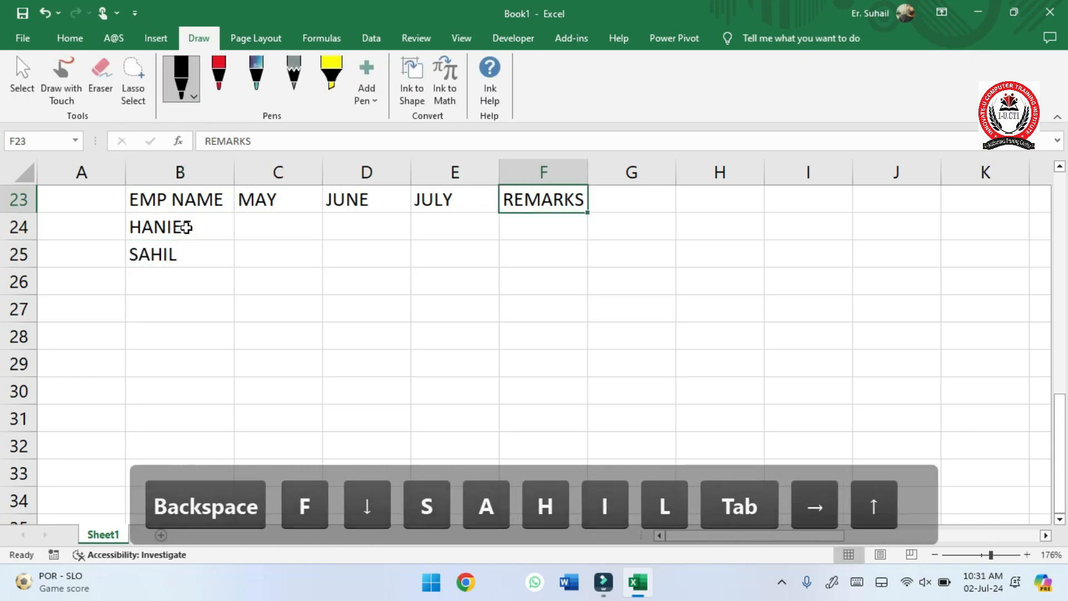
{"action": "key", "text": "Down"}
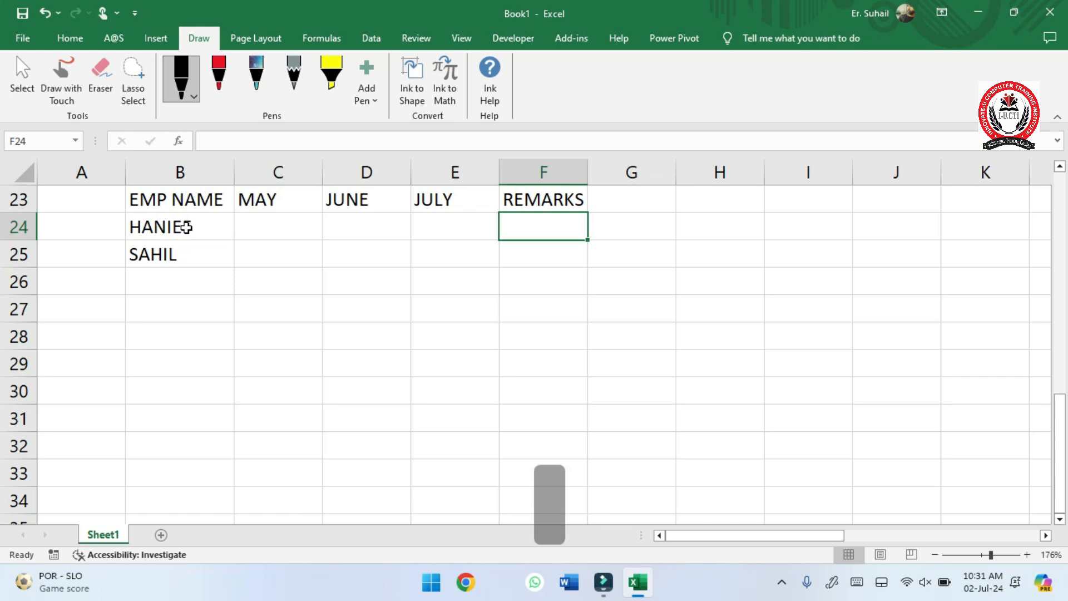
{"action": "type", "text": "=IF"}
{"action": "key", "text": "Tab"}
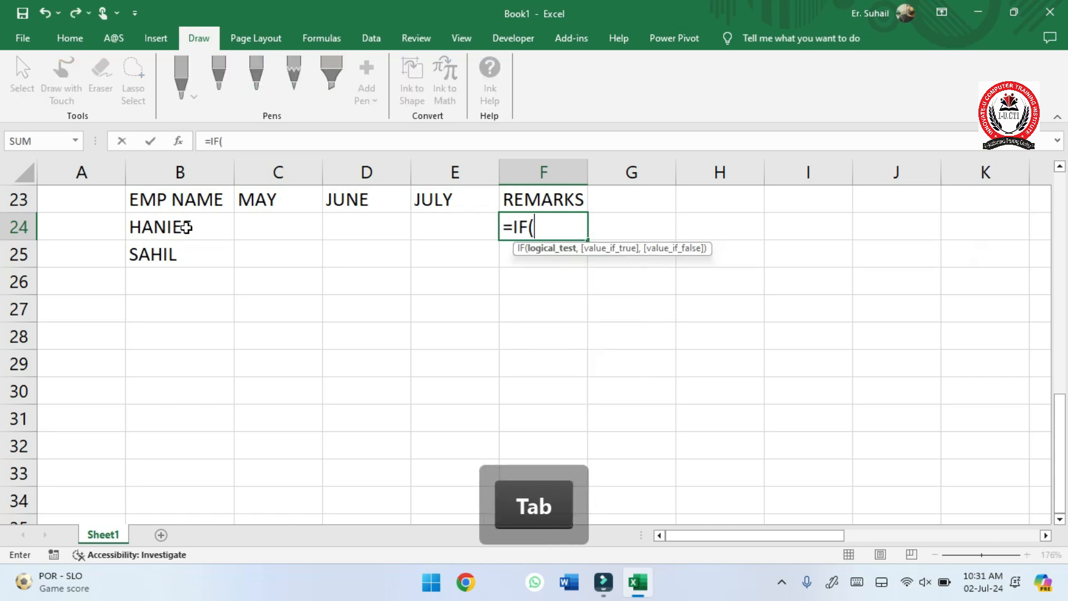
{"action": "type", "text": "AND"}
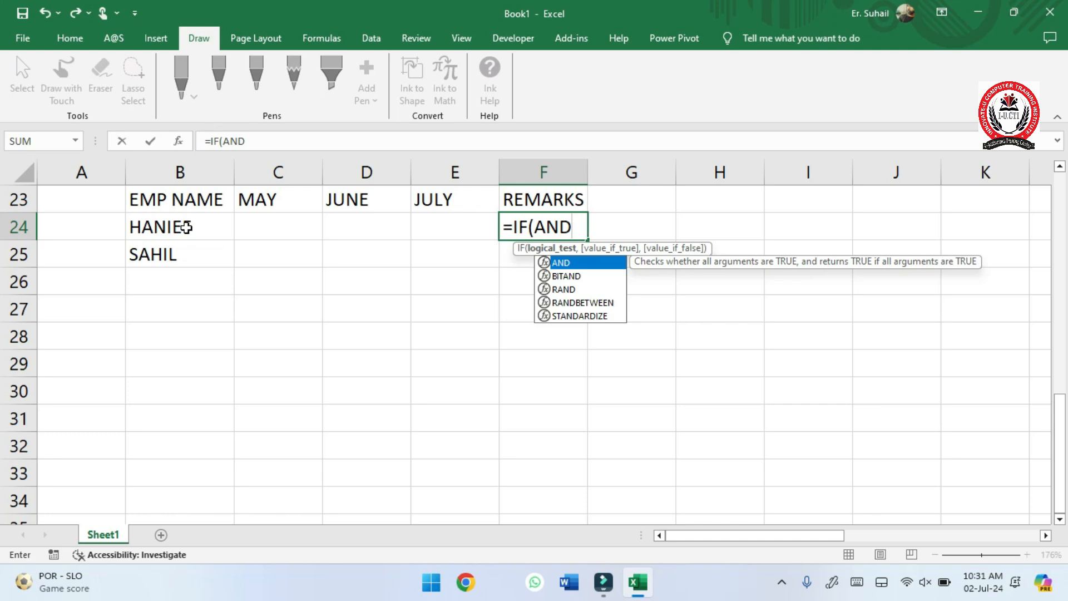
{"action": "key", "text": "Tab"}
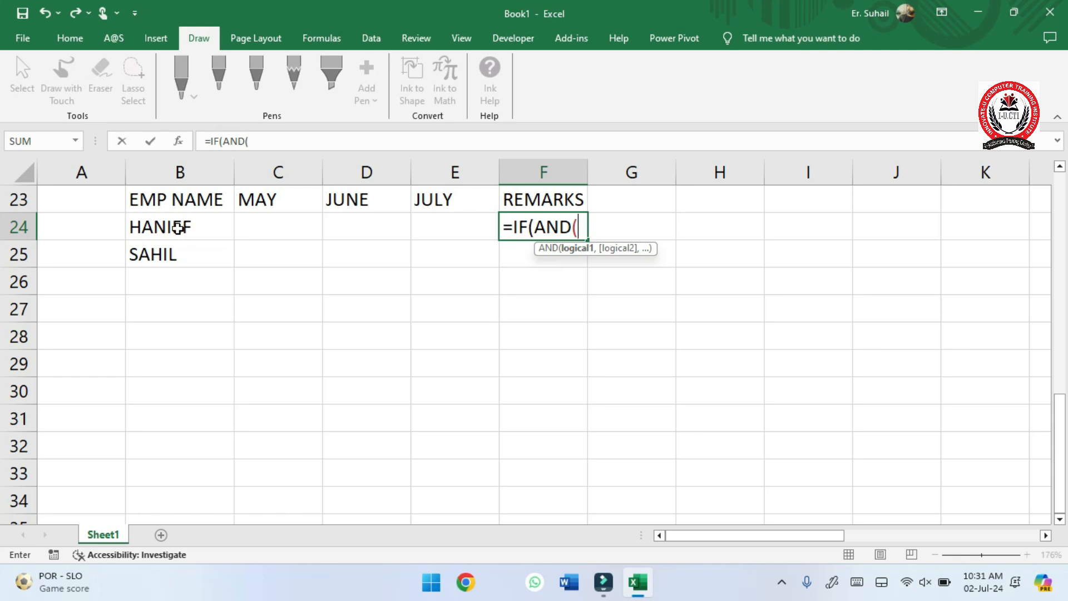
{"action": "left_click", "coordinate": [275, 219]}
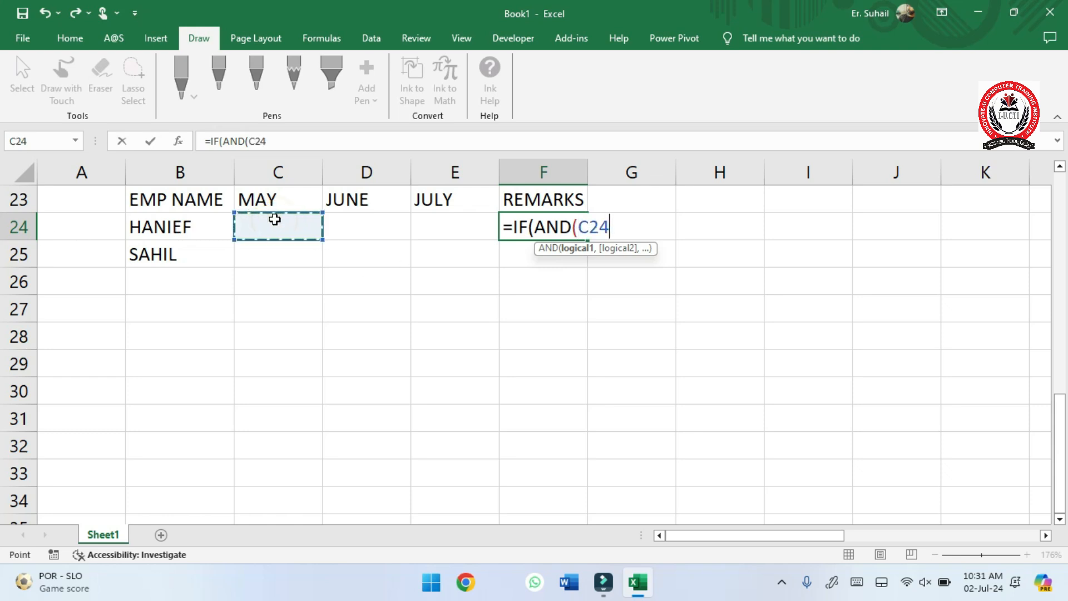
{"action": "type", "text": ">=3000"}
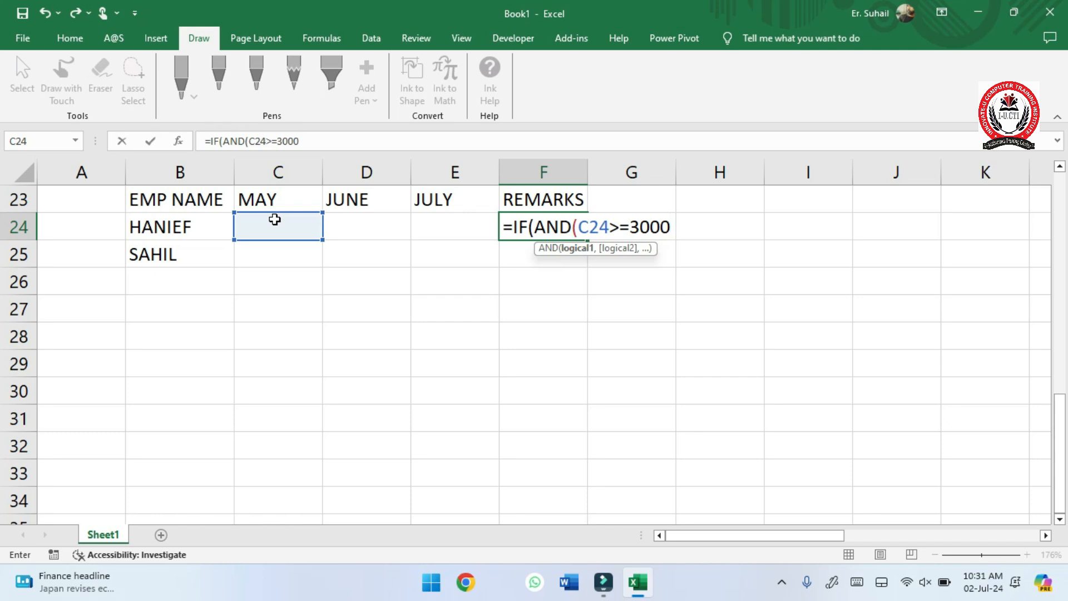
- Add the conditions D24>=3000 and E24>3000 to the AND function and close its parenthesis
{"action": "type", "text": ","}
{"action": "left_click", "coordinate": [347, 222]}
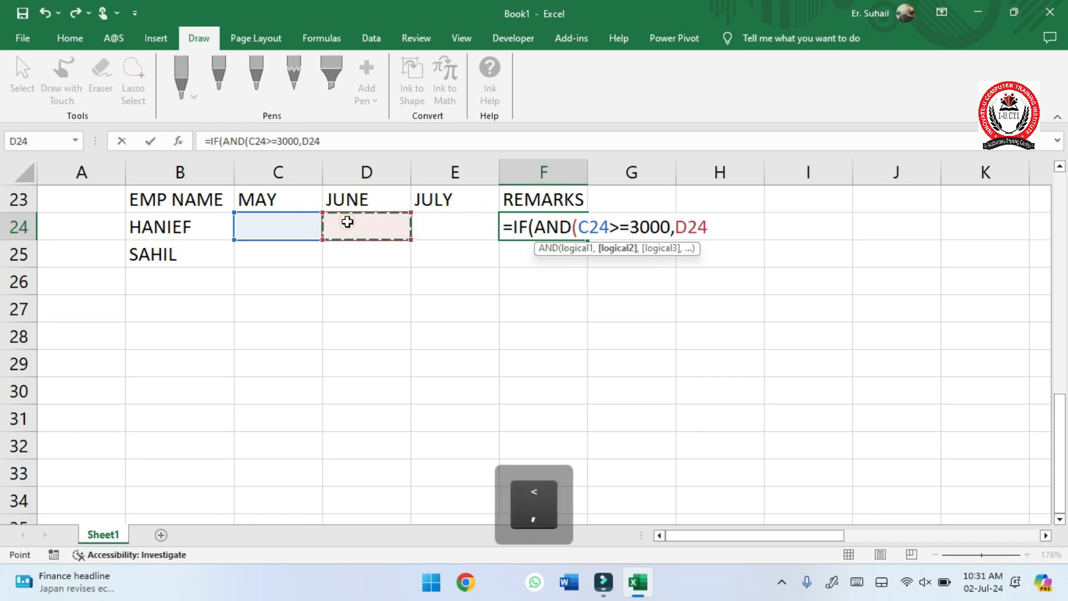
{"action": "type", "text": ">=3000"}
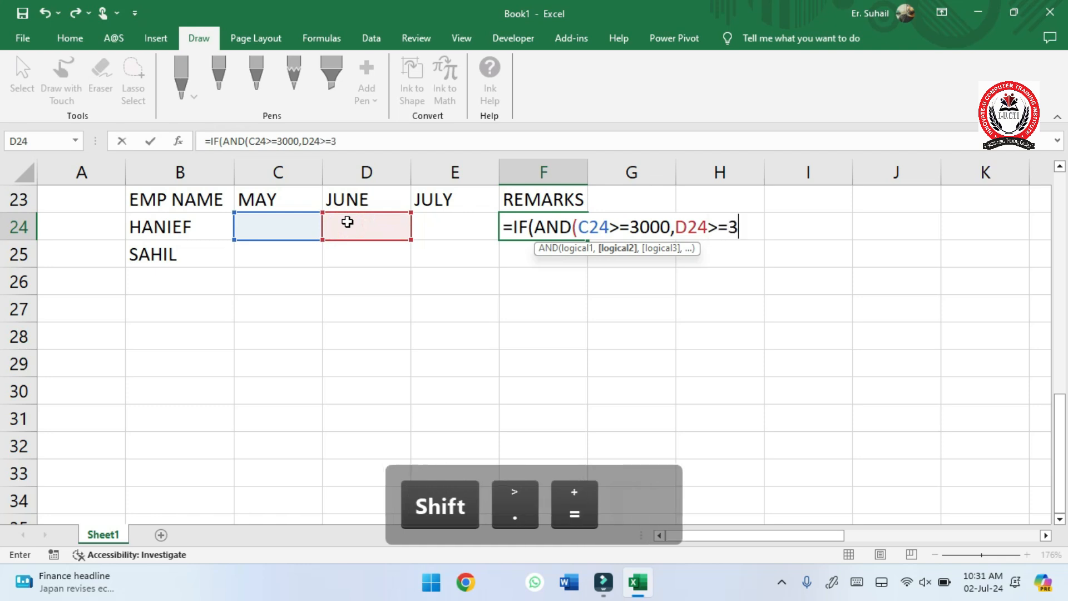
{"action": "type", "text": ","}
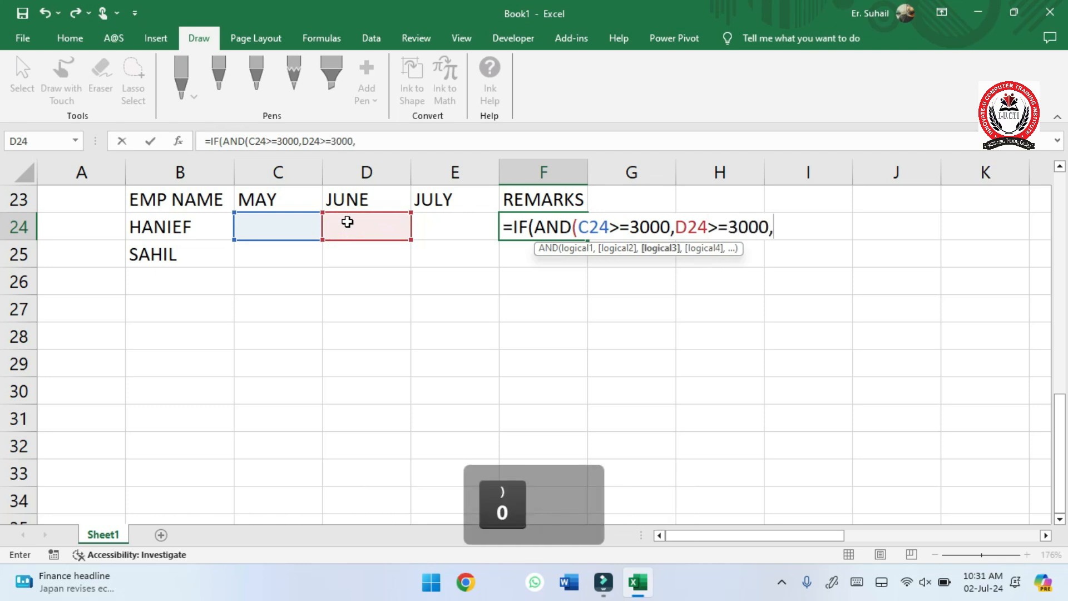
{"action": "left_click", "coordinate": [452, 224]}
{"action": "type", "text": ">3000"}
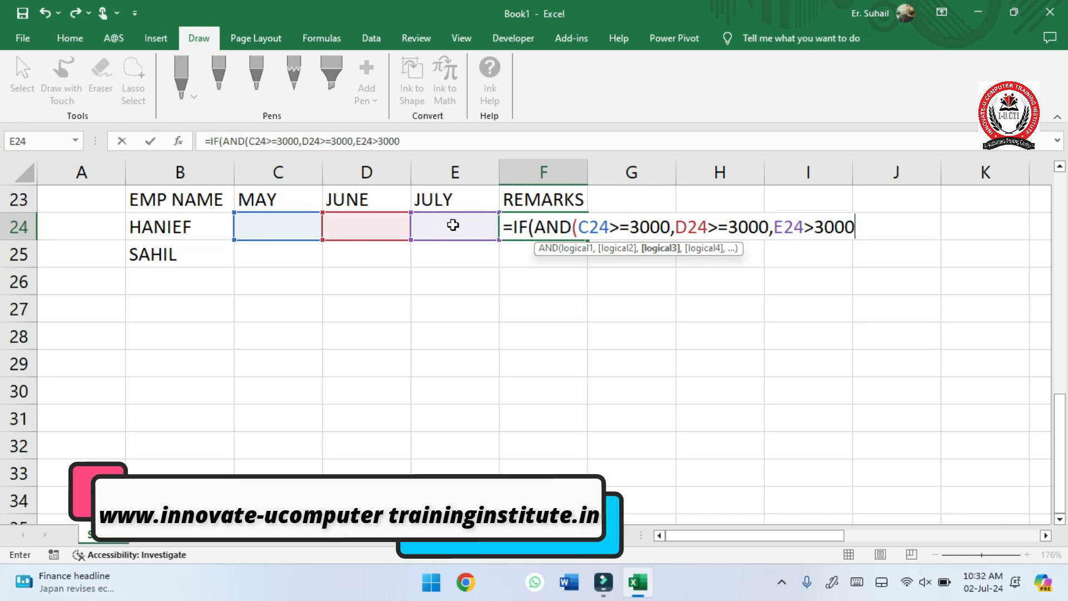
{"action": "type", "text": ")"}
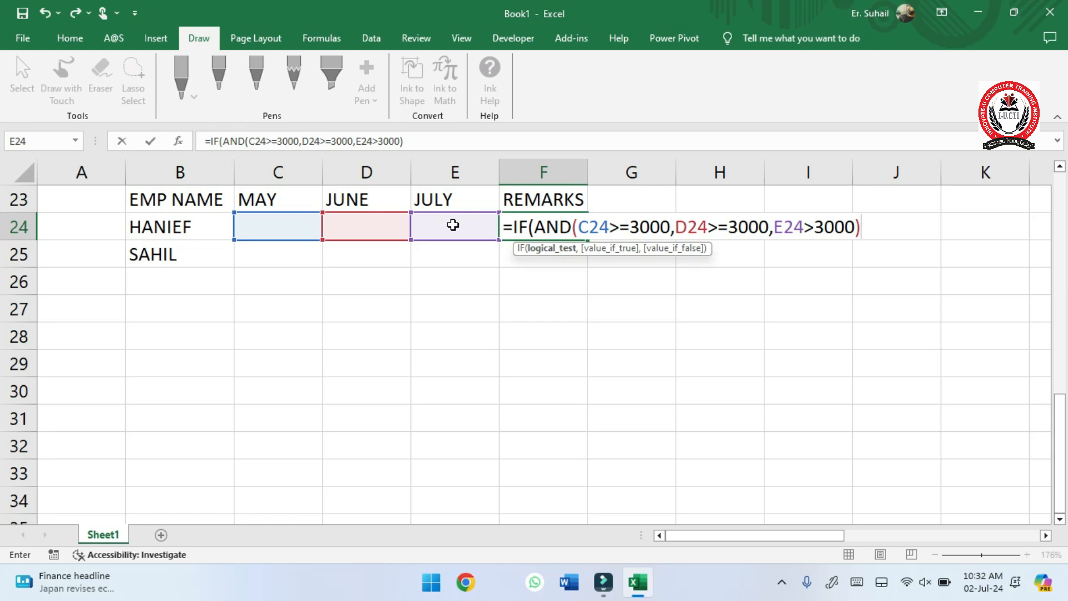
- Complete the F24 formula with "BONUS" as the true result and "BLNT" as the false result, separating all arguments with commas
{"action": "type", "text": "\"BO"}
{"action": "type", "text": "N"}
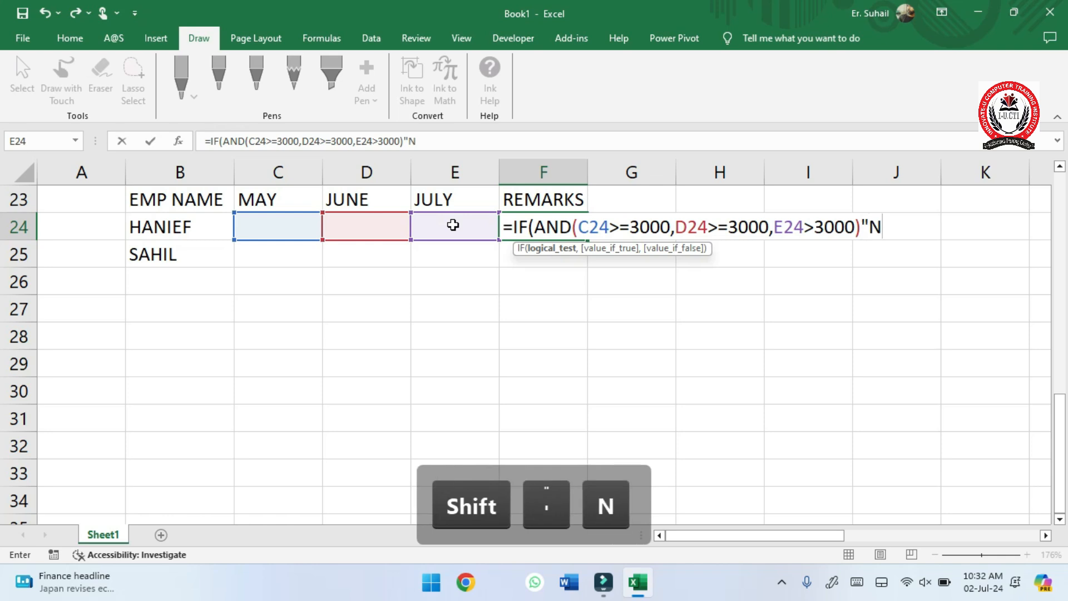
{"action": "key", "text": "BackSpace"}
{"action": "type", "text": "BONUS\""}
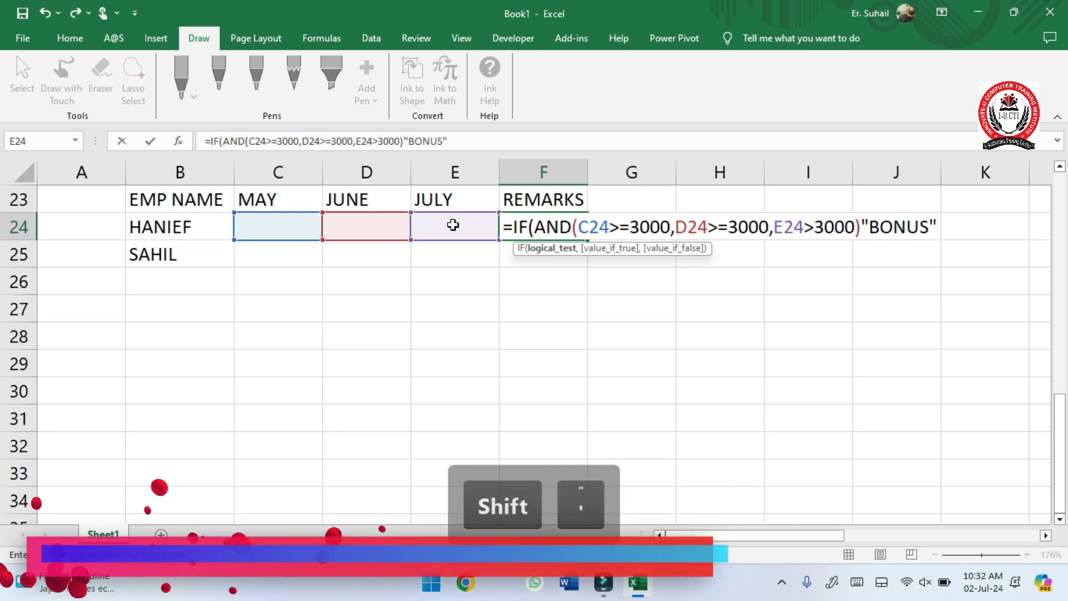
{"action": "type", "text": ","}
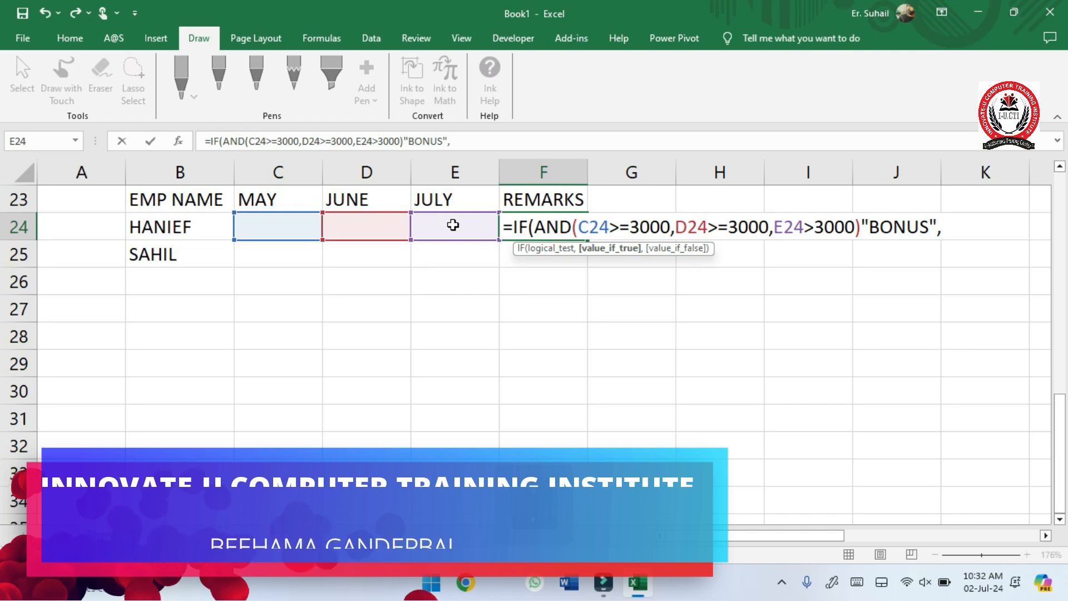
{"action": "type", "text": "\""}
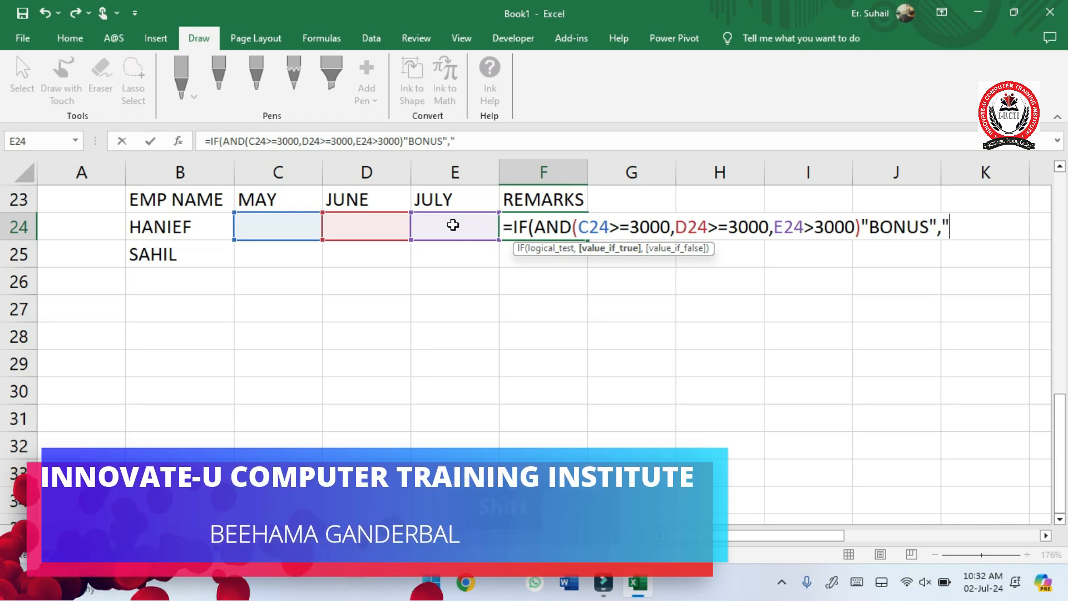
{"action": "type", "text": "BLNT\")"}
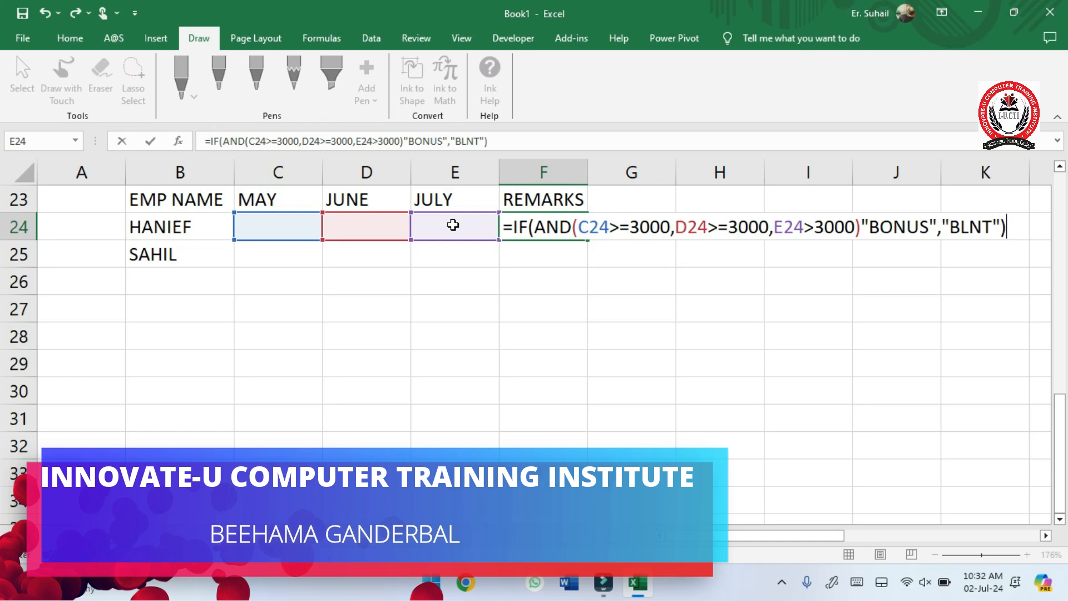
{"action": "left_click", "coordinate": [860, 230]}
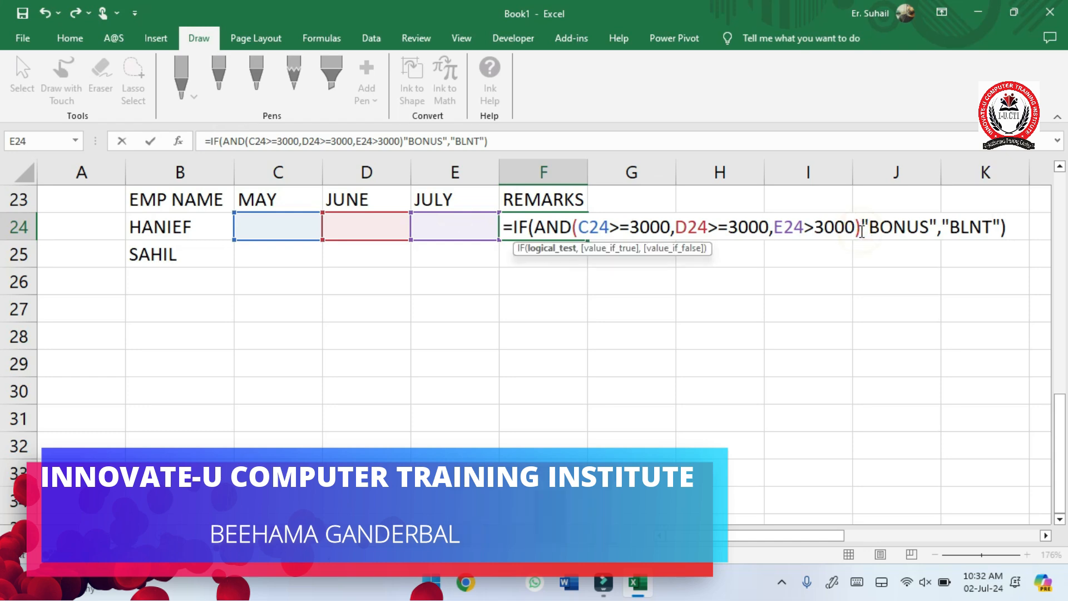
{"action": "type", "text": ","}
{"action": "key", "text": "Return"}
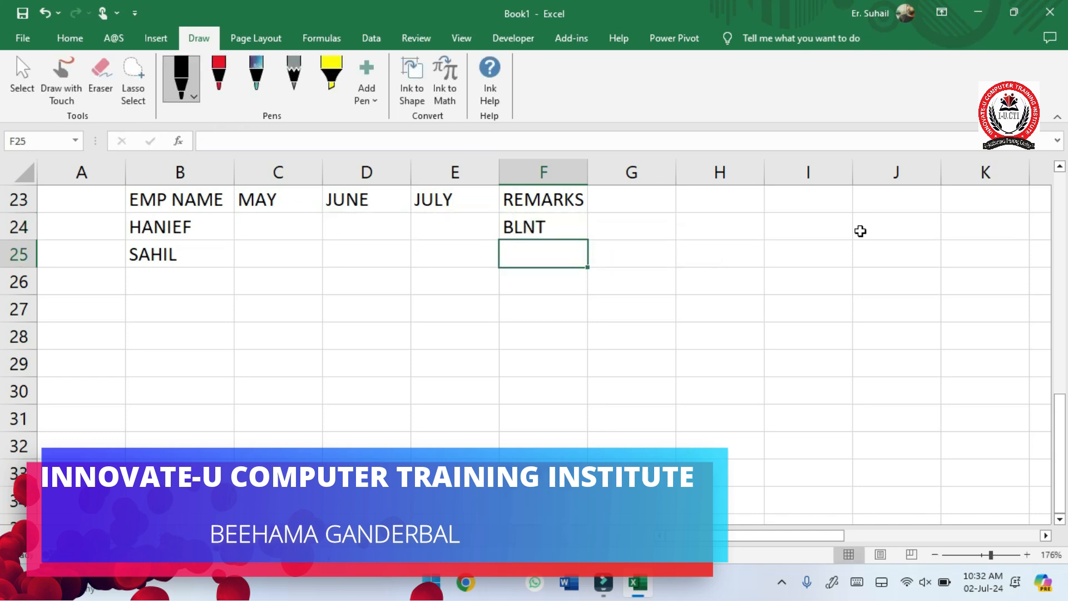
- Enter 23000, 34000 and 2999 as the first employee's May, June and July values in C24 to E24
{"action": "left_click", "coordinate": [264, 224]}
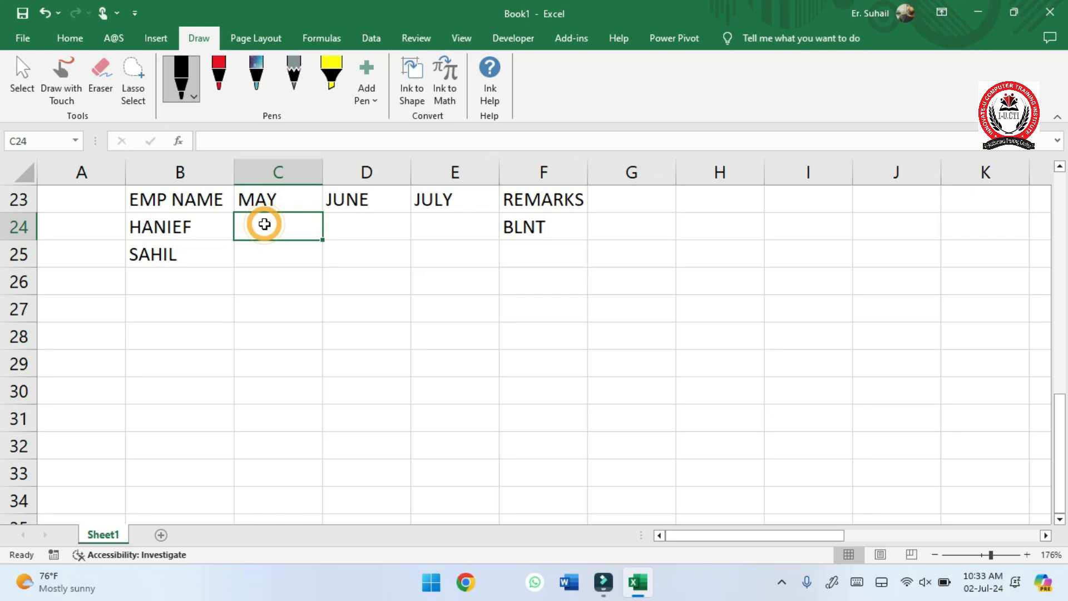
{"action": "type", "text": "2300"}
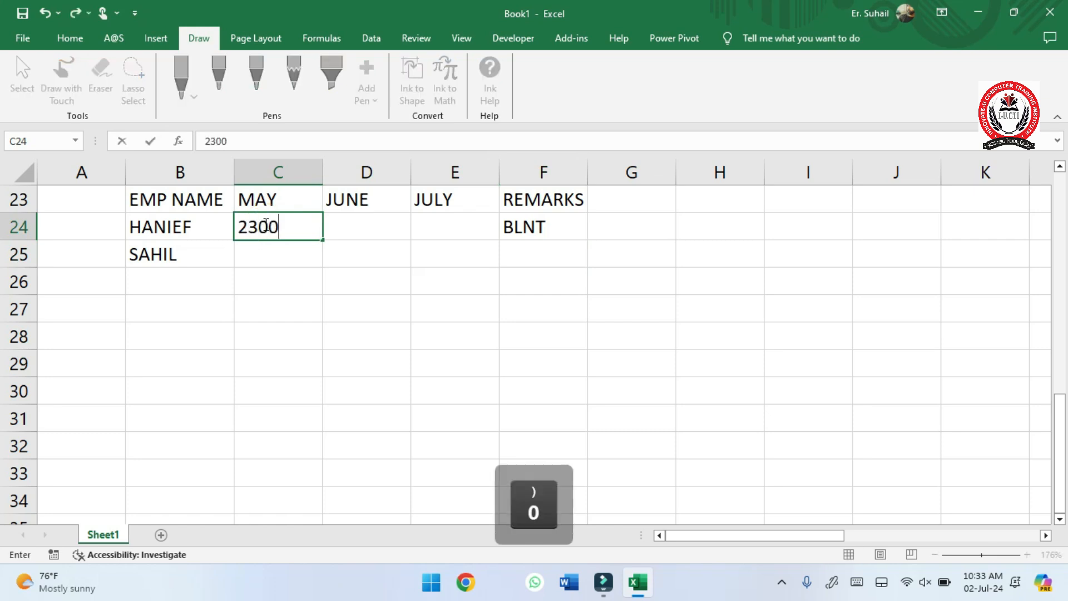
{"action": "type", "text": "0"}
{"action": "key", "text": "Right"}
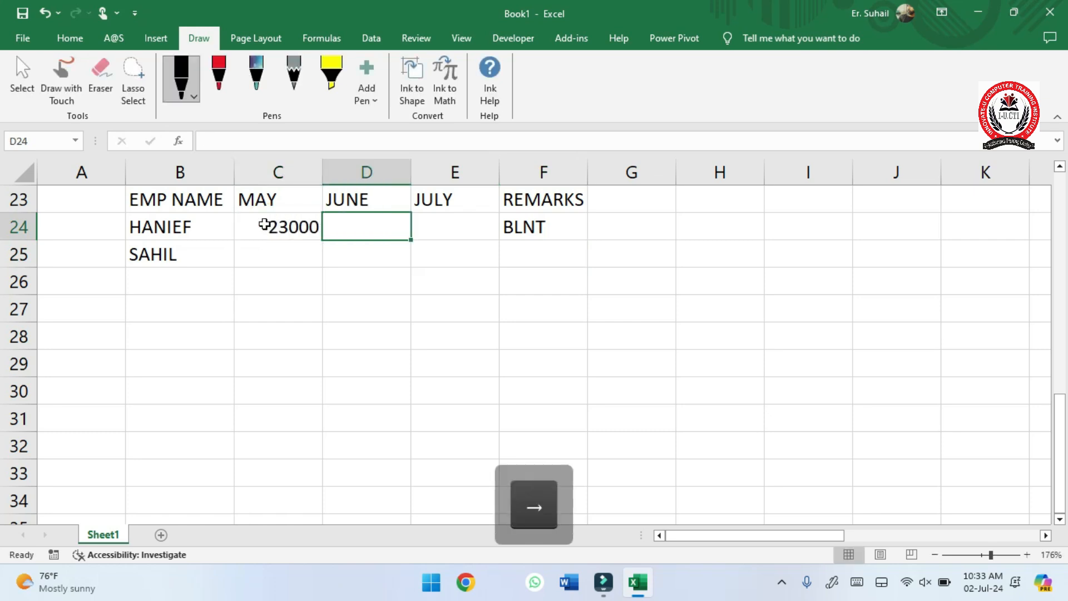
{"action": "type", "text": "34000"}
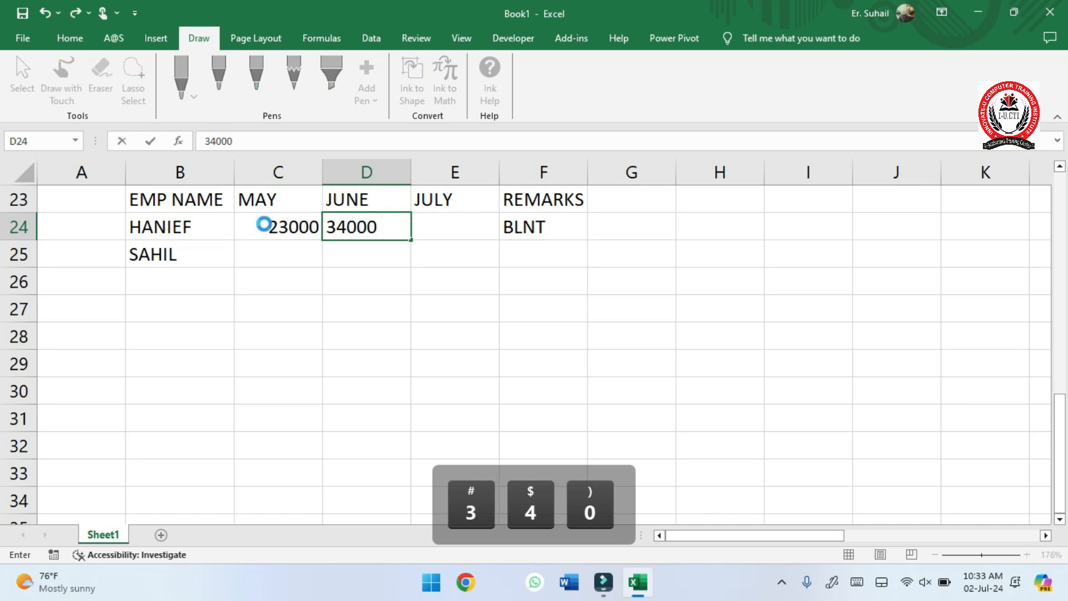
{"action": "key", "text": "Right"}
{"action": "type", "text": "2999"}
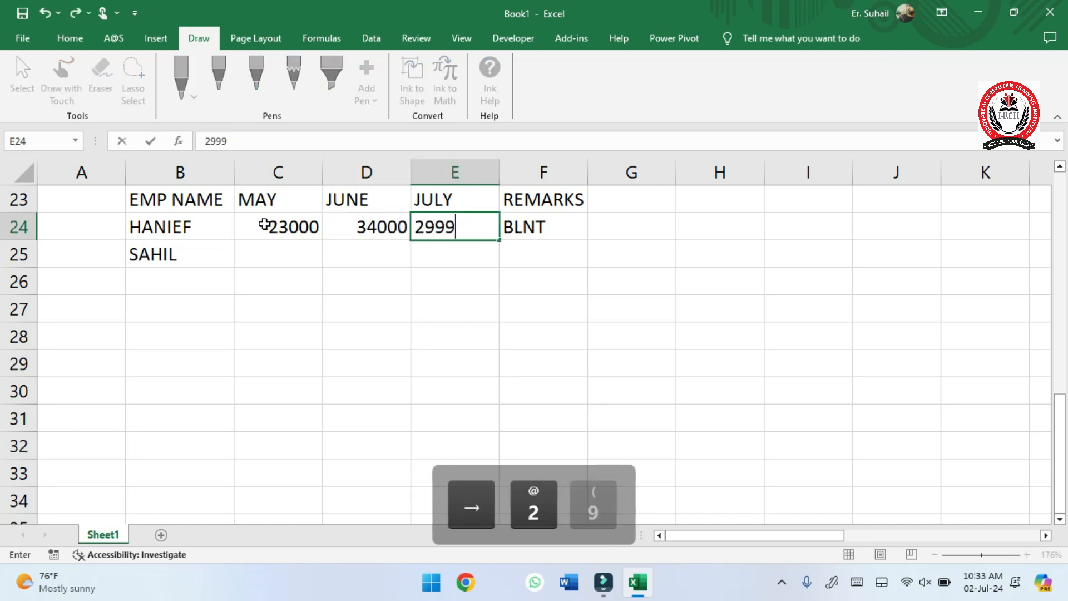
{"action": "key", "text": "Down"}
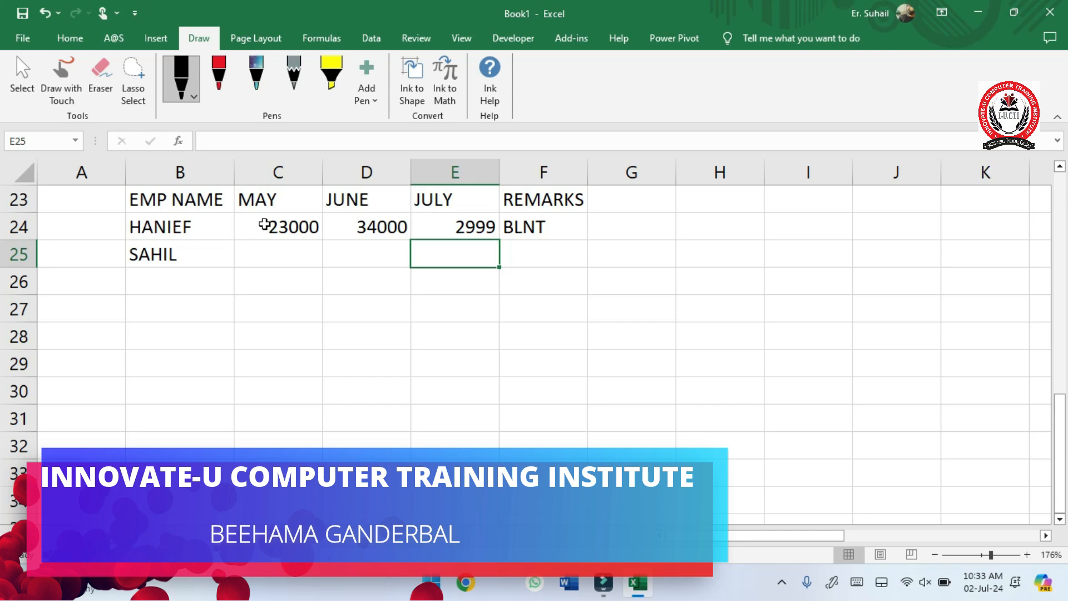
- Set the first employee's July value in E24 to 3000
{"action": "key", "text": "Up"}
{"action": "type", "text": "3000"}
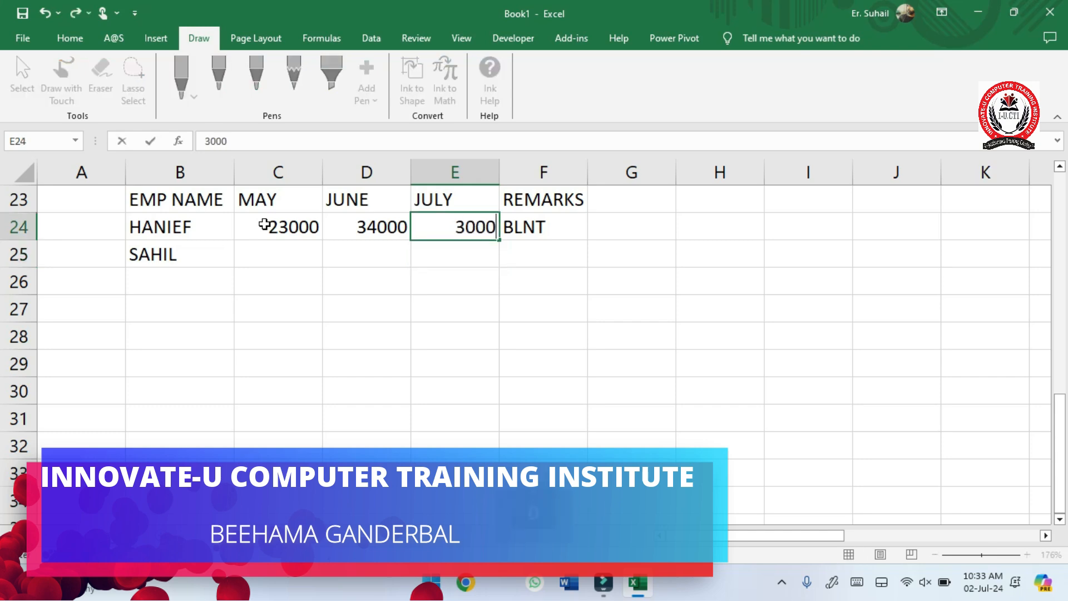
{"action": "key", "text": "Return"}
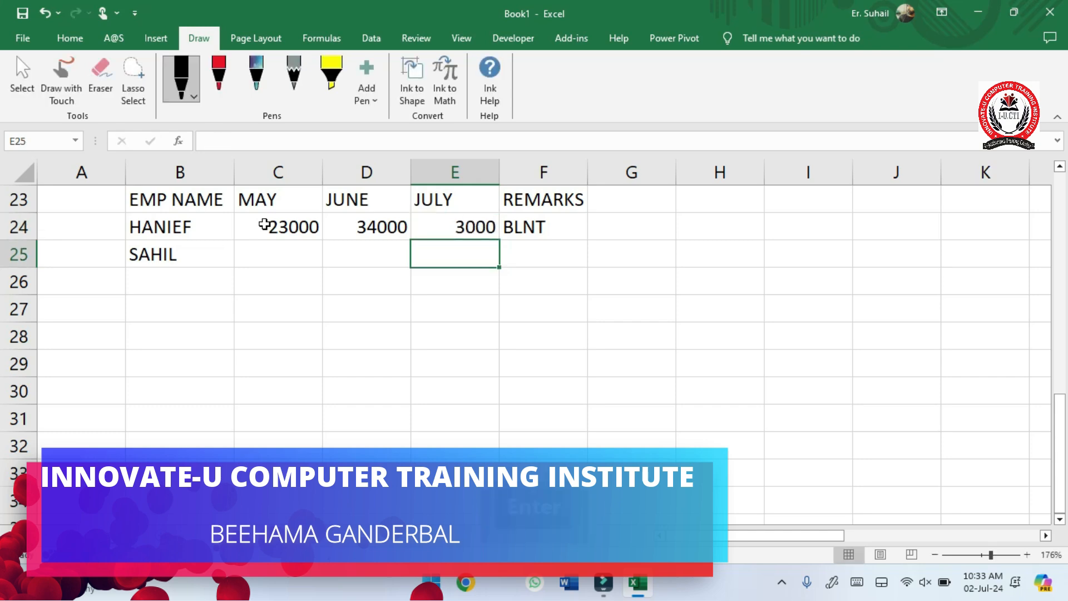
{"action": "key", "text": "Up"}
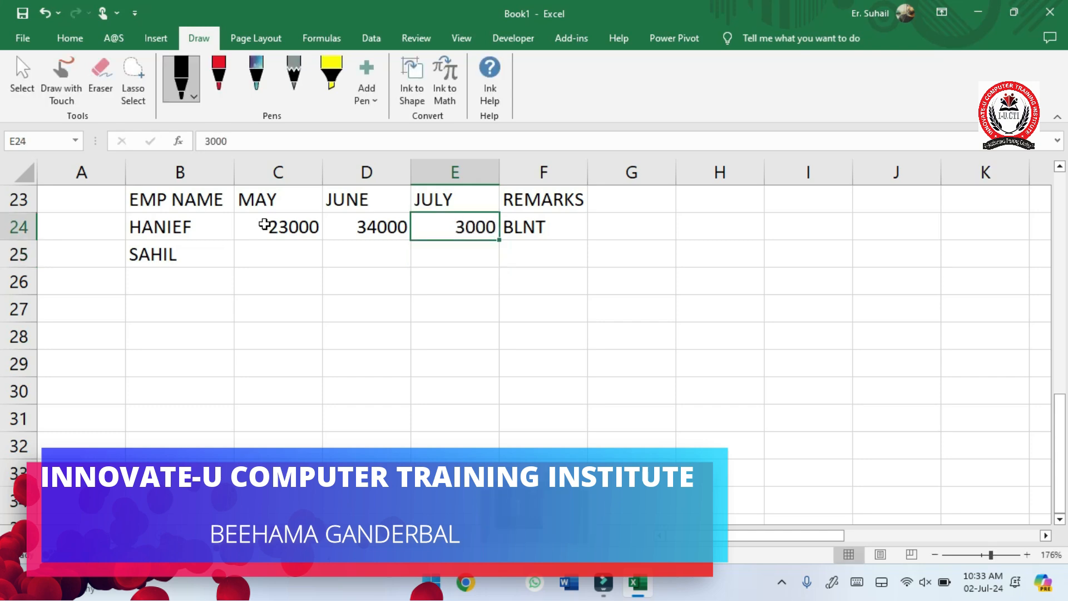
- Correct the third AND condition in the F24 formula to E24>=3000
{"action": "left_click", "coordinate": [532, 232]}
{"action": "double_click", "coordinate": [537, 229]}
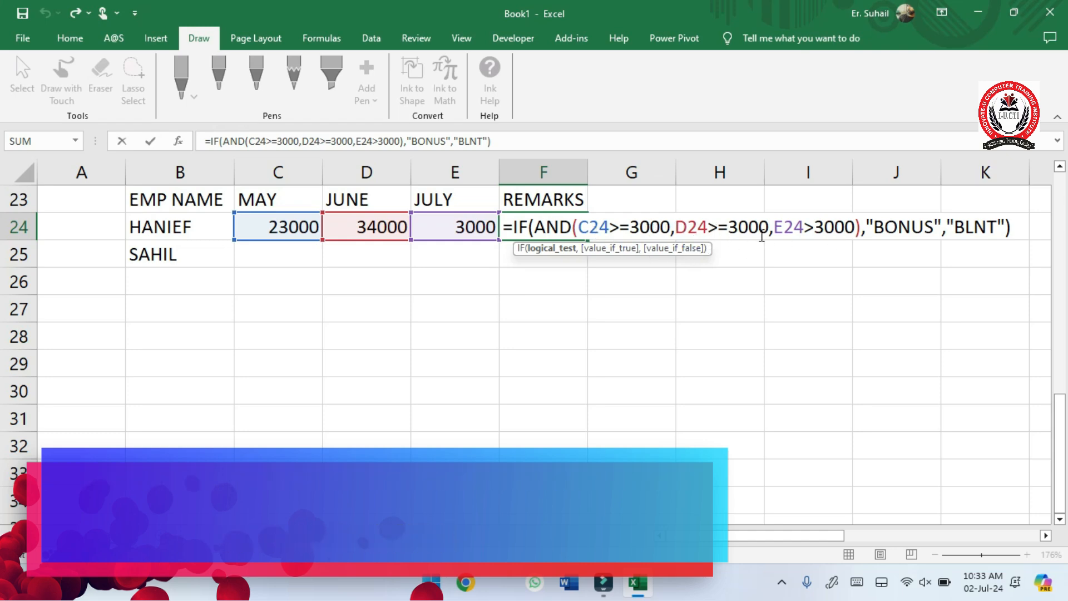
{"action": "left_click", "coordinate": [813, 228]}
{"action": "type", "text": "="}
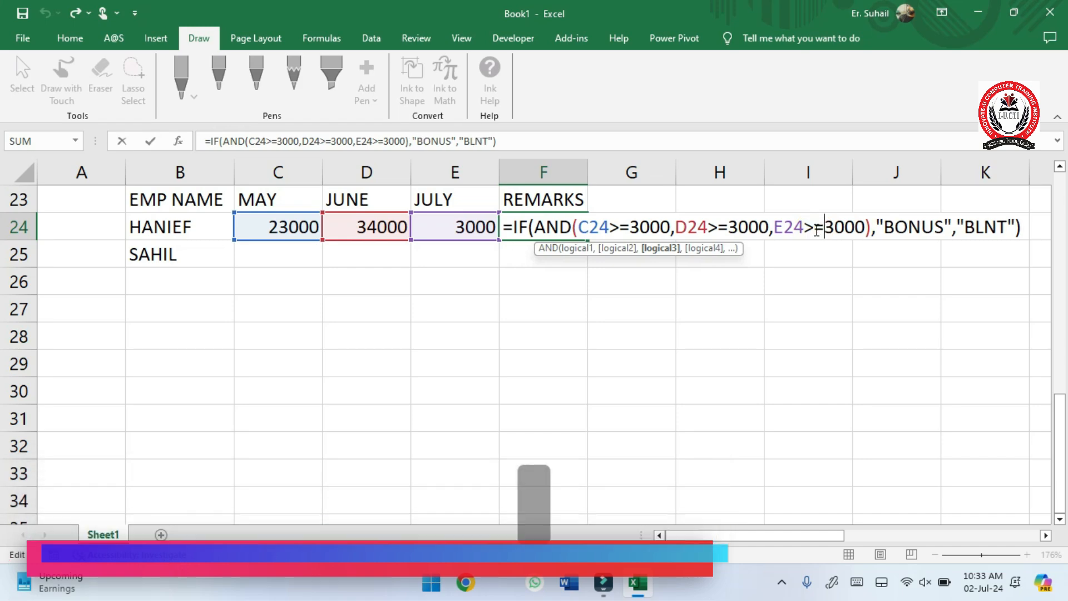
{"action": "key", "text": "Return"}
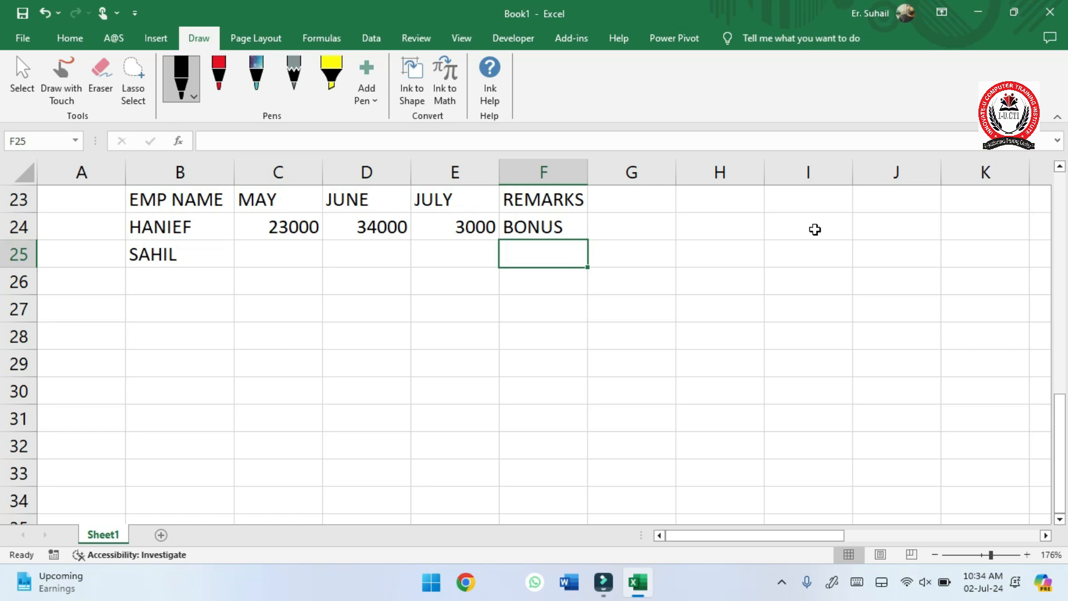
- Set the first employee's July value in E24 to 2999 to test the corrected formula
{"action": "left_click", "coordinate": [466, 228]}
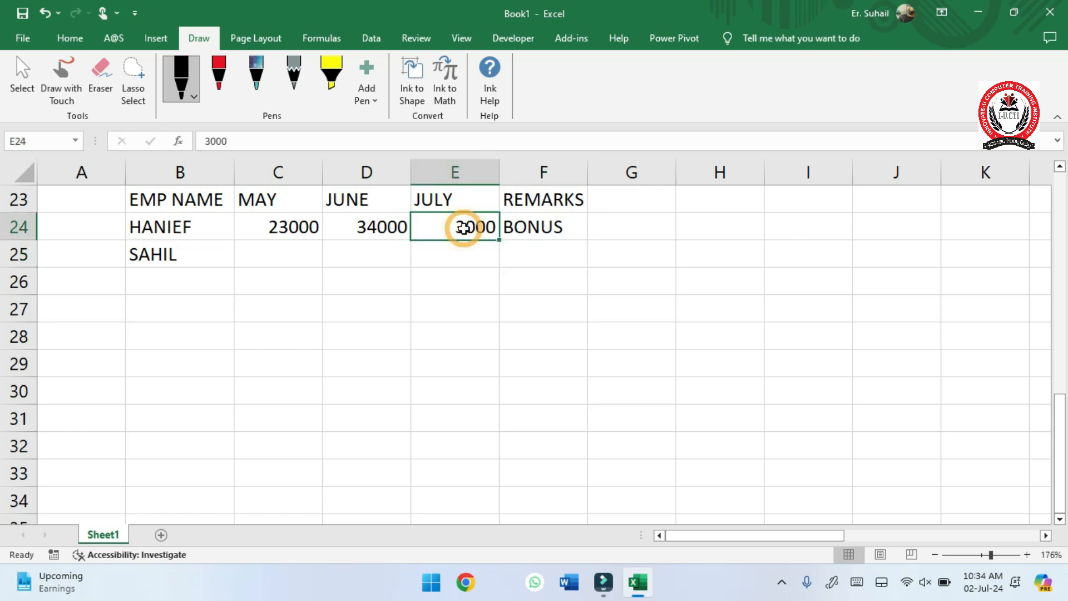
{"action": "key", "text": "F2"}
{"action": "key", "text": "BackSpace"}
{"action": "key", "text": "BackSpace"}
{"action": "key", "text": "BackSpace"}
{"action": "key", "text": "BackSpace"}
{"action": "type", "text": "2999"}
{"action": "key", "text": "Return"}
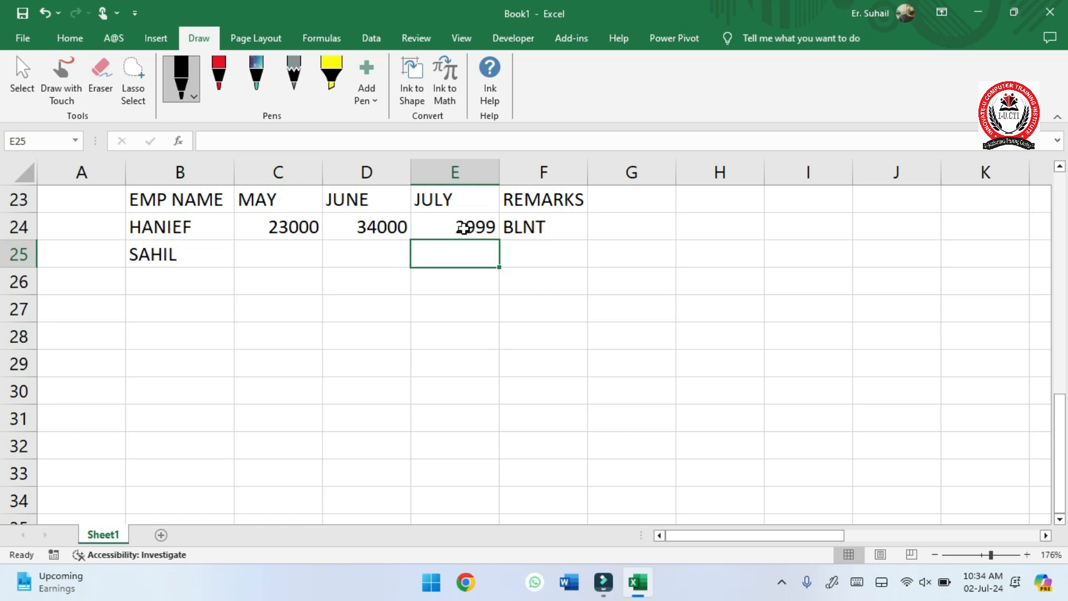
- Start an IF formula in F25 with the logical test OR(C25>=3000,D25>=3000,E25>3000)
{"action": "key", "text": "Right"}
{"action": "type", "text": "="}
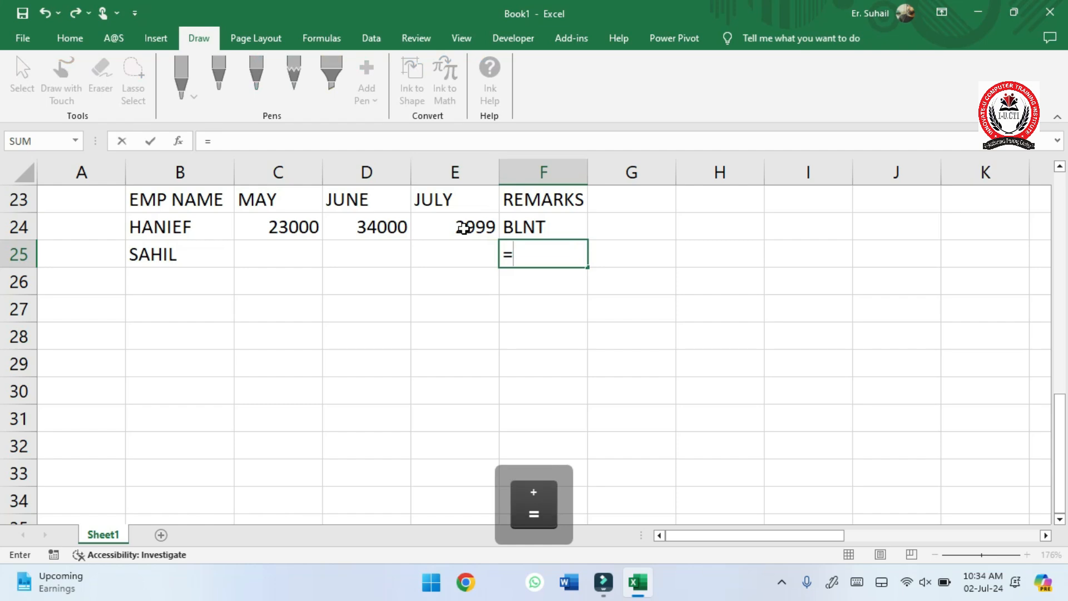
{"action": "type", "text": "IF("}
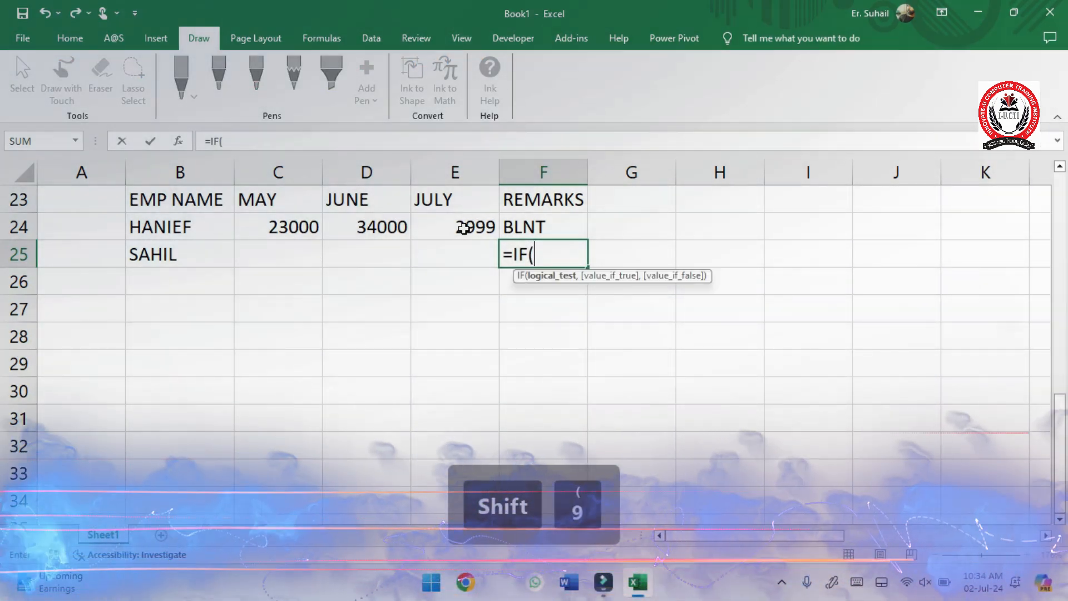
{"action": "type", "text": "OR"}
{"action": "key", "text": "Tab"}
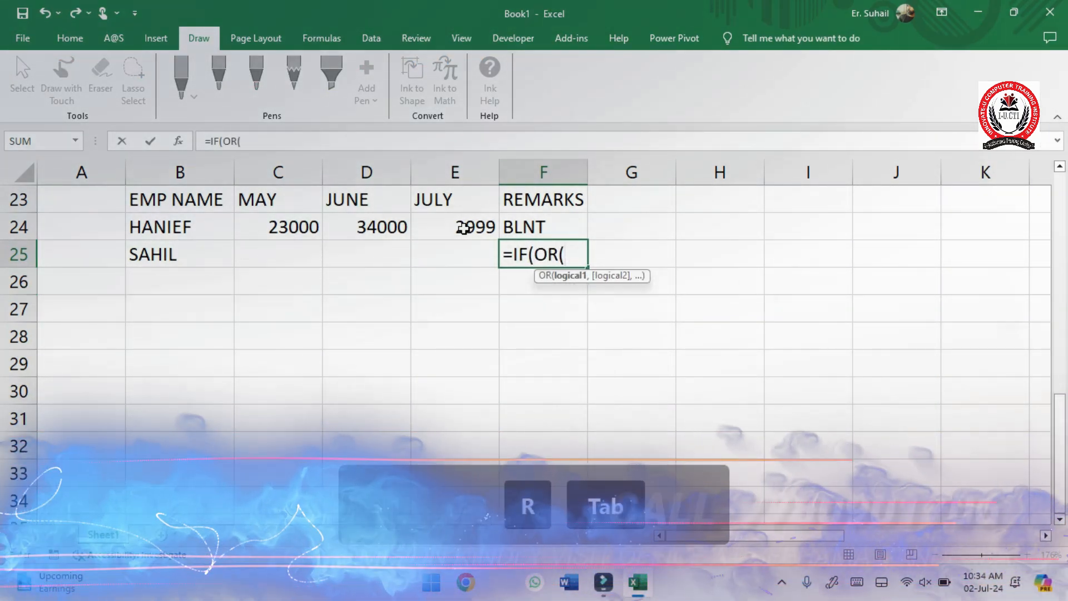
{"action": "left_click", "coordinate": [288, 253]}
{"action": "type", "text": ">=3"}
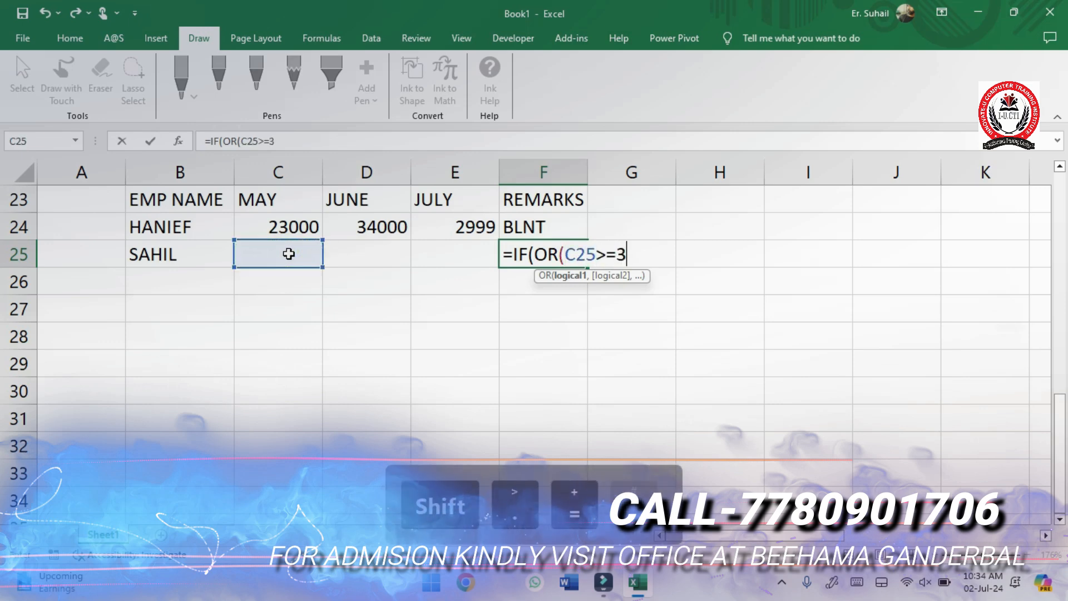
{"action": "type", "text": "000,"}
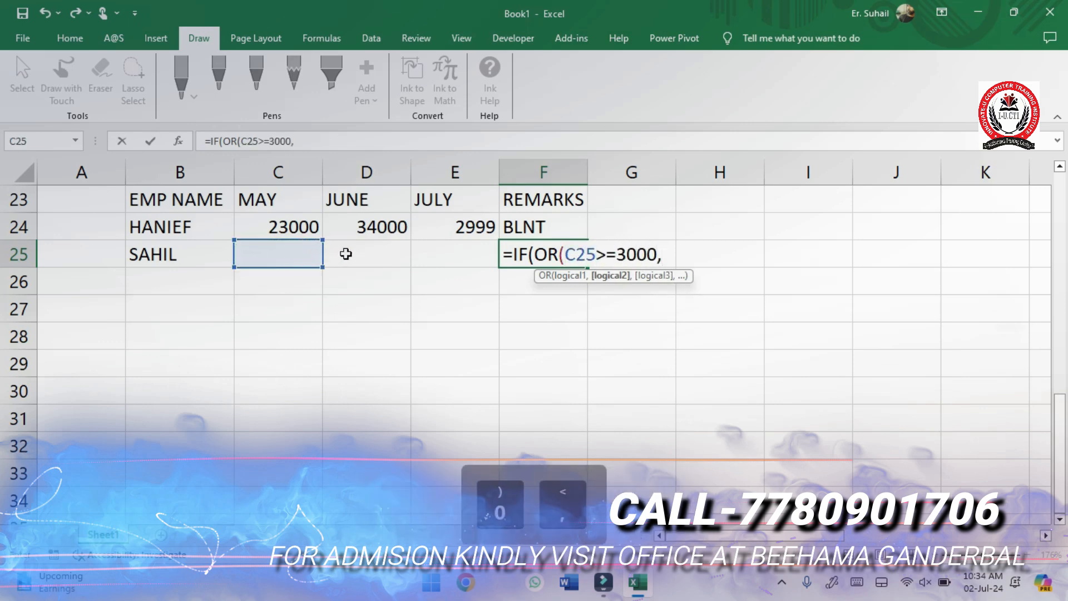
{"action": "left_click", "coordinate": [346, 254]}
{"action": "type", "text": ">=3"}
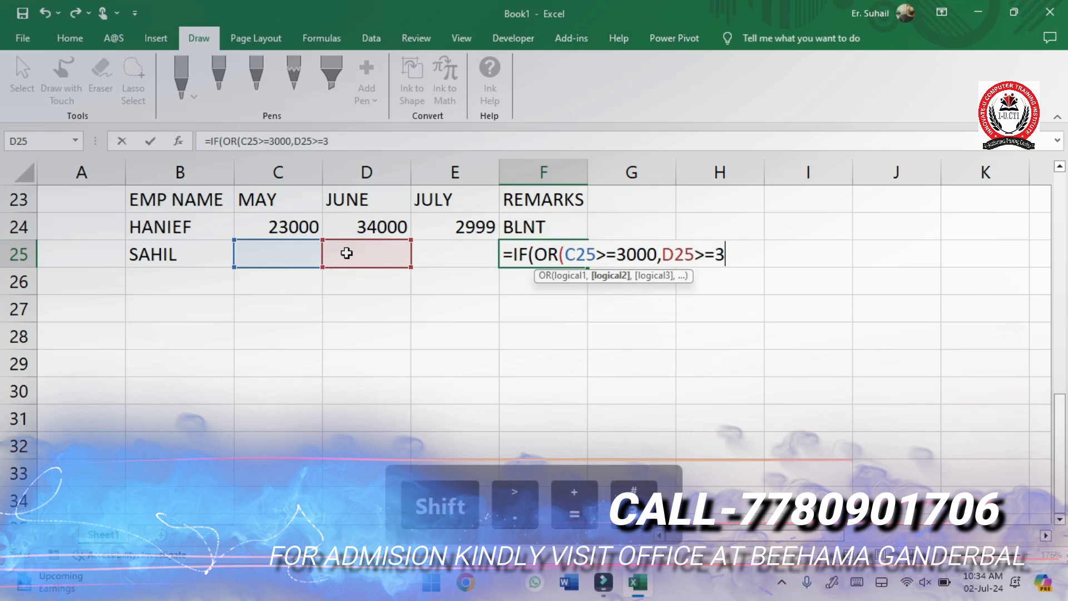
{"action": "type", "text": "000,"}
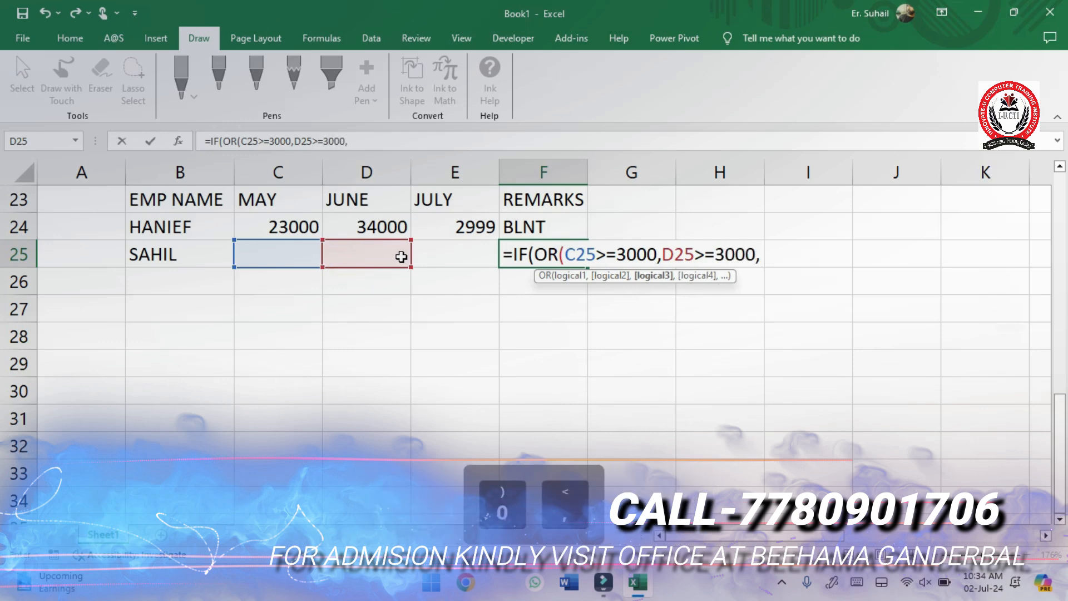
{"action": "left_click", "coordinate": [433, 256]}
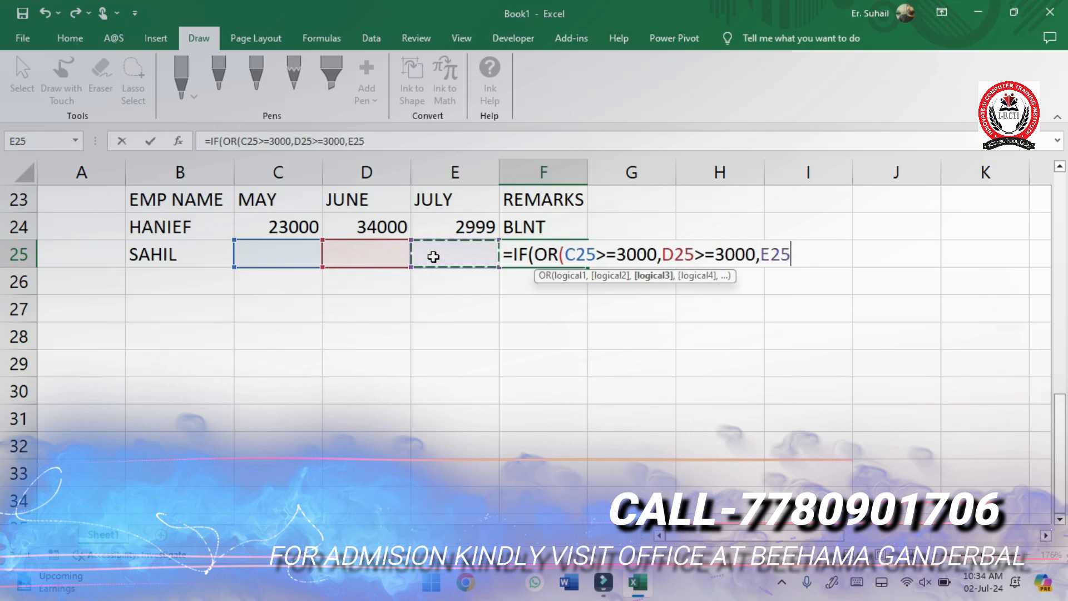
{"action": "type", "text": ">"}
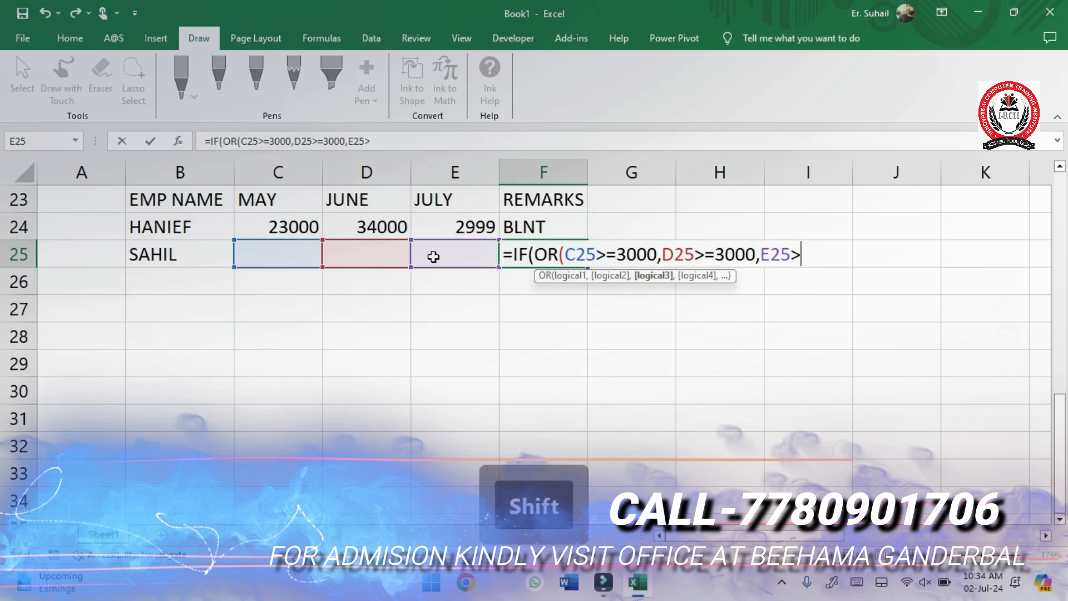
{"action": "type", "text": "300"}
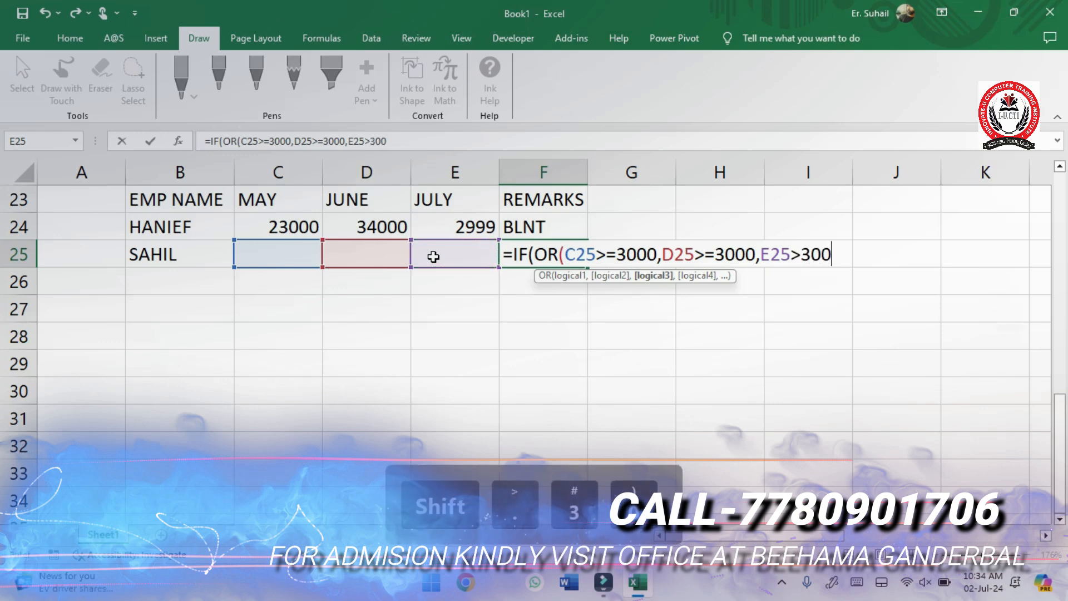
{"action": "type", "text": "0"}
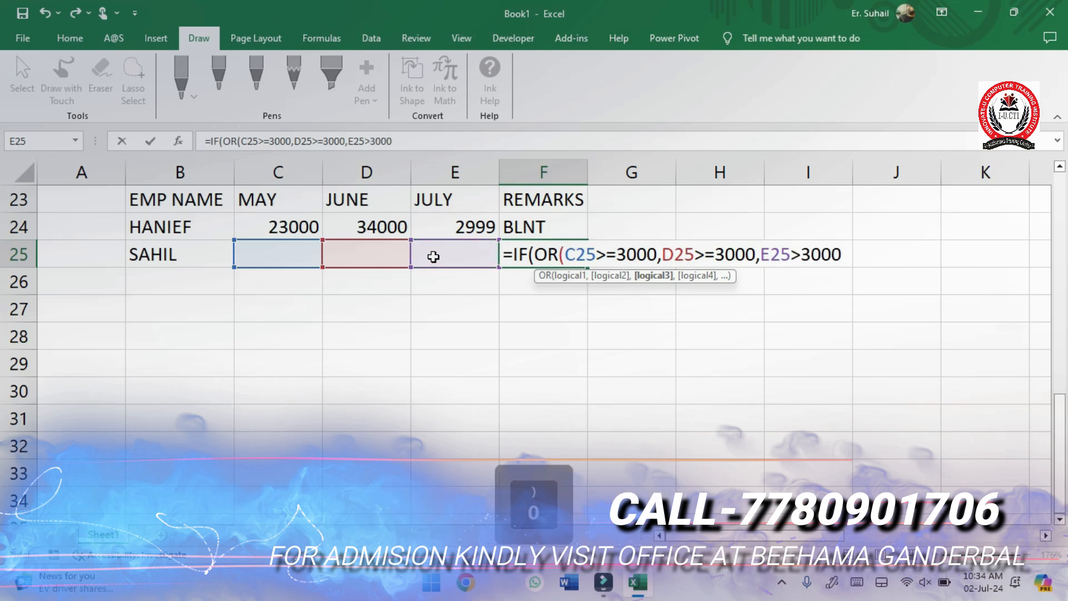
{"action": "type", "text": ")"}
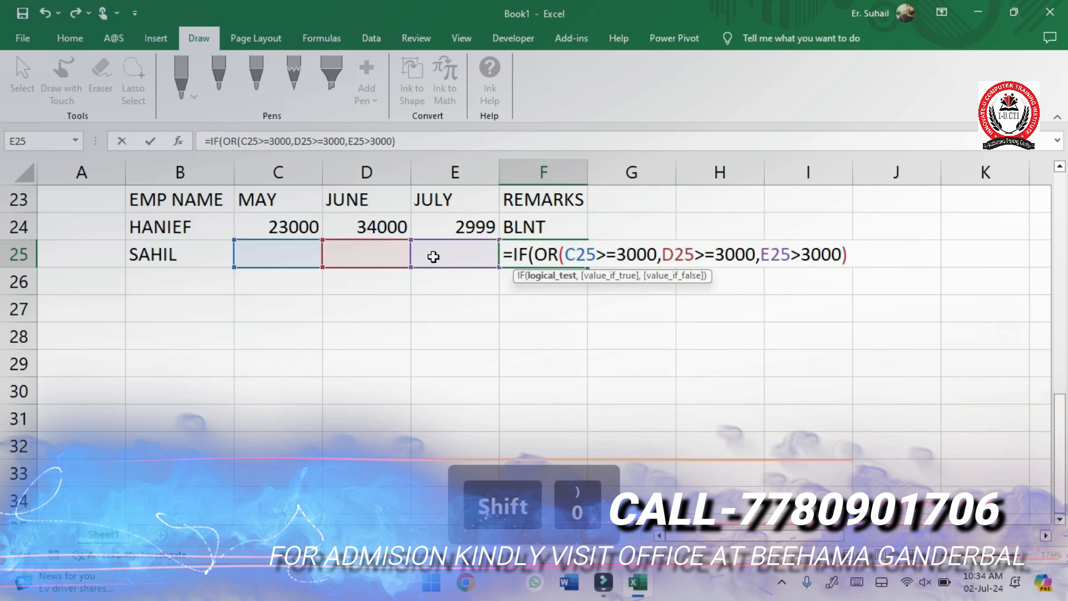
{"action": "type", "text": ",\"BONU"}
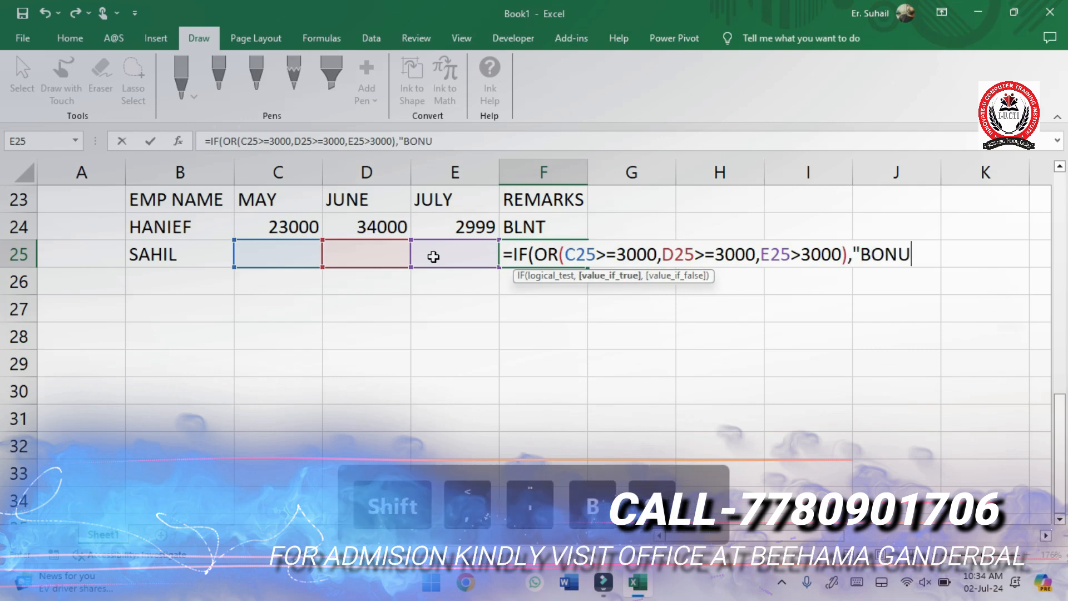
{"action": "type", "text": "S"}
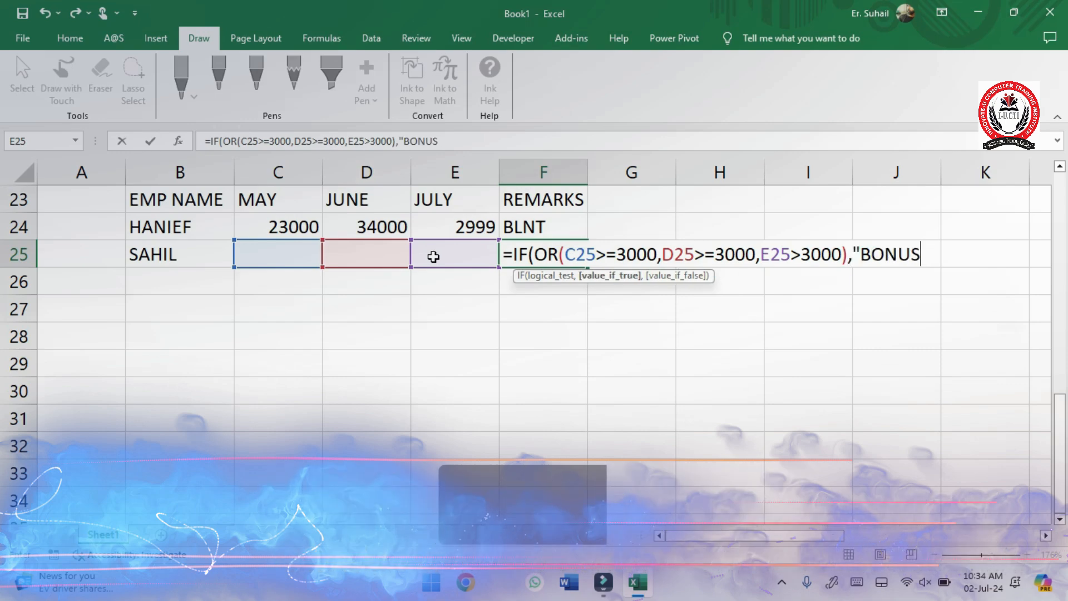
{"action": "type", "text": "\",\"B"}
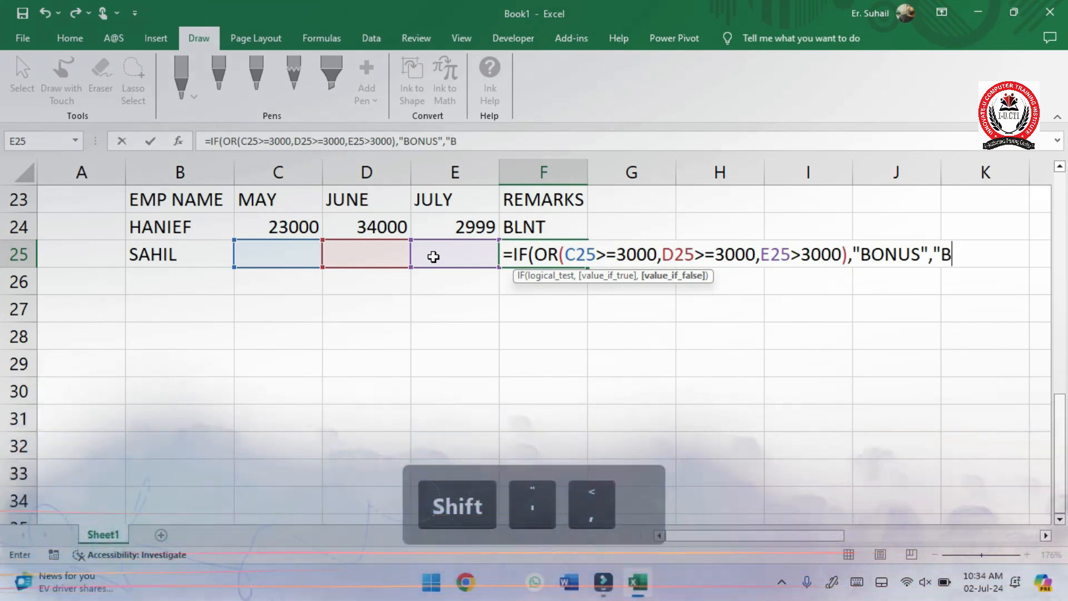
{"action": "type", "text": "LNT\""}
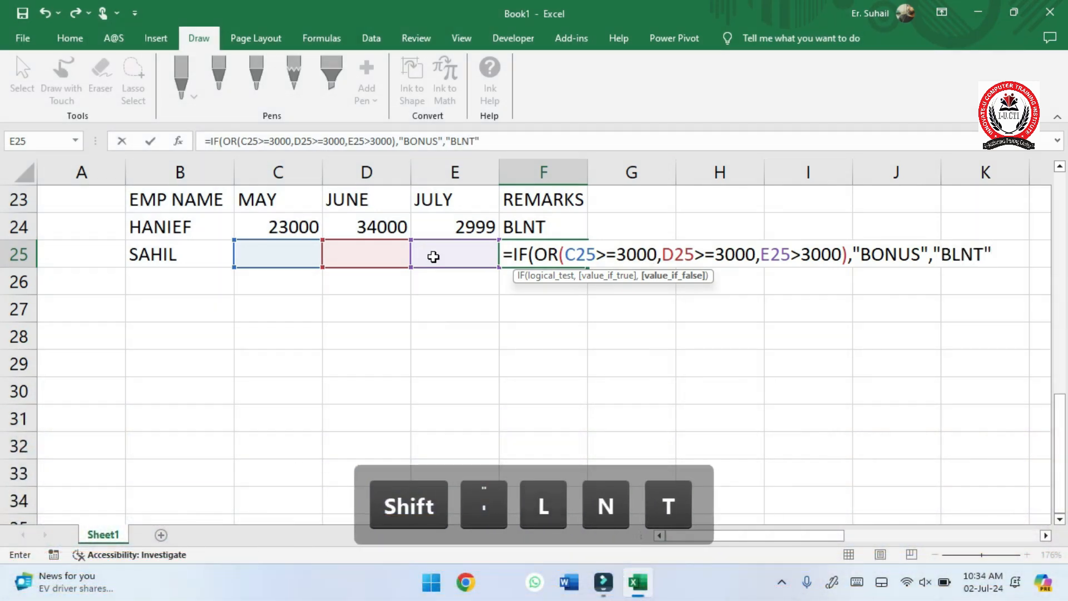
{"action": "type", "text": ")"}
- Complete the F25 formula with "BONUS" as the true result and "BLNT" as the false result
{"action": "key", "text": "Return"}
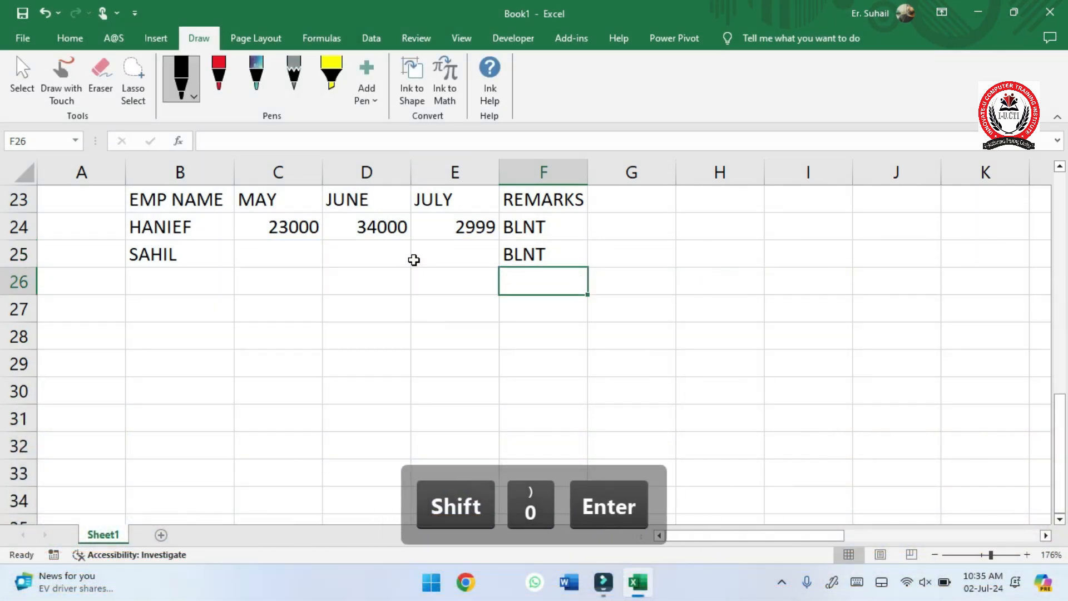
- Enter 2300, 150 and 3100 as the second employee's May, June and July values in C25 to E25
{"action": "left_click", "coordinate": [262, 256]}
{"action": "type", "text": "2"}
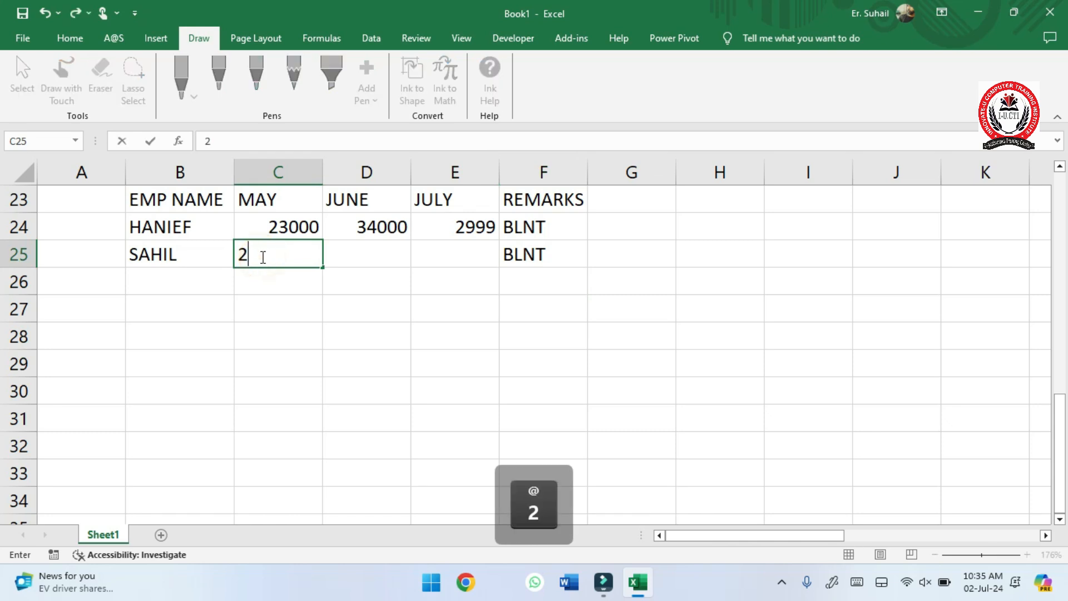
{"action": "type", "text": "300"}
{"action": "key", "text": "Right"}
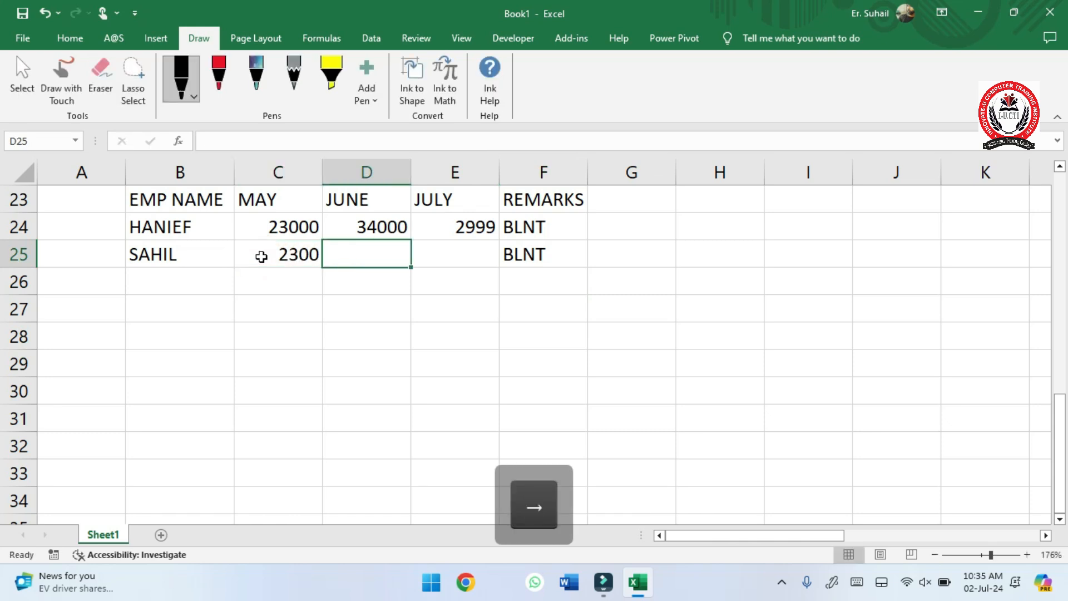
{"action": "type", "text": "150"}
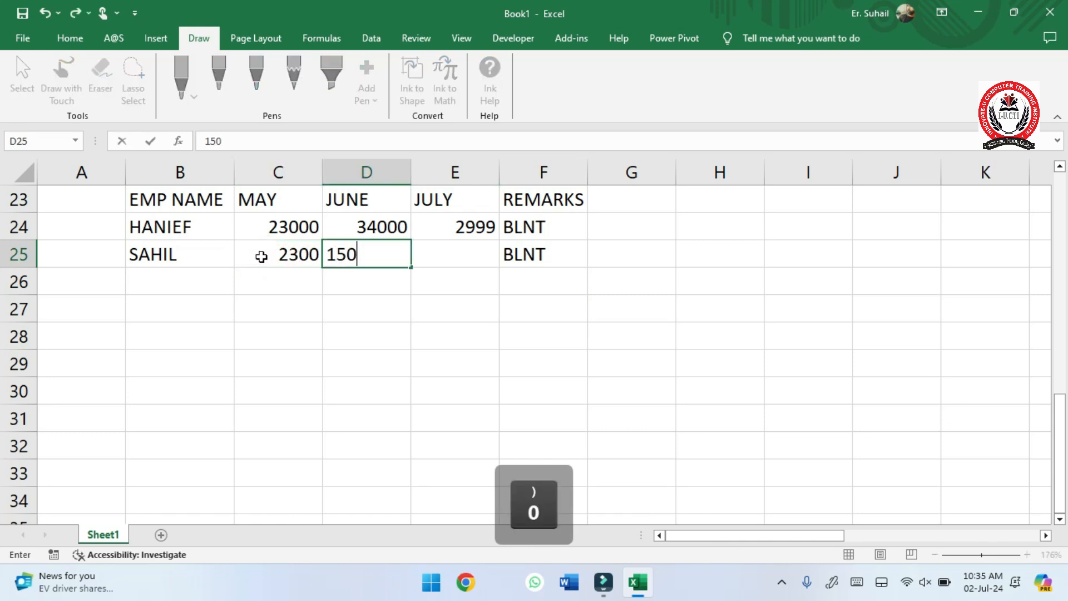
{"action": "key", "text": "Right"}
{"action": "type", "text": "3100"}
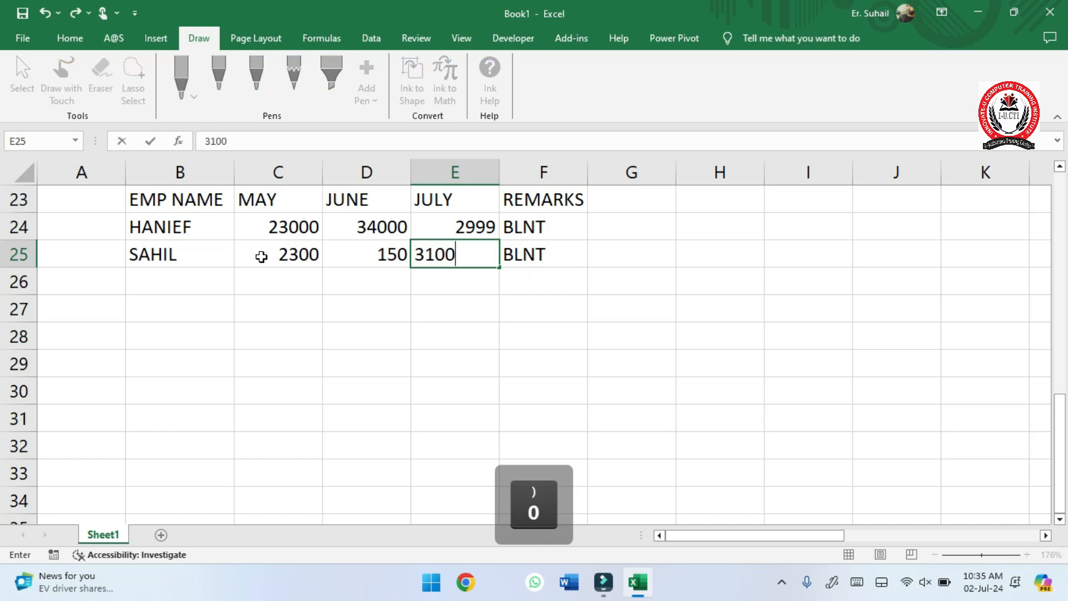
{"action": "key", "text": "Return"}
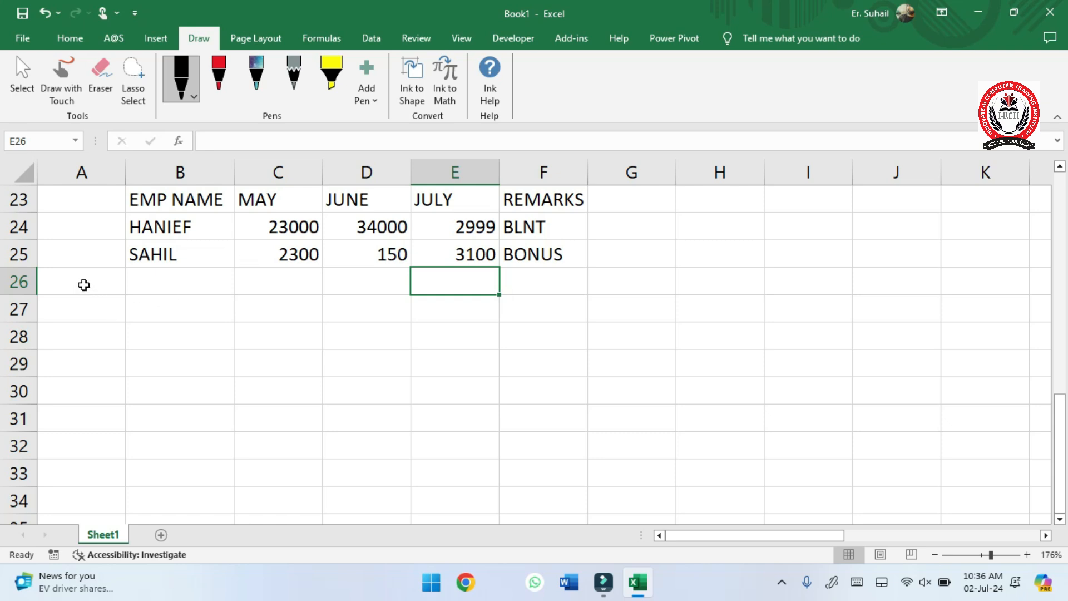
{"action": "left_click_drag", "start_coordinate": [83, 283], "coordinate": [648, 222]}
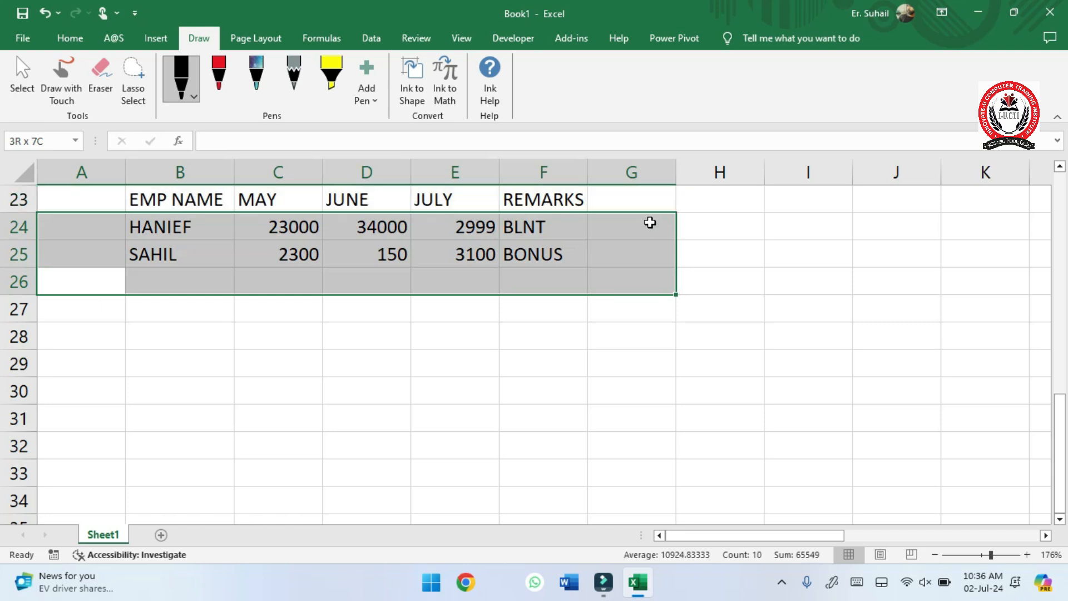
{"action": "left_click", "coordinate": [342, 278]}
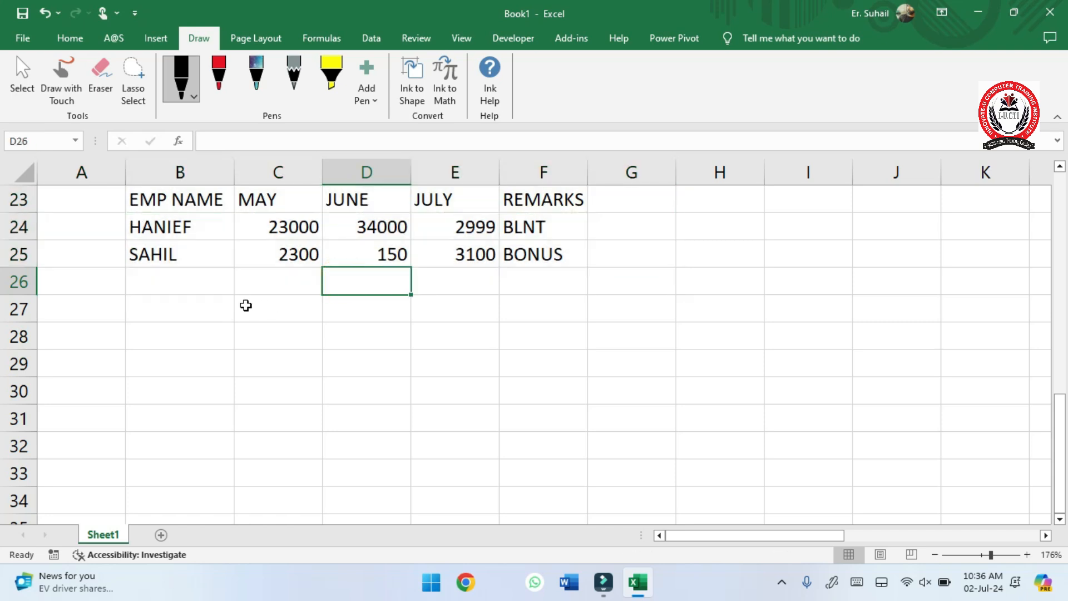
- List the function names PMT, IPMT and PPMT in cells B27 to B29
{"action": "left_click", "coordinate": [144, 307]}
{"action": "type", "text": "PMY"}
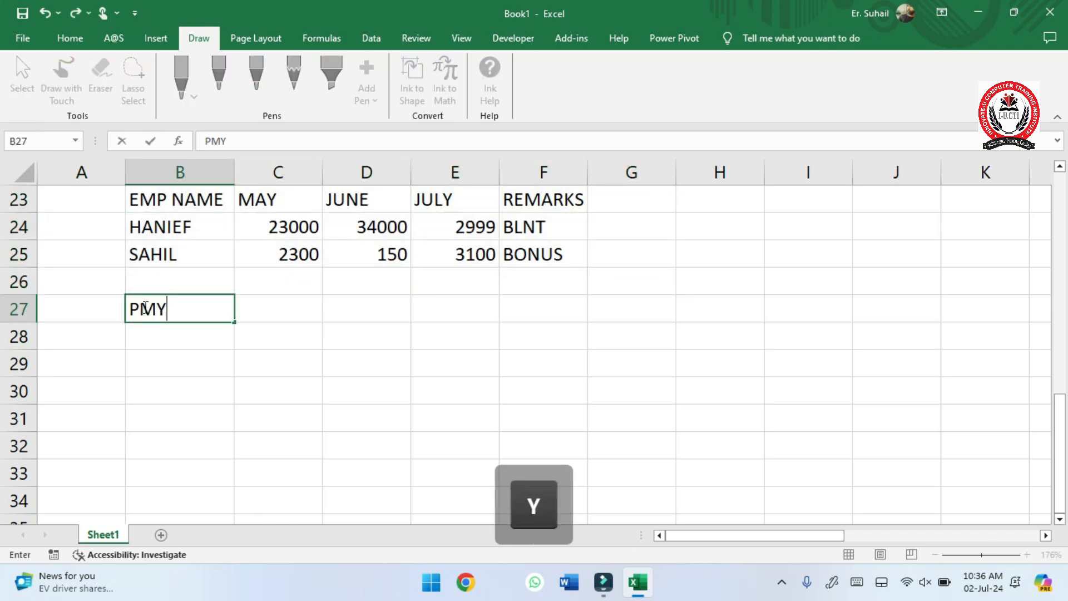
{"action": "key", "text": "BackSpace"}
{"action": "type", "text": "T"}
{"action": "key", "text": "Down"}
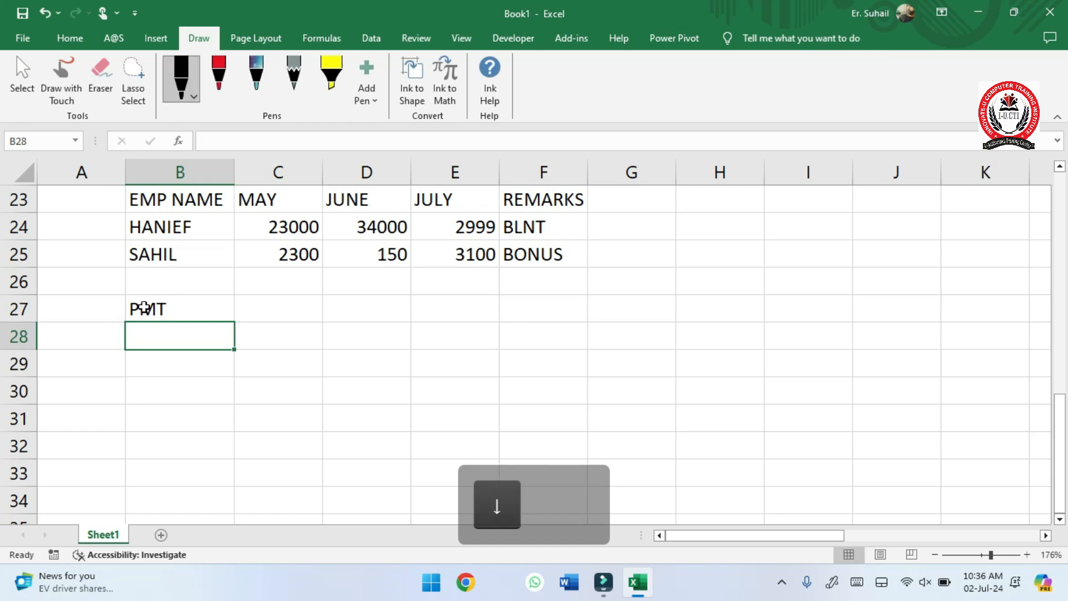
{"action": "type", "text": "IPMT"}
{"action": "key", "text": "Down"}
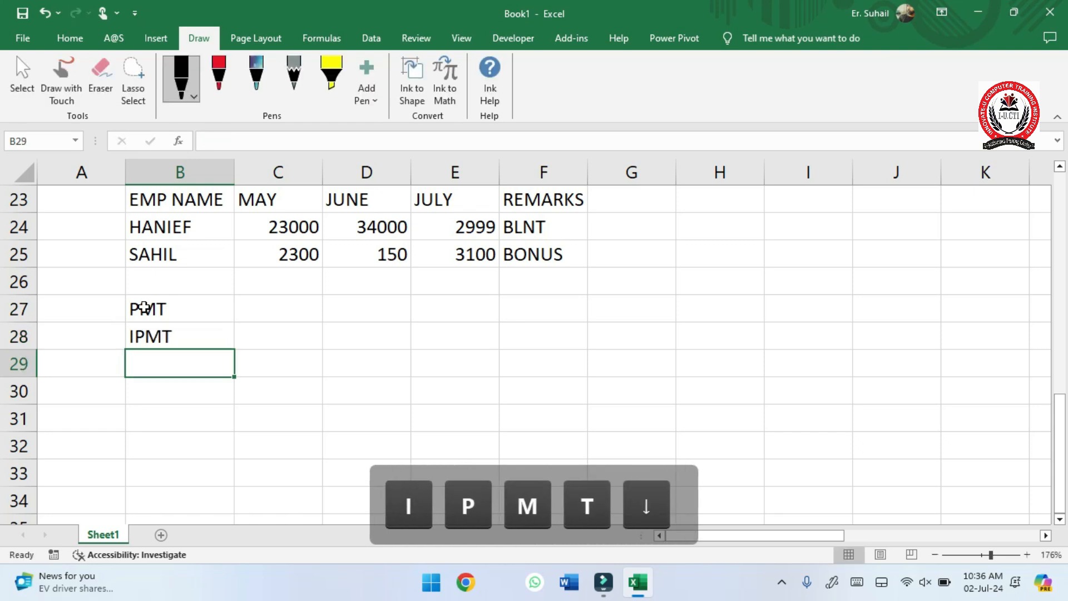
{"action": "type", "text": "PPMT"}
{"action": "key", "text": "Right"}
{"action": "key", "text": "Up"}
{"action": "key", "text": "Up"}
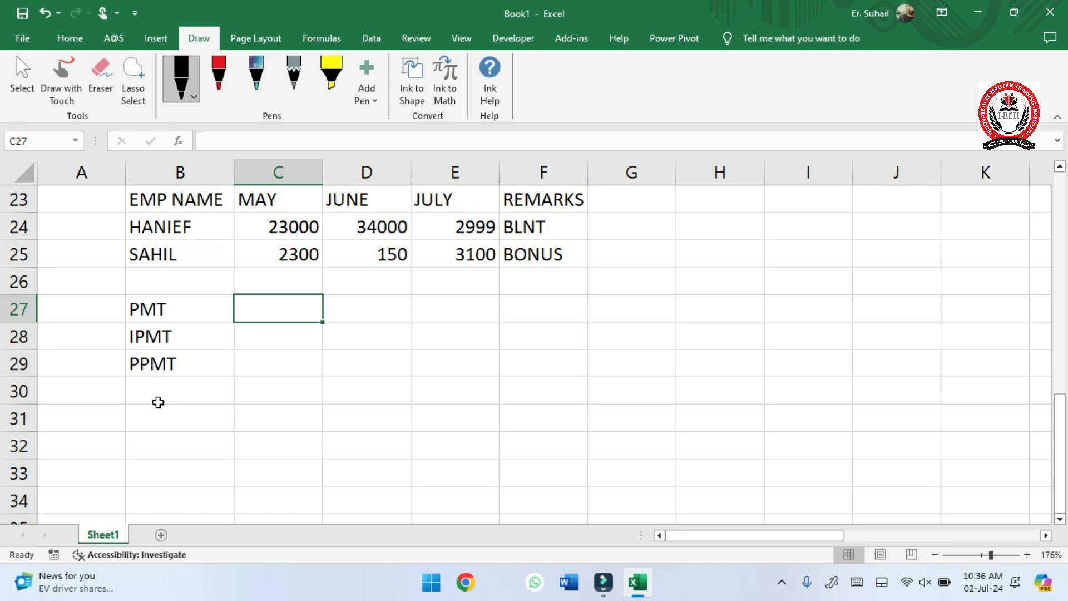
- Enter the labels LOAN and RATE OF INT in cells A31 and A32
{"action": "scroll", "coordinate": [158, 402], "scroll_direction": "down", "scroll_amount": 3}
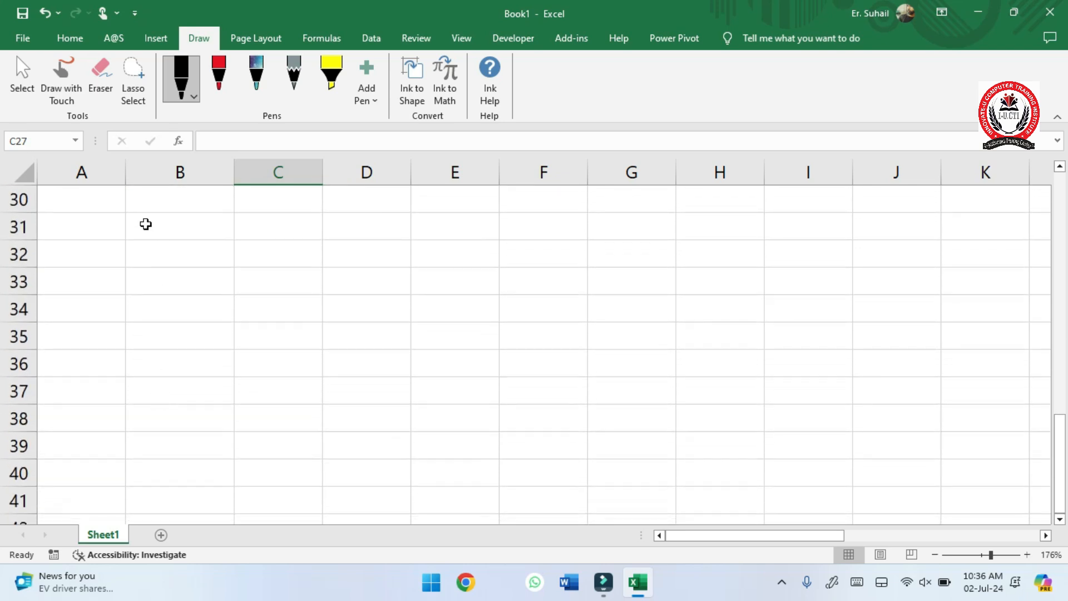
{"action": "left_click", "coordinate": [95, 224]}
{"action": "type", "text": "LOAN"}
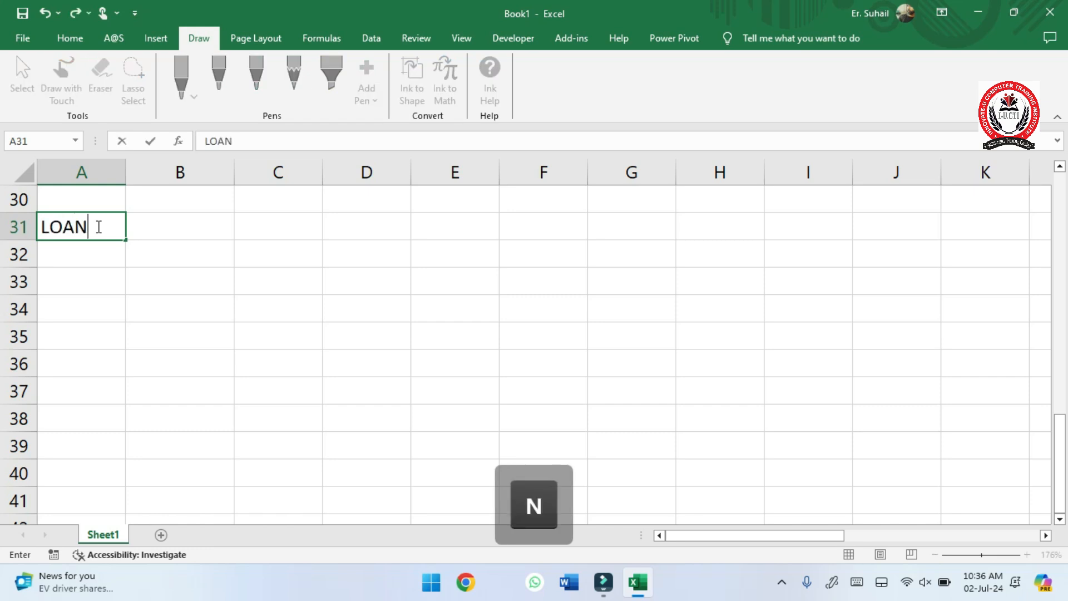
{"action": "key", "text": "Down"}
{"action": "type", "text": "RATE"}
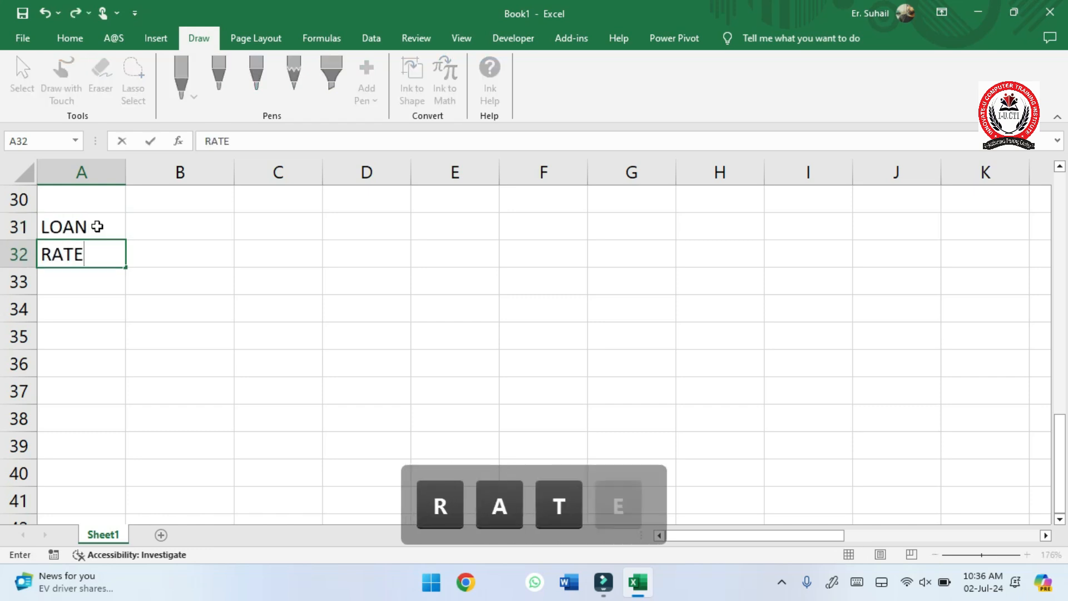
{"action": "type", "text": " OF INT"}
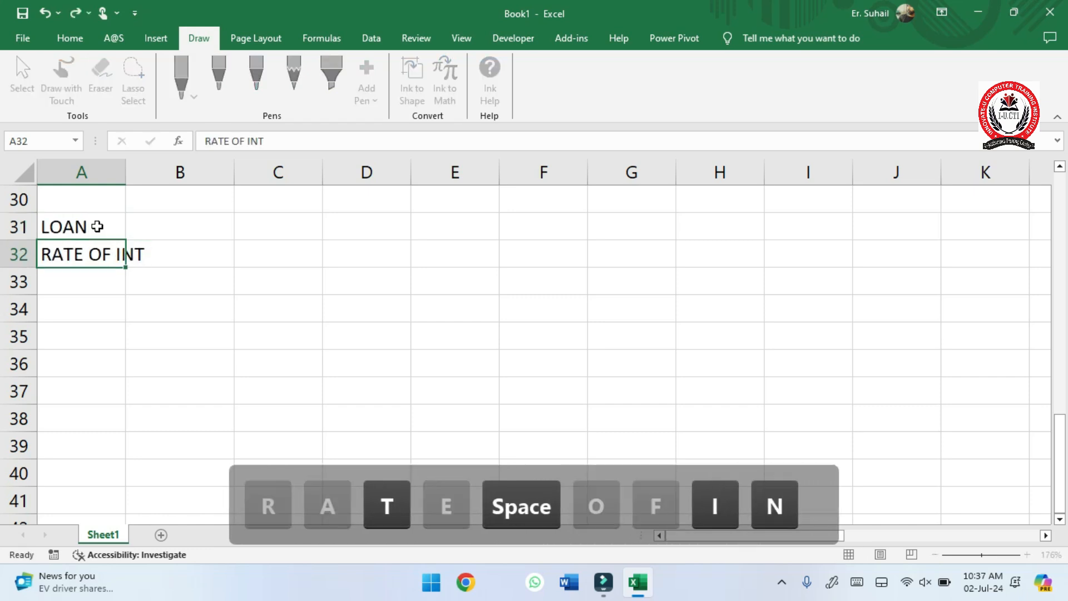
{"action": "key", "text": "Down"}
- Enter the label YEAR OF RETURNS in cell A33
{"action": "type", "text": "R"}
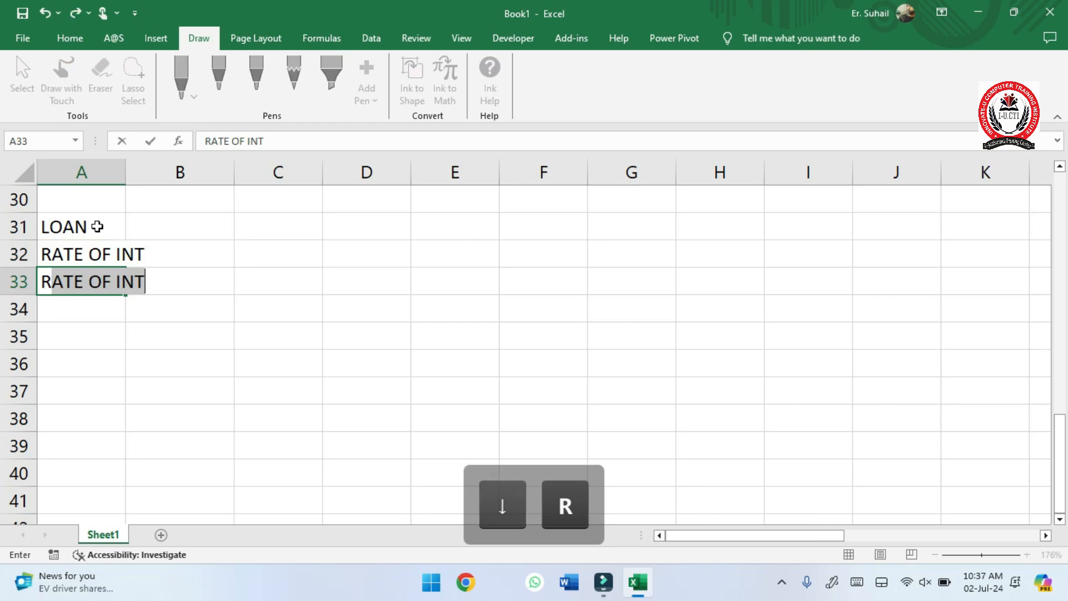
{"action": "key", "text": "BackSpace"}
{"action": "key", "text": "BackSpace"}
{"action": "type", "text": "YEAR"}
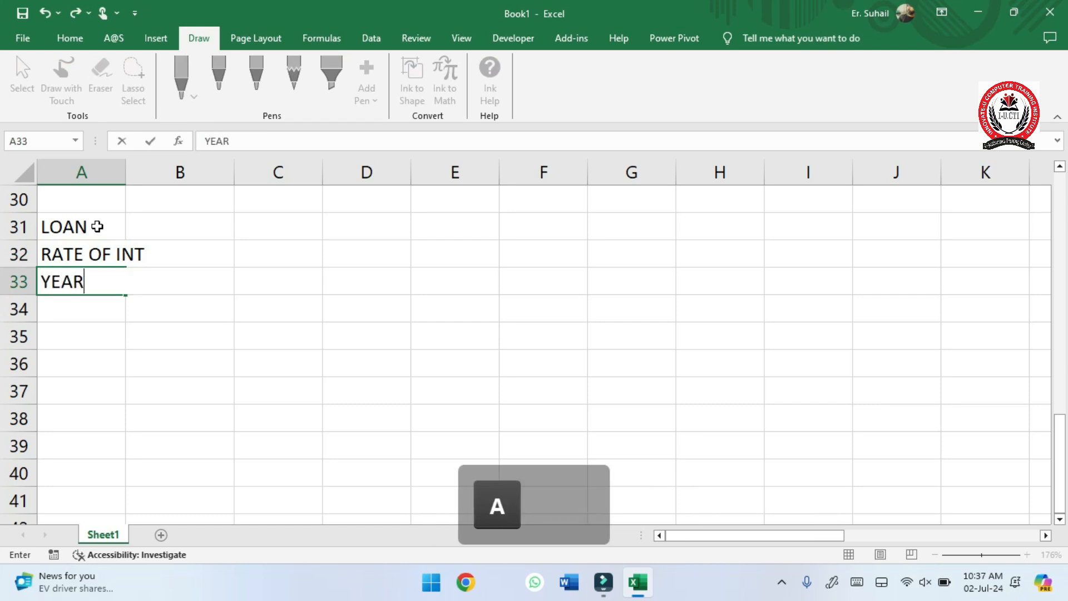
{"action": "type", "text": " OF RETURN"}
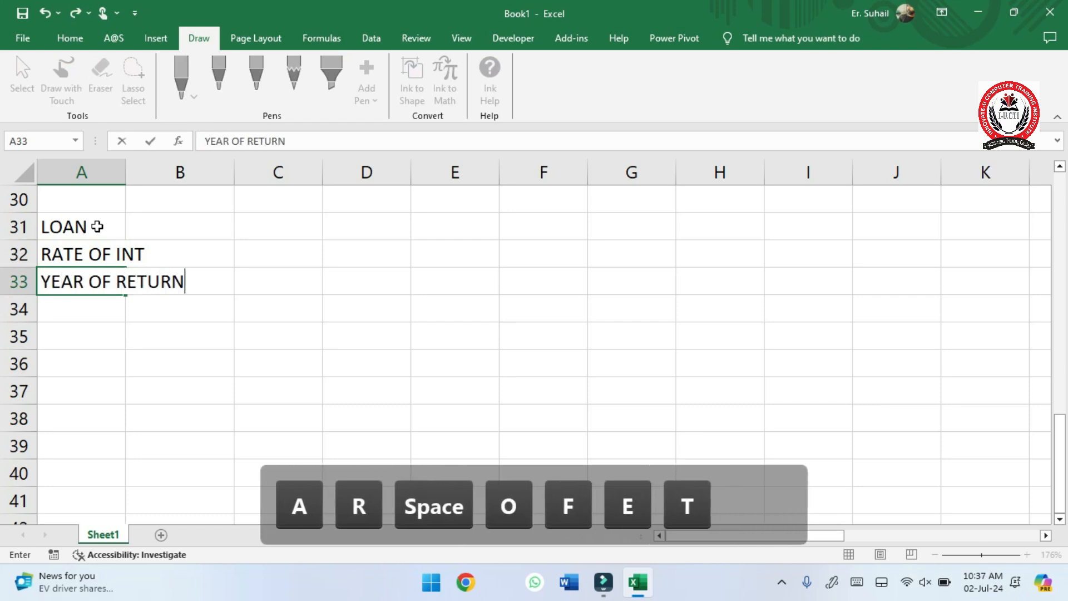
{"action": "type", "text": "S"}
{"action": "key", "text": "Up"}
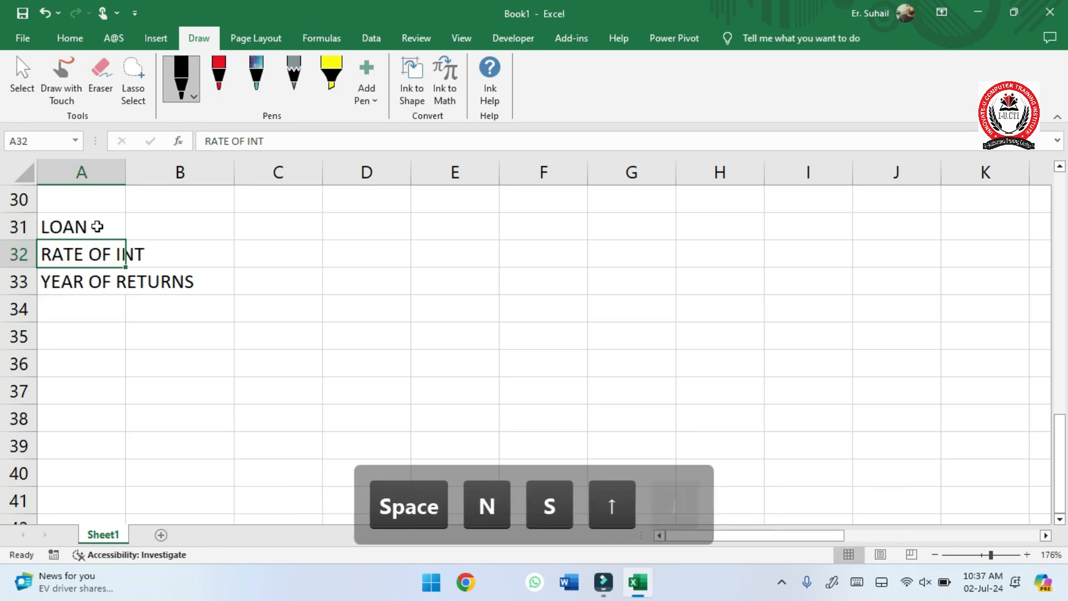
- Change the A32 label to RATE OF INSTREST and autofit column A to its labels
{"action": "type", "text": "RATE OF INST"}
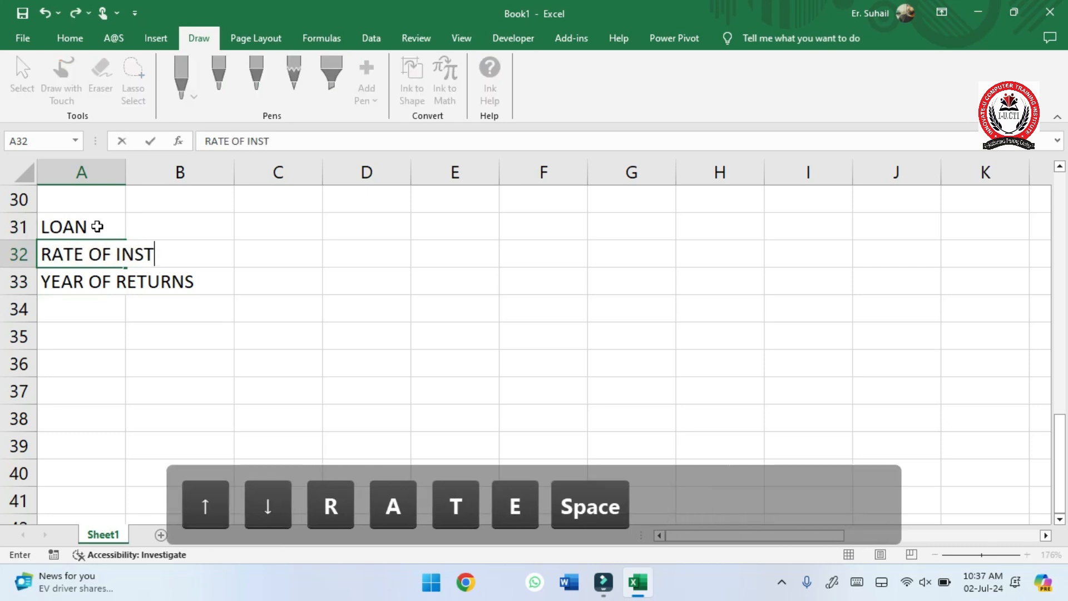
{"action": "type", "text": "RE"}
{"action": "key", "text": "BackSpace"}
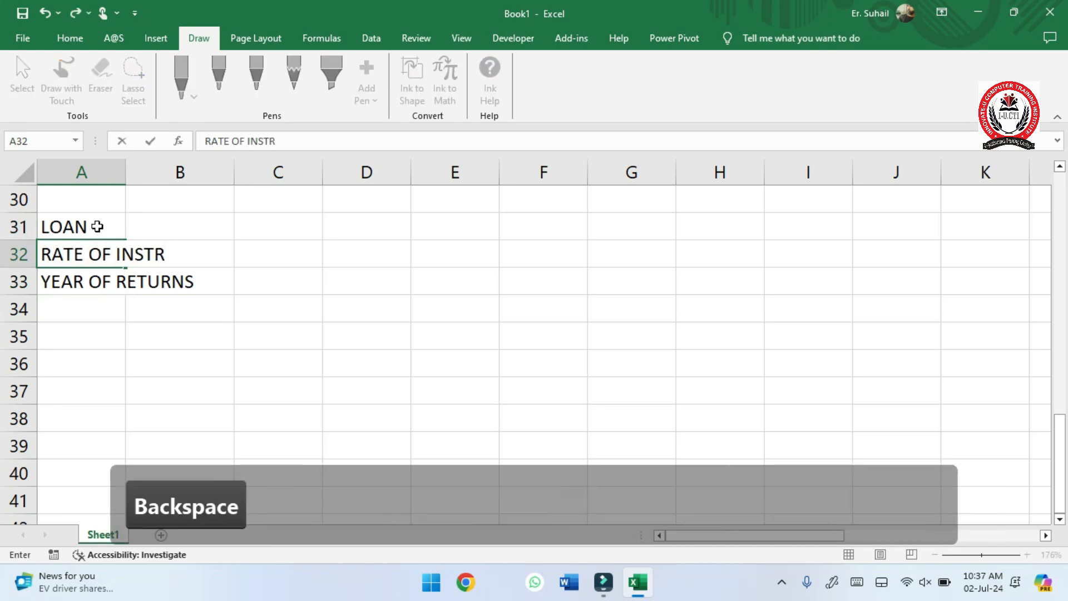
{"action": "type", "text": "ES"}
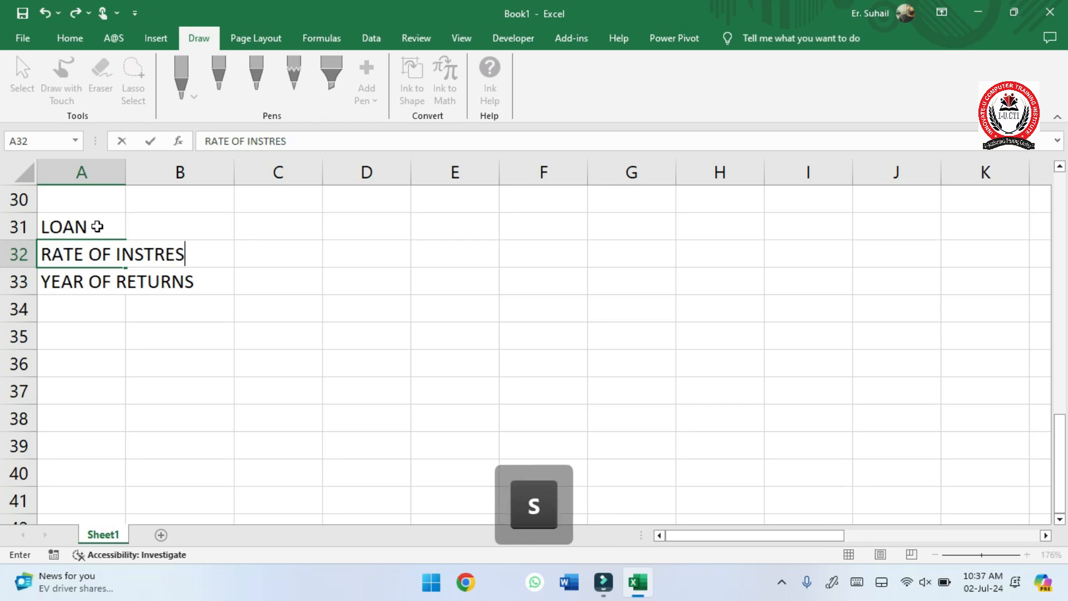
{"action": "type", "text": "T"}
{"action": "key", "text": "Up"}
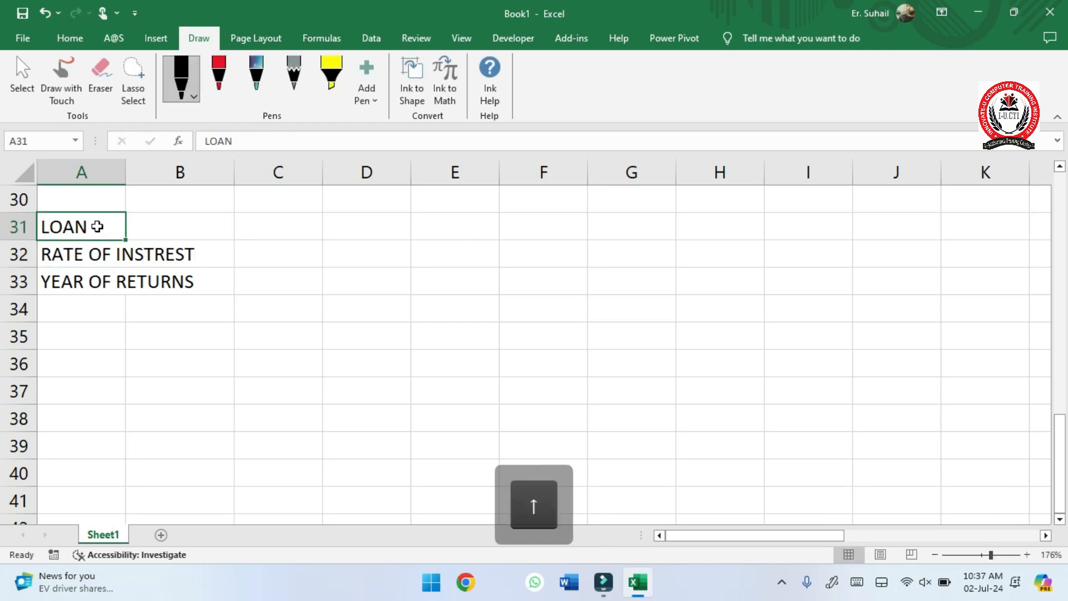
{"action": "double_click", "coordinate": [125, 179]}
- Enter 12 as the loan, 1% as the interest rate and 1 as the years in B31 to B33
{"action": "left_click", "coordinate": [239, 235]}
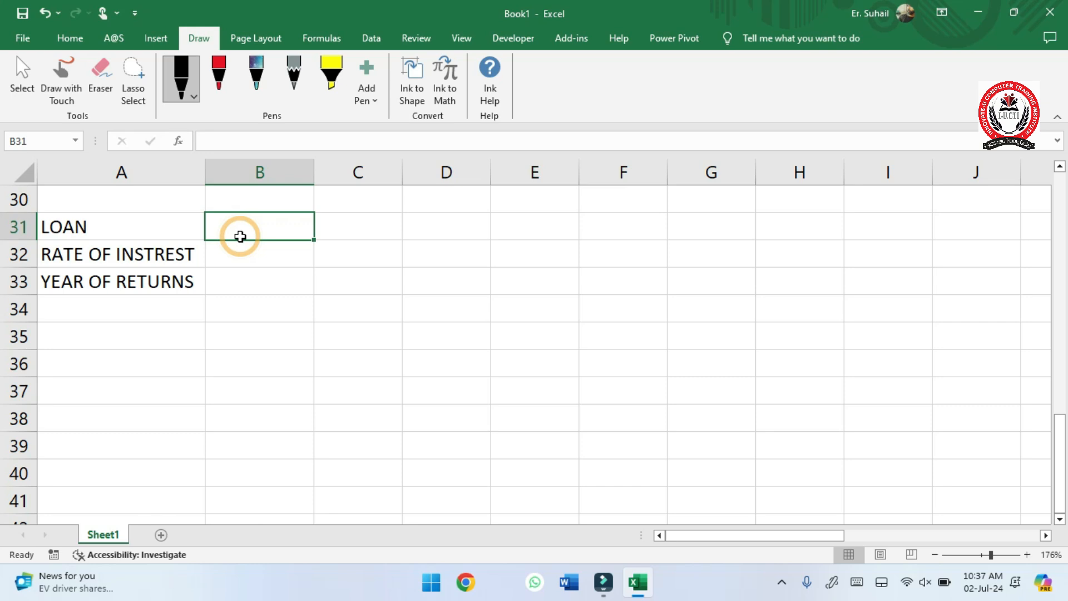
{"action": "type", "text": "12"}
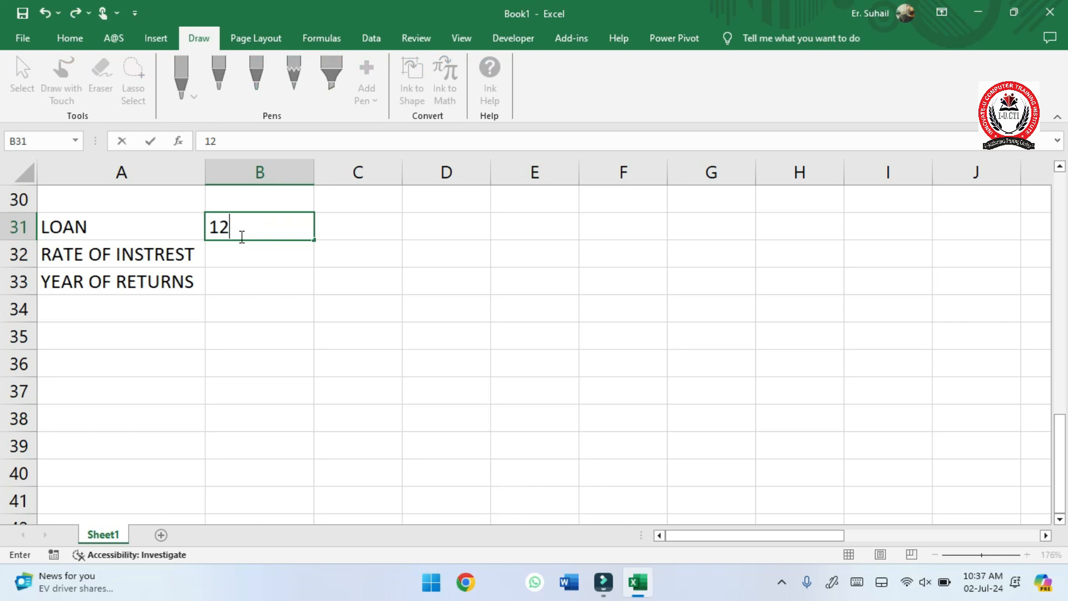
{"action": "key", "text": "Down"}
{"action": "type", "text": "1%"}
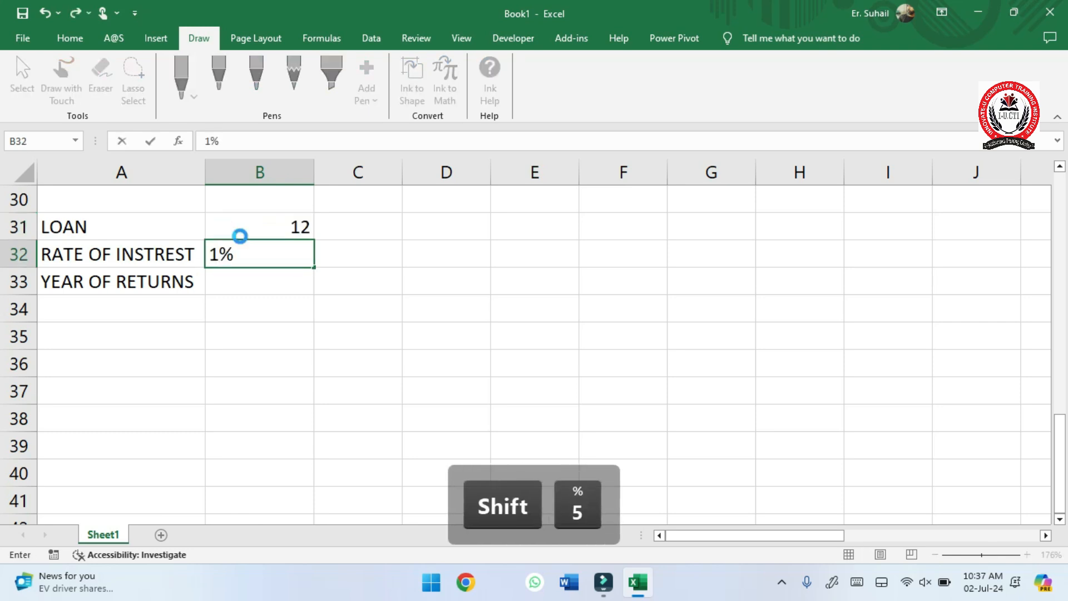
{"action": "key", "text": "Down"}
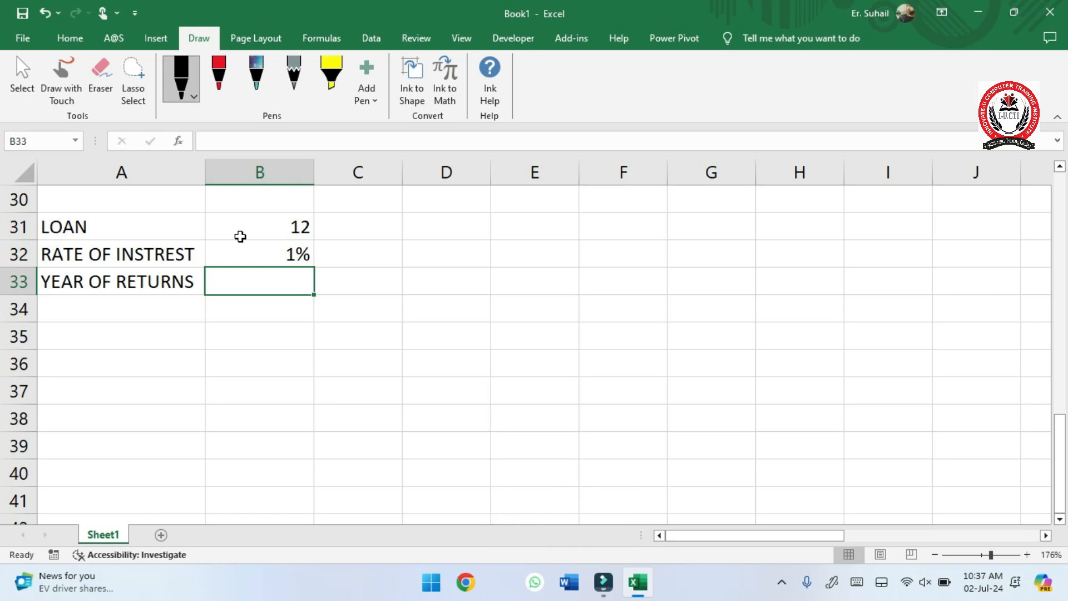
{"action": "type", "text": "1"}
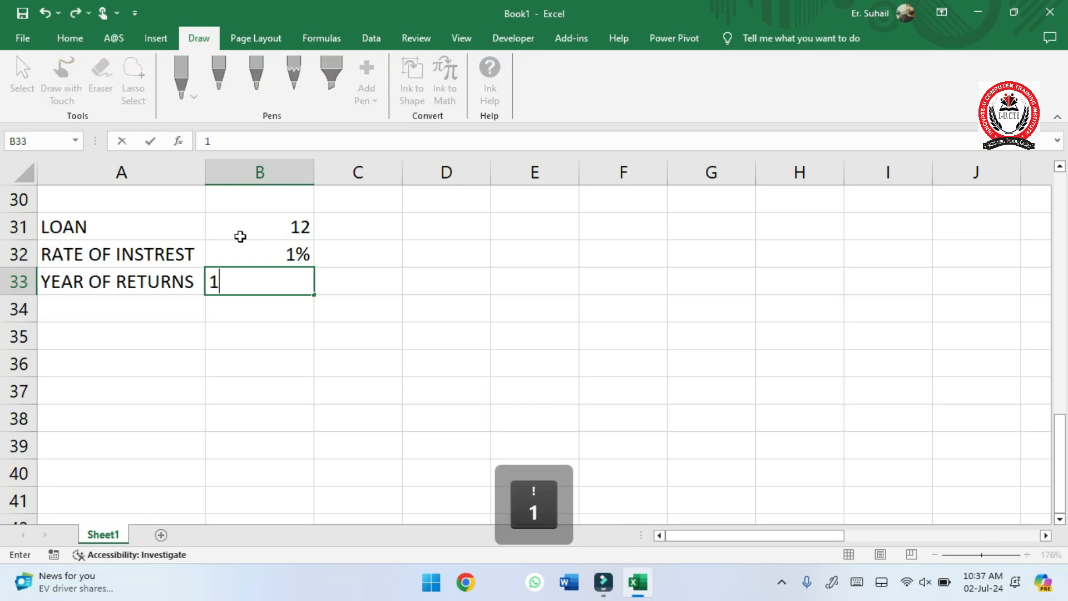
{"action": "key", "text": "Down"}
{"action": "key", "text": "Down"}
- List the labels PMT, IPMT and PPMT in cells D35 to D37
{"action": "key", "text": "Right"}
{"action": "key", "text": "Right"}
{"action": "key", "text": "Right"}
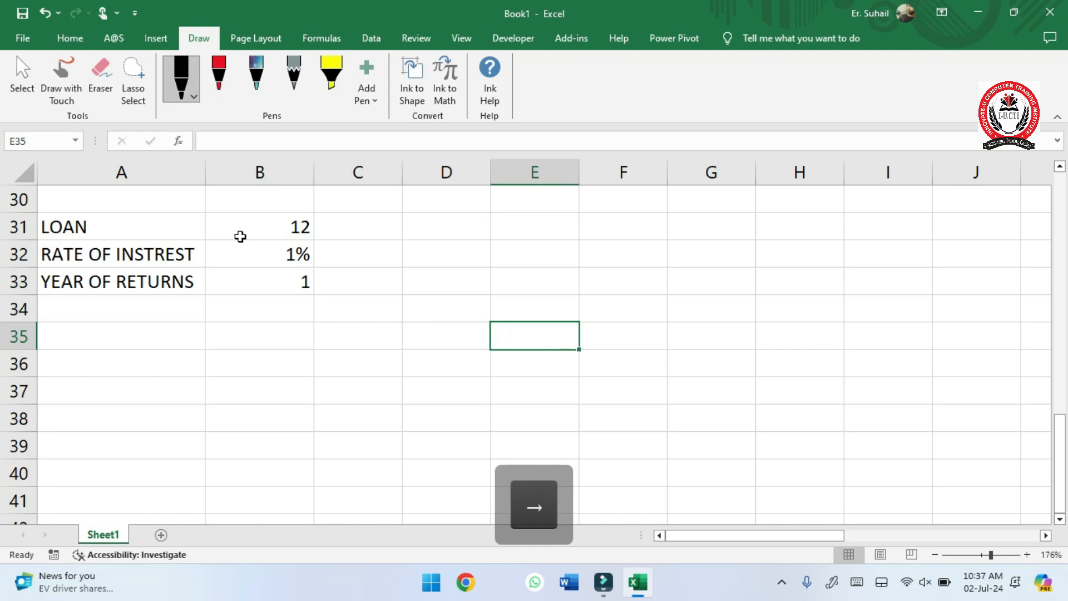
{"action": "key", "text": "Left"}
{"action": "type", "text": "PMT"}
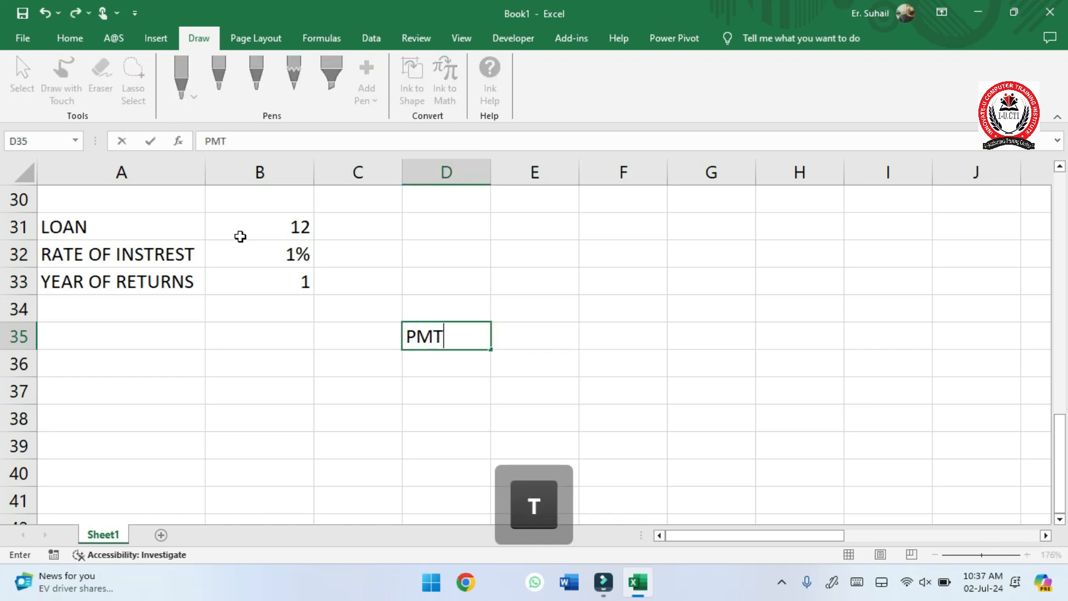
{"action": "key", "text": "Down"}
{"action": "type", "text": "IPMT"}
{"action": "key", "text": "Down"}
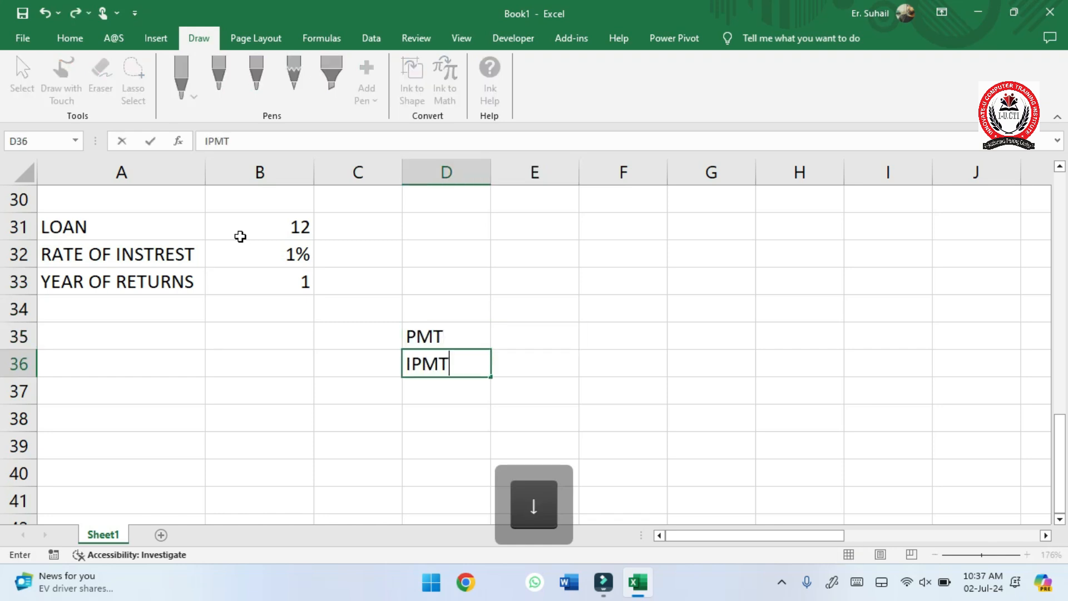
{"action": "type", "text": "PPMT"}
{"action": "key", "text": "Right"}
- Start a PMT formula in E35 with B32/12 as the rate argument
{"action": "key", "text": "Up"}
{"action": "key", "text": "Up"}
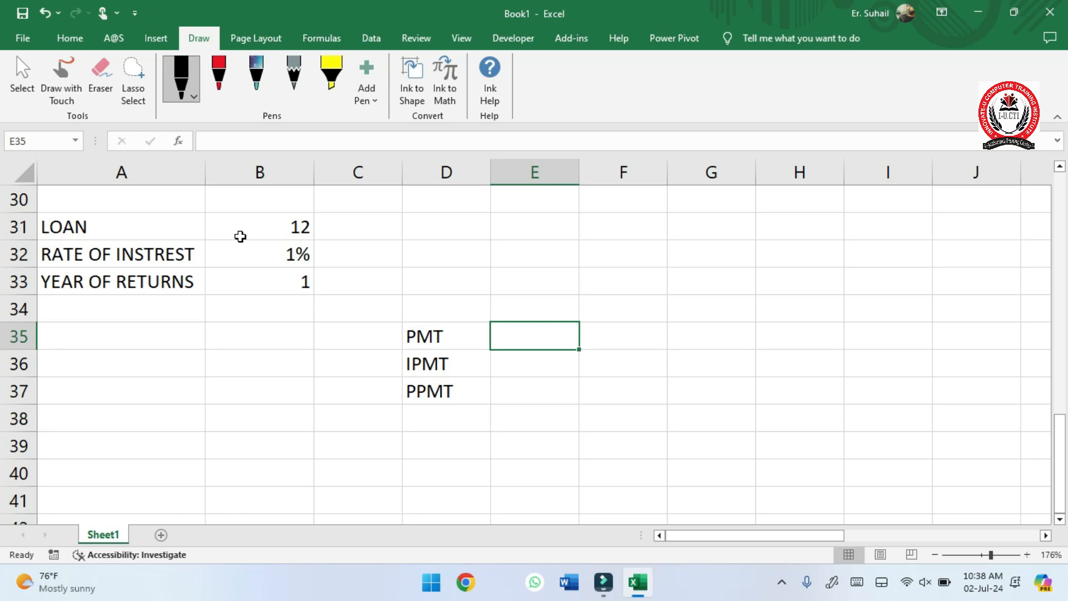
{"action": "type", "text": "=PM"}
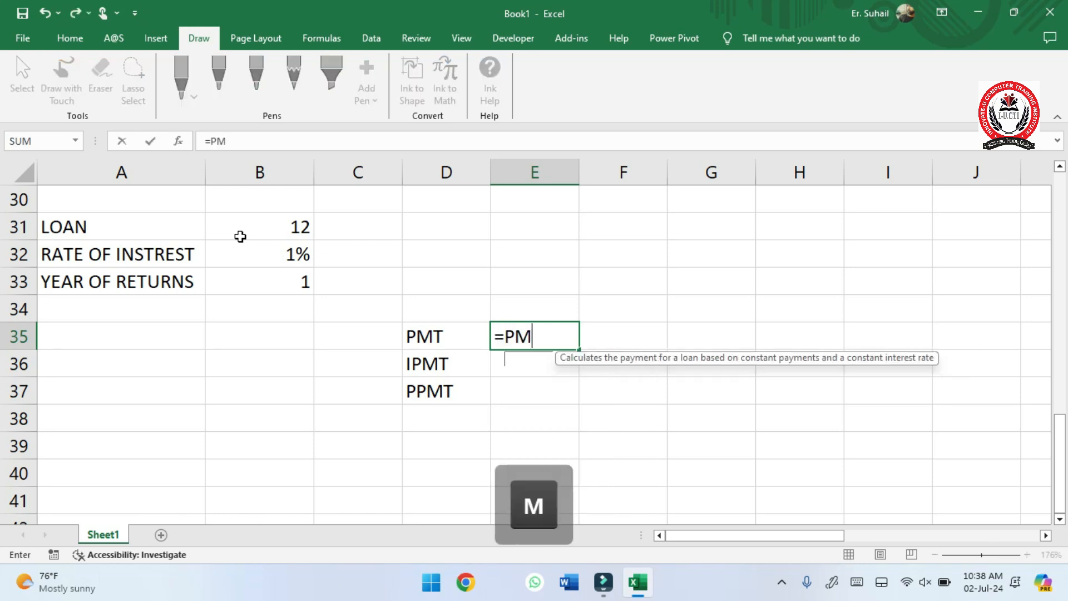
{"action": "type", "text": "T"}
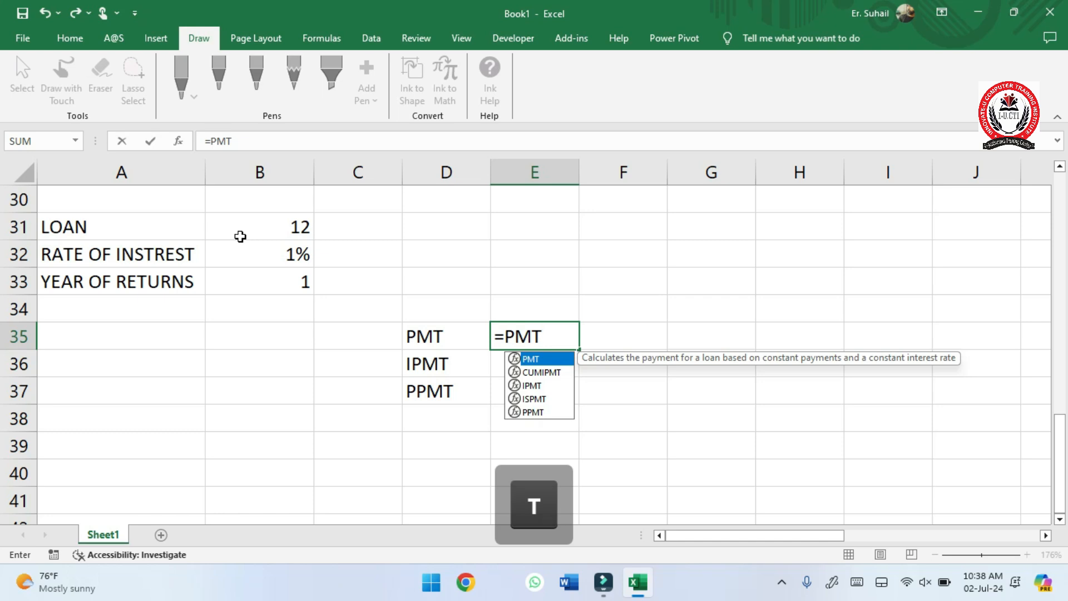
{"action": "type", "text": "("}
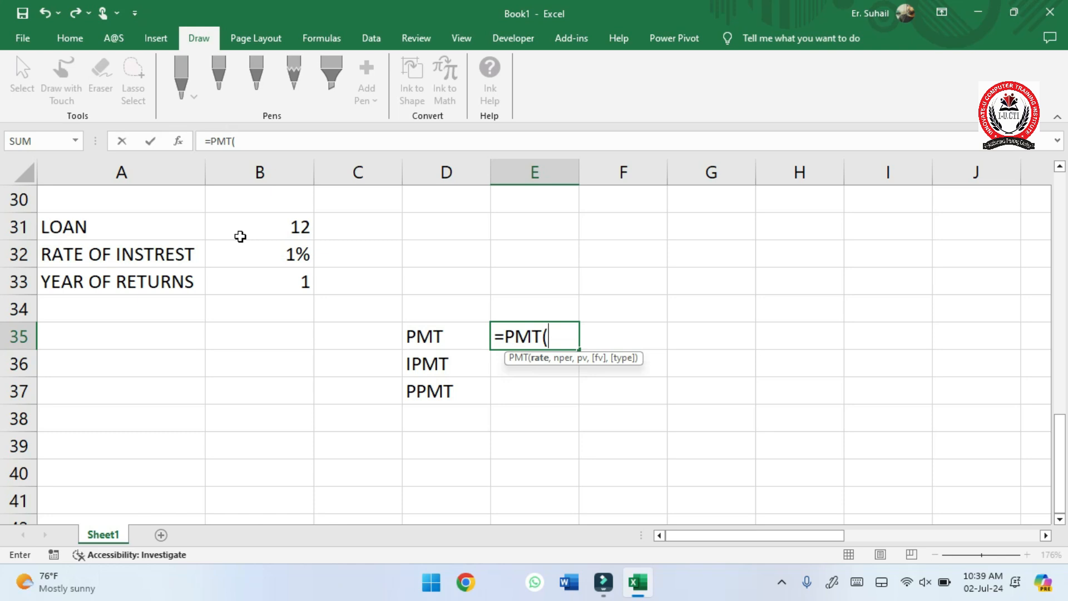
{"action": "left_click", "coordinate": [269, 261]}
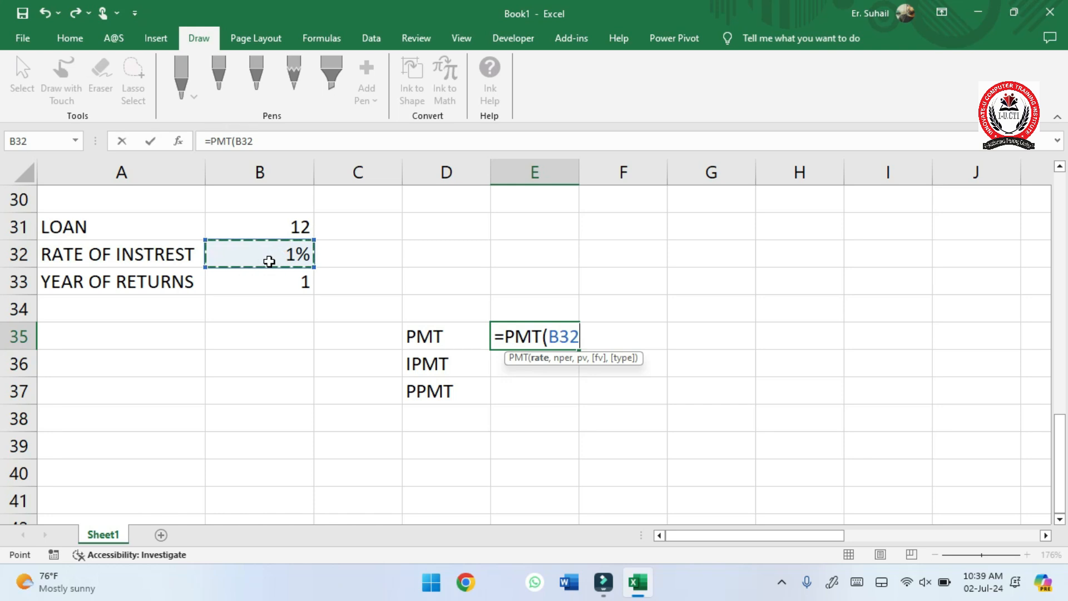
{"action": "type", "text": "/1"}
{"action": "type", "text": "2"}
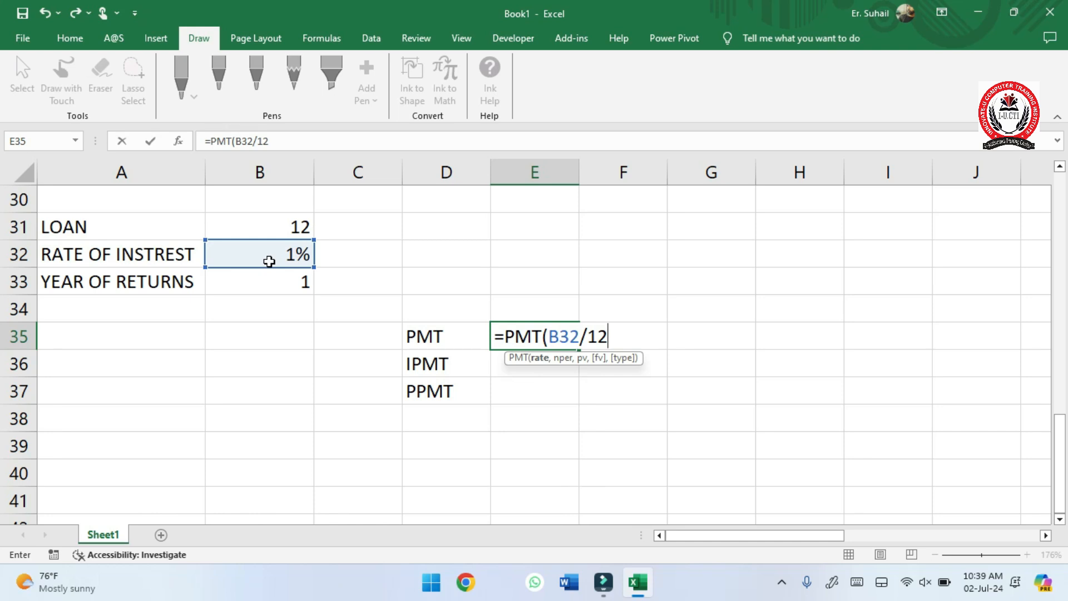
{"action": "type", "text": ","}
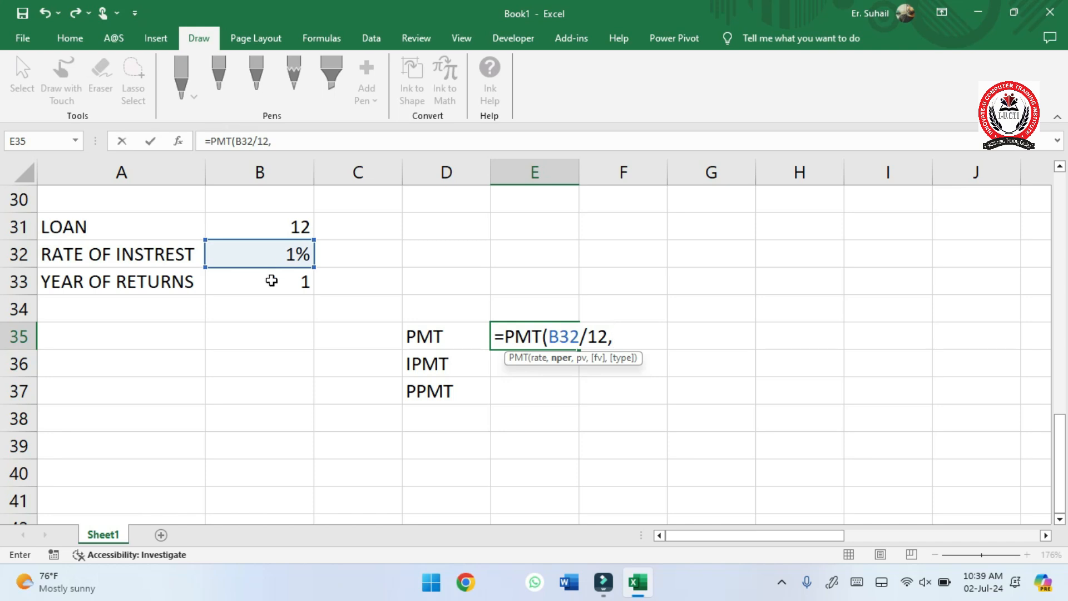
- Complete the E35 PMT formula with B33*12 as the number of periods and B31 as the present value
{"action": "left_click", "coordinate": [271, 278]}
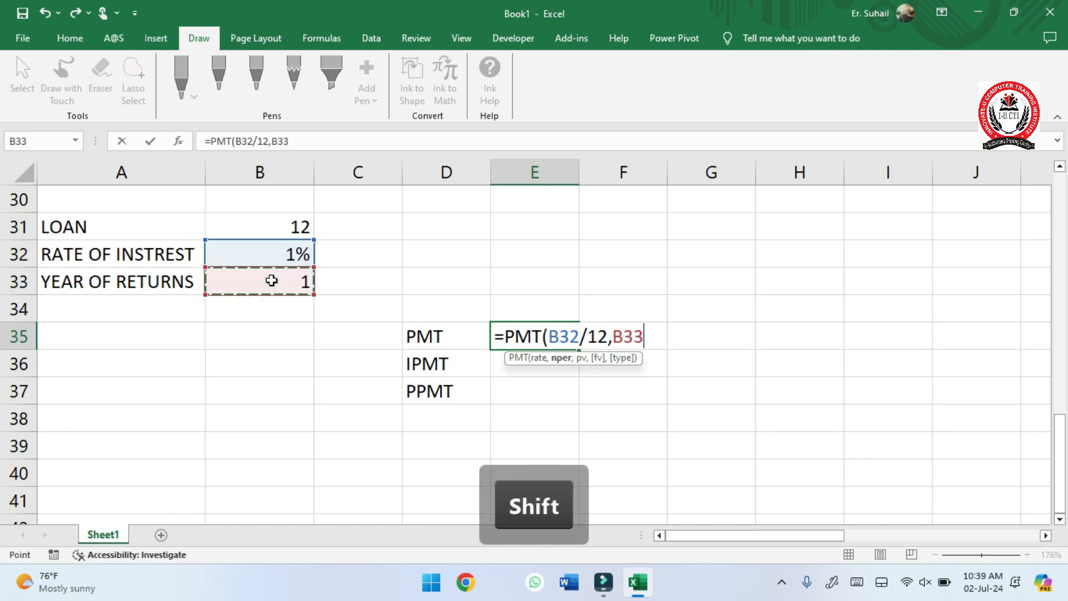
{"action": "type", "text": "*12"}
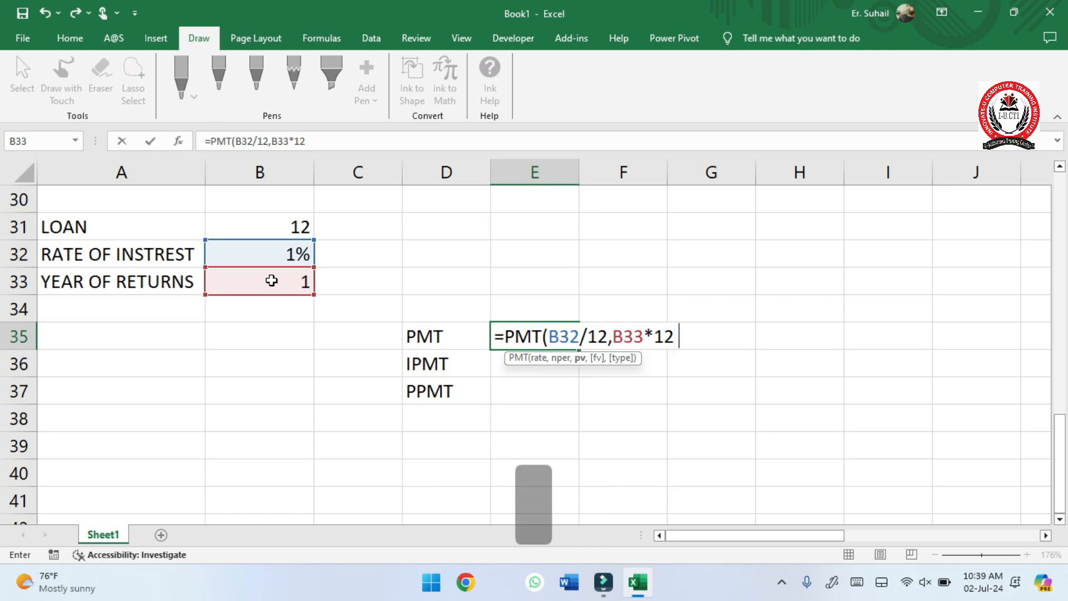
{"action": "type", "text": ","}
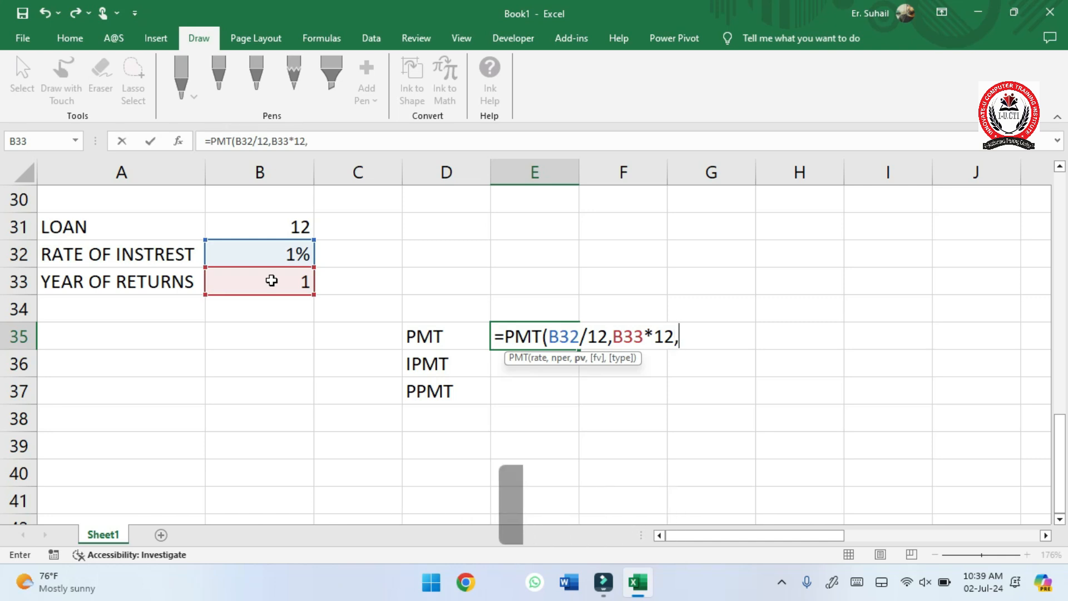
{"action": "left_click", "coordinate": [239, 216]}
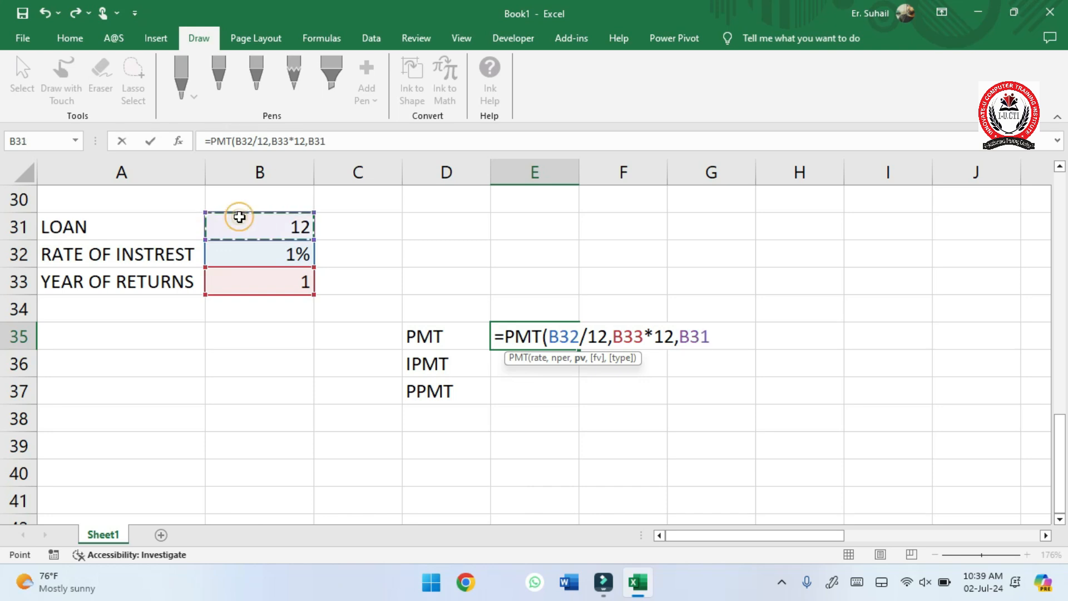
{"action": "type", "text": ")"}
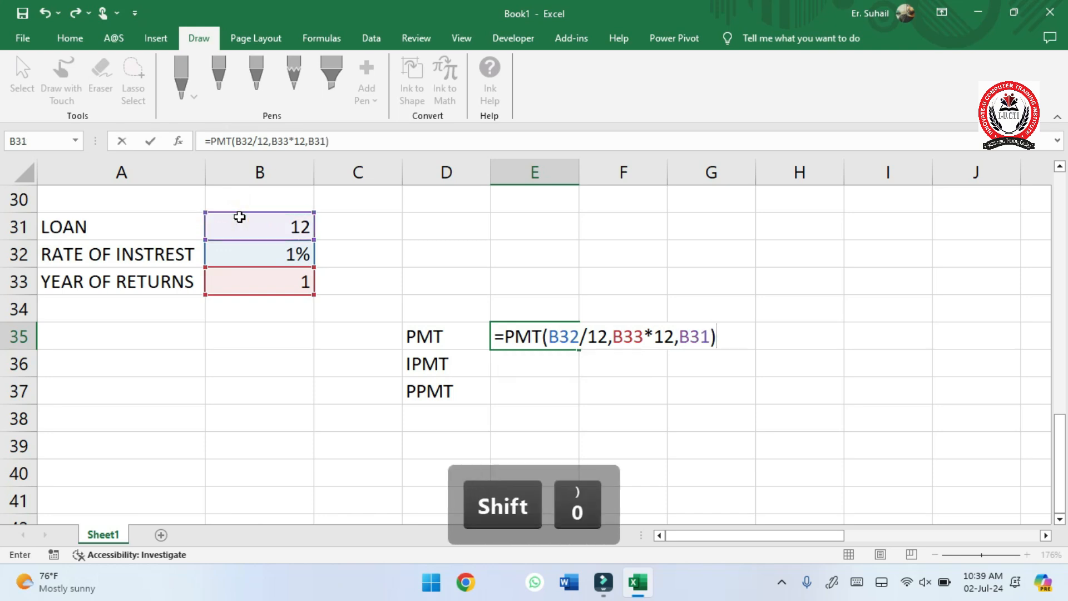
{"action": "key", "text": "Return"}
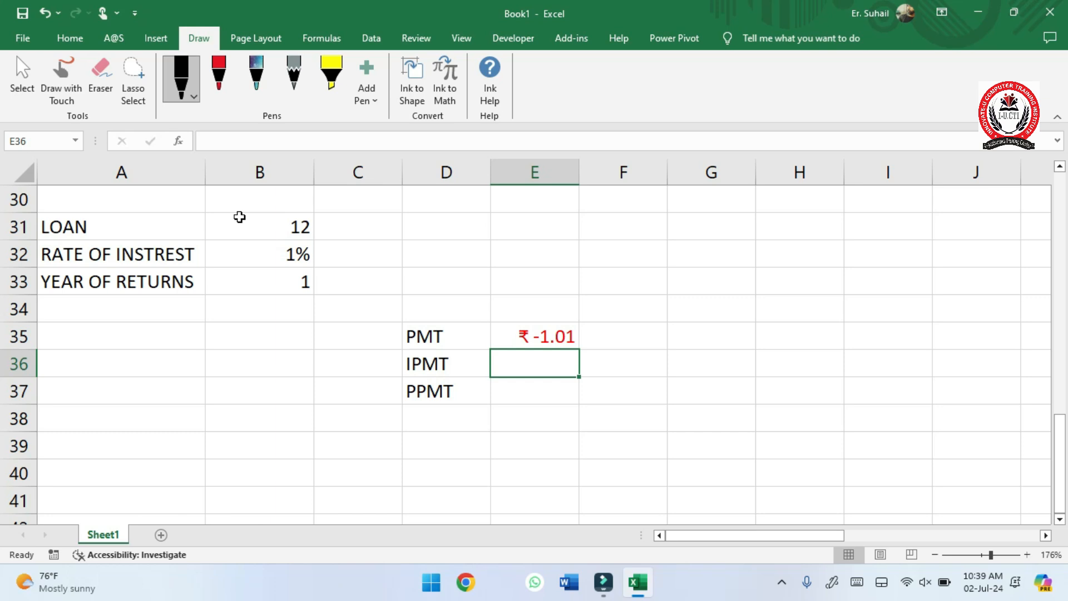
- Add 0 as the future value argument to the PMT formula in E35
{"action": "double_click", "coordinate": [542, 336]}
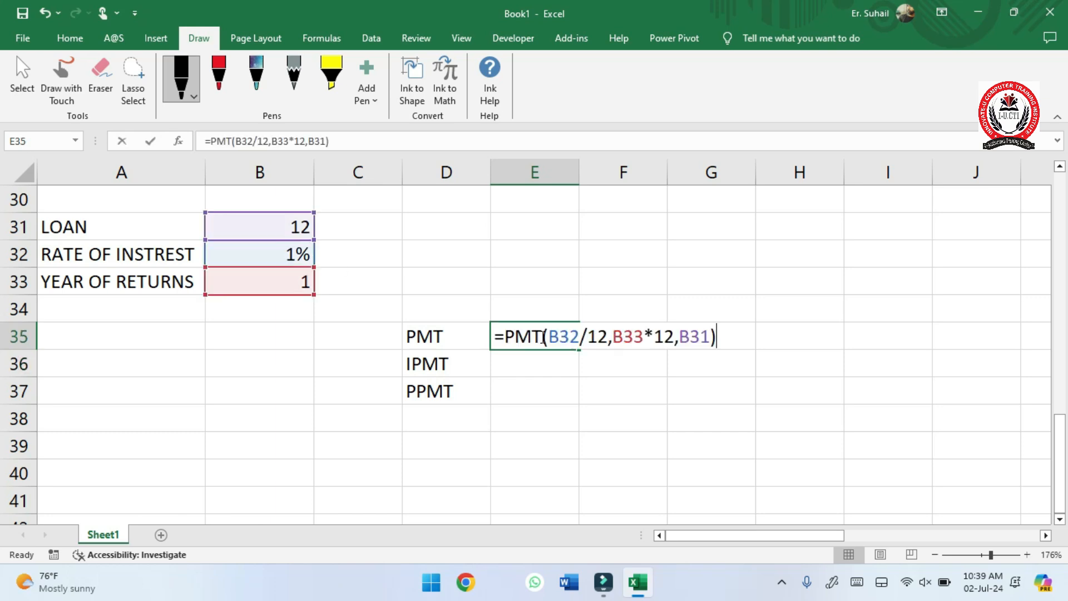
{"action": "left_click", "coordinate": [711, 337]}
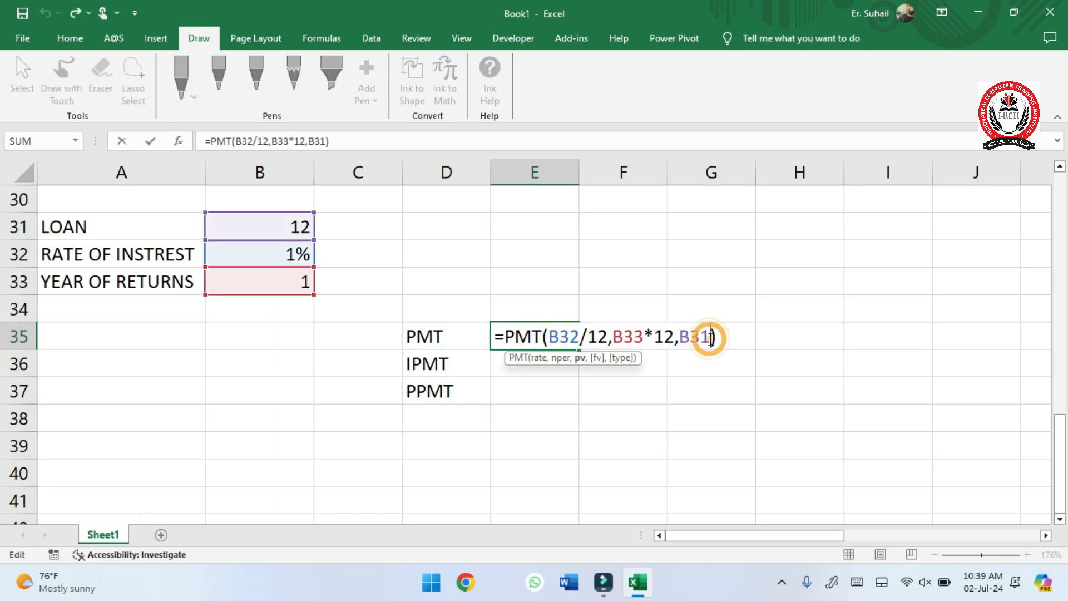
{"action": "type", "text": ",0"}
{"action": "key", "text": "Return"}
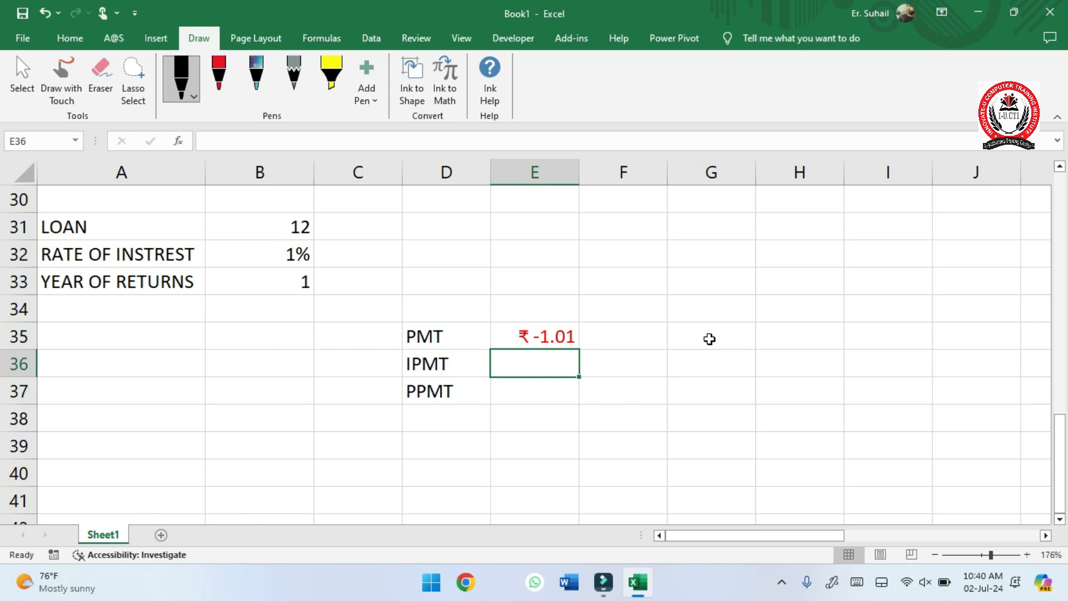
{"action": "left_click", "coordinate": [535, 337]}
- Start an IPMT formula in E36 with B32/12 as the rate argument
{"action": "left_click", "coordinate": [535, 364]}
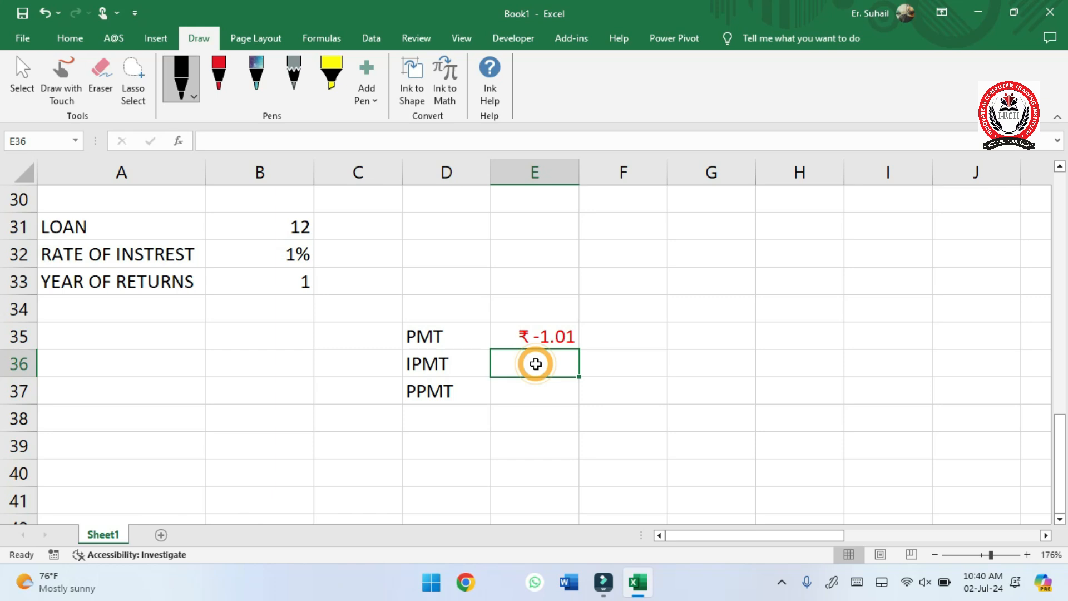
{"action": "type", "text": "="}
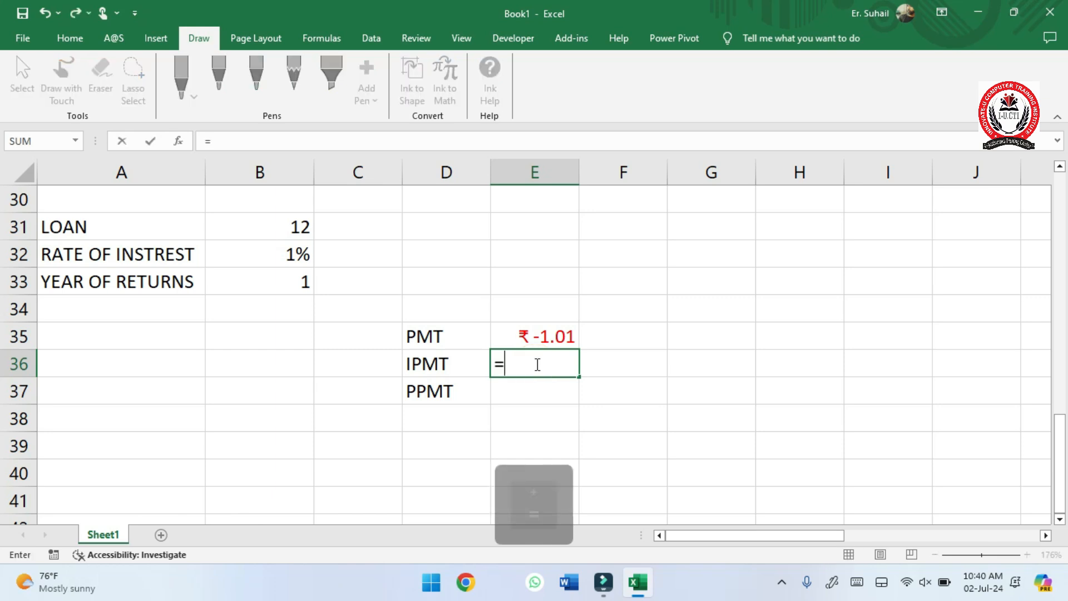
{"action": "type", "text": "IPMT"}
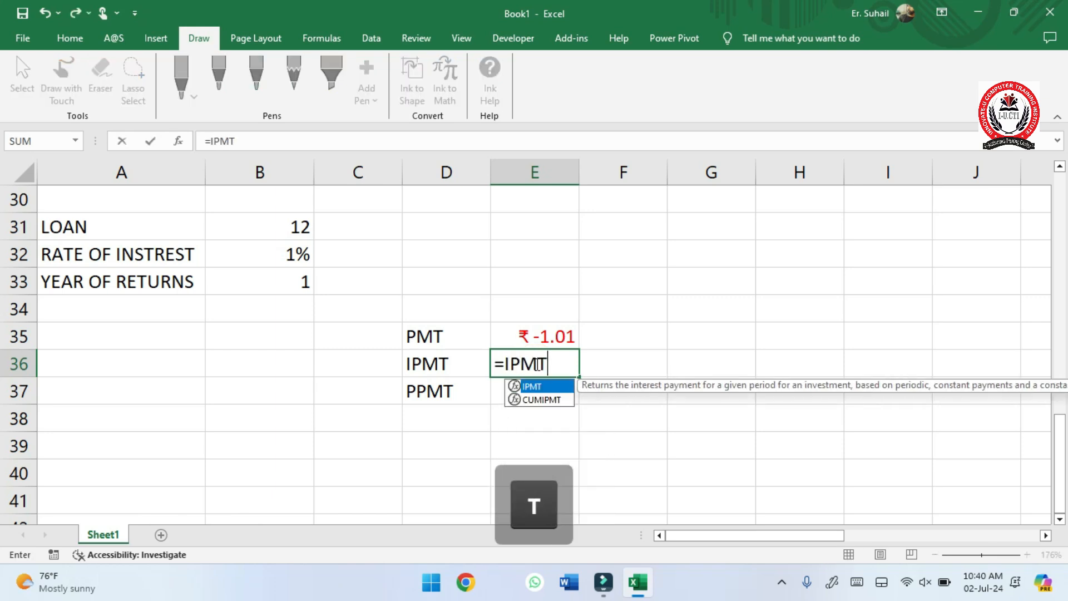
{"action": "key", "text": "Tab"}
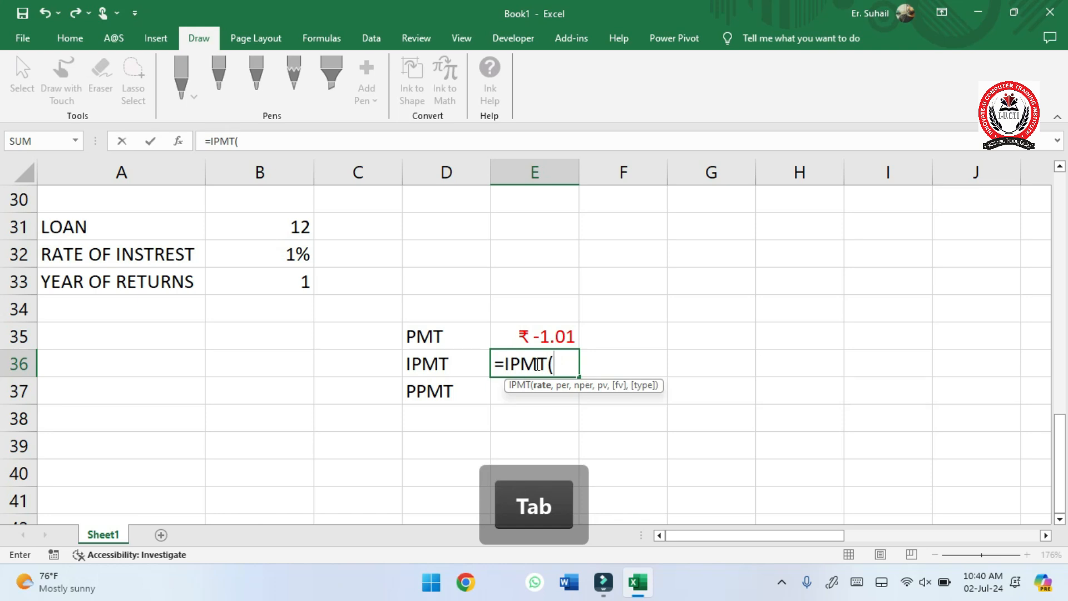
{"action": "left_click", "coordinate": [300, 254]}
{"action": "type", "text": ":12"}
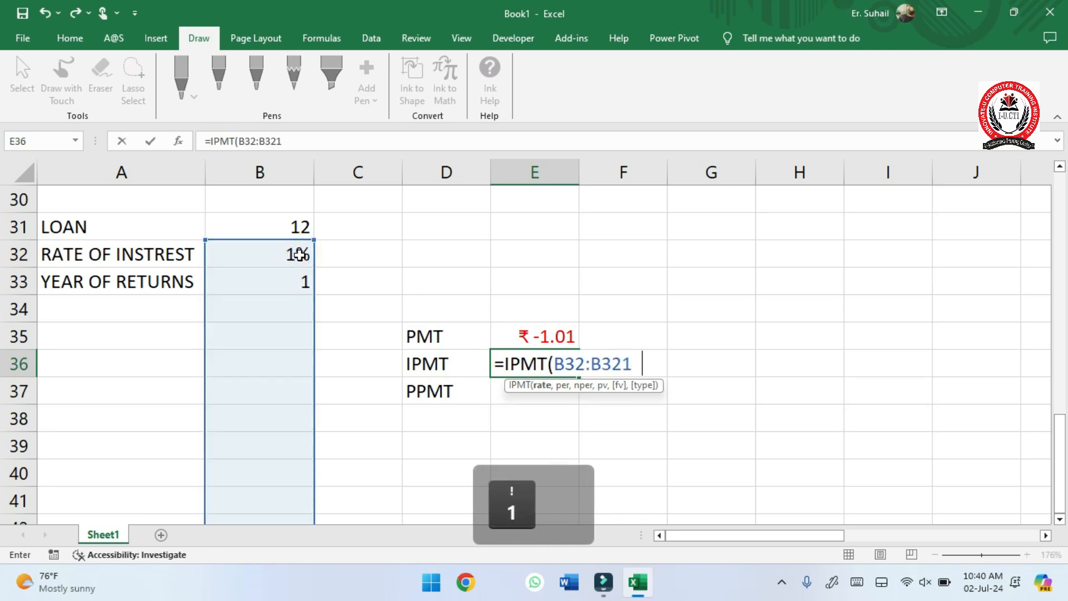
{"action": "key", "text": "BackSpace"}
{"action": "key", "text": "BackSpace"}
{"action": "key", "text": "BackSpace"}
{"action": "key", "text": "BackSpace"}
{"action": "key", "text": "BackSpace"}
{"action": "key", "text": "BackSpace"}
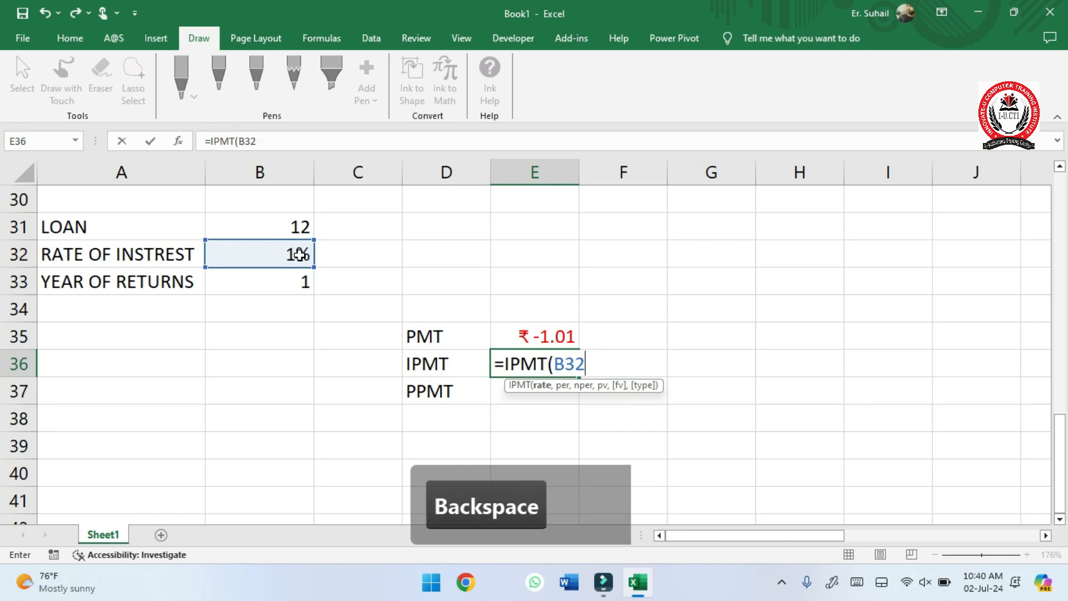
{"action": "type", "text": "/12,"}
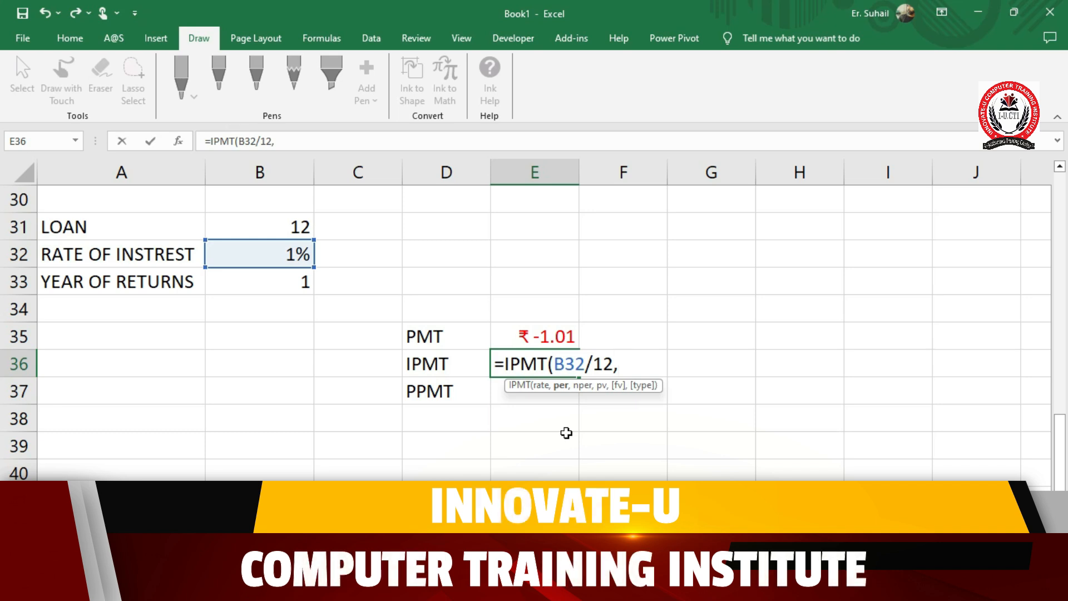
- Complete the E36 IPMT formula with 1 as the period, B33*12 as the number of periods and B31 as the present value
{"action": "type", "text": "1,"}
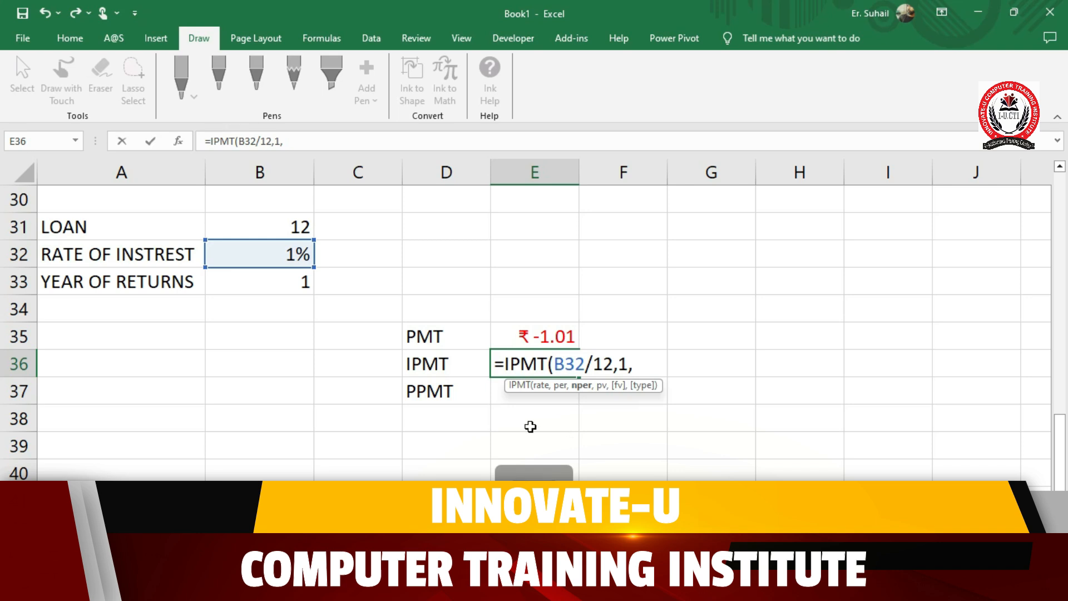
{"action": "left_click", "coordinate": [268, 286]}
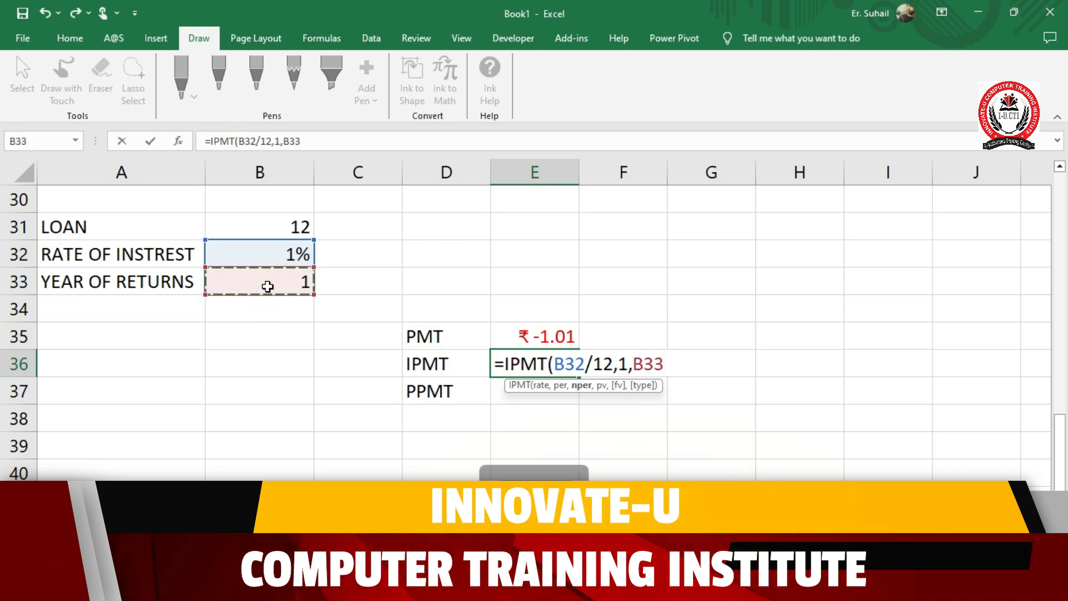
{"action": "type", "text": "*12,"}
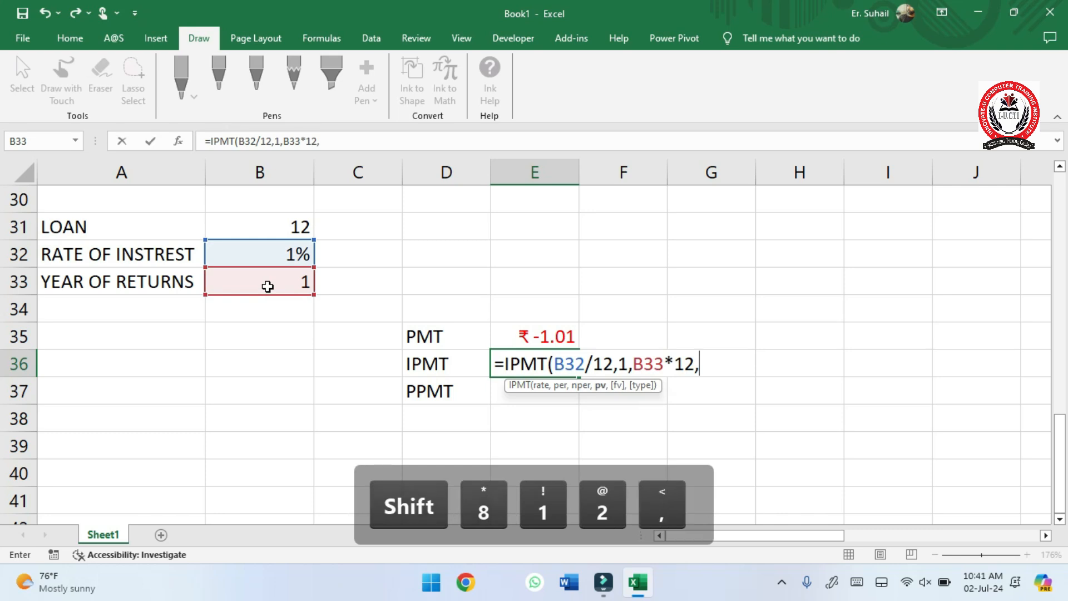
{"action": "left_click", "coordinate": [287, 223]}
{"action": "type", "text": ")"}
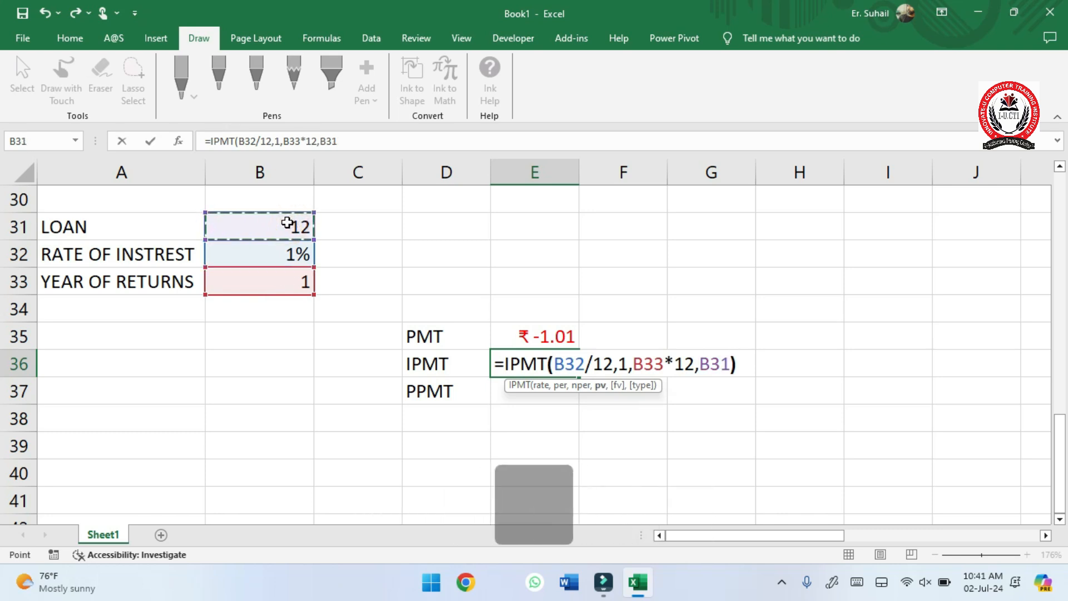
{"action": "key", "text": "Return"}
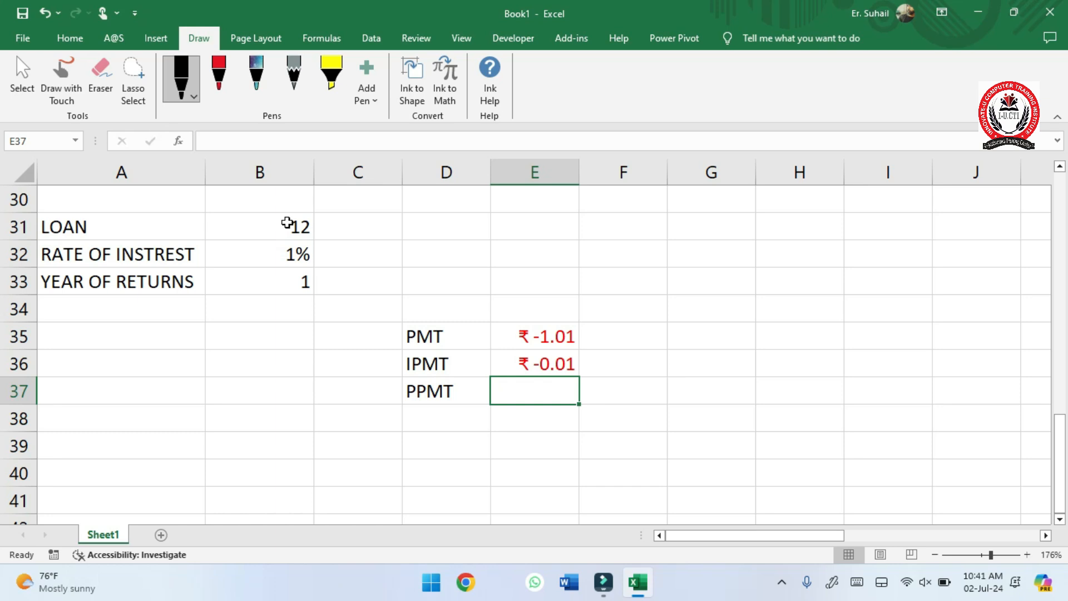
- Start a PPMT formula in E37 with B32/12 as the rate argument
{"action": "type", "text": "=PPMT"}
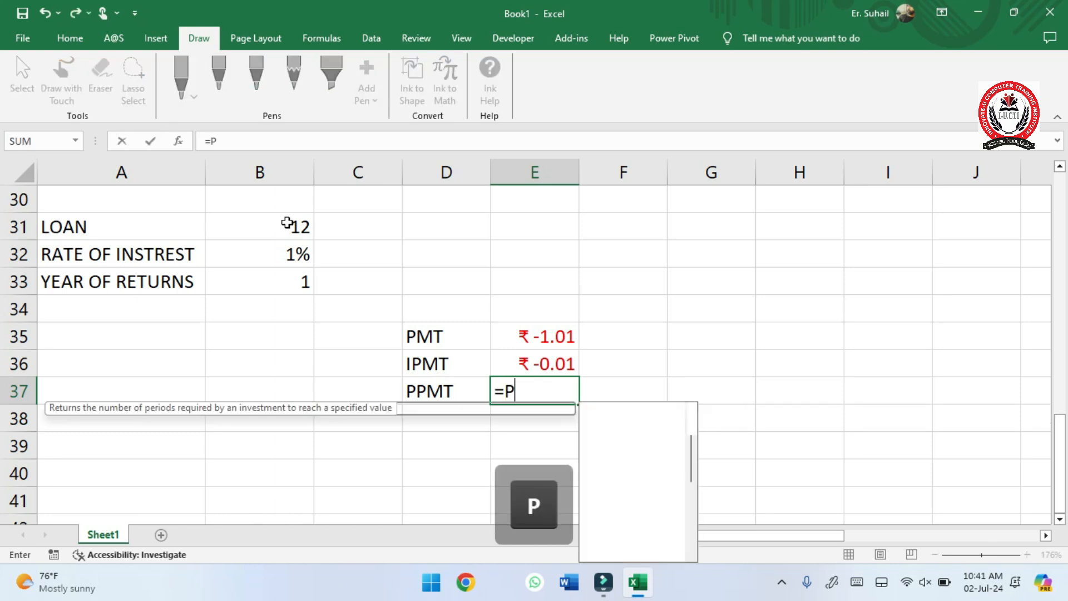
{"action": "key", "text": "Tab"}
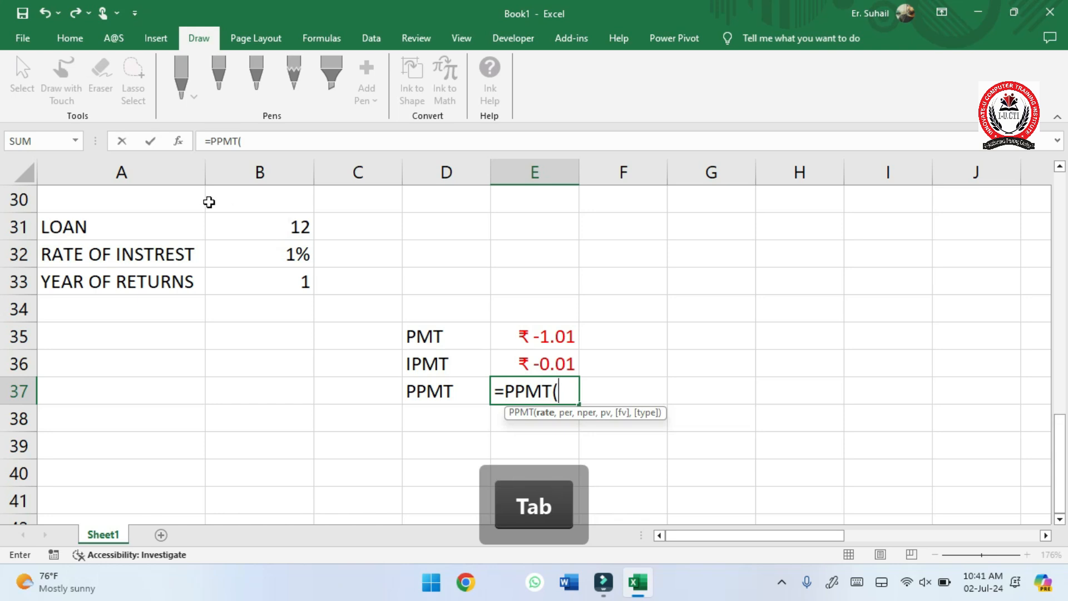
{"action": "left_click", "coordinate": [270, 251]}
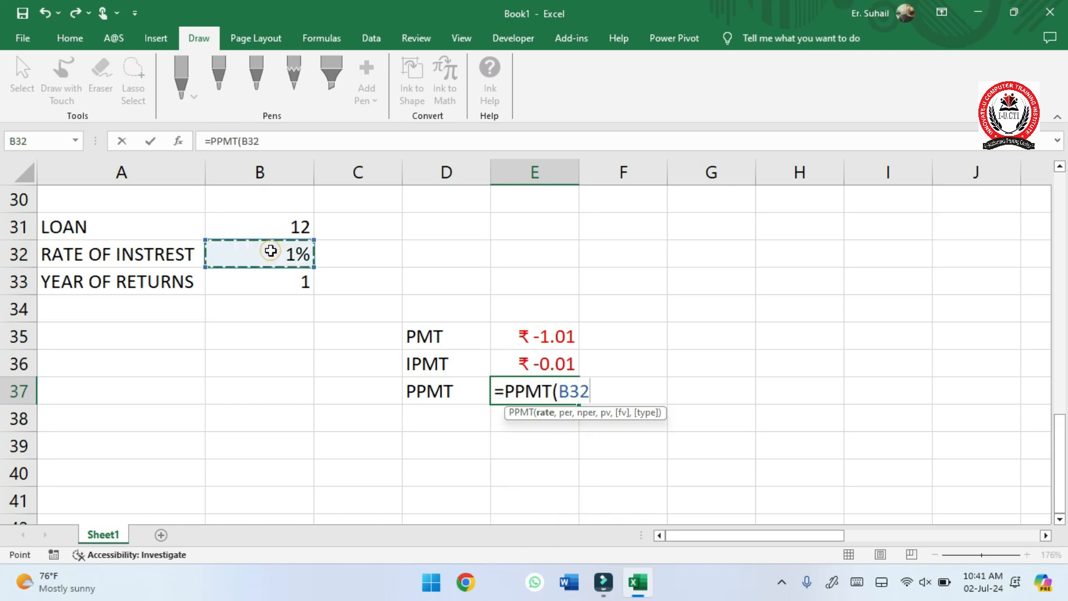
{"action": "type", "text": "/12,"}
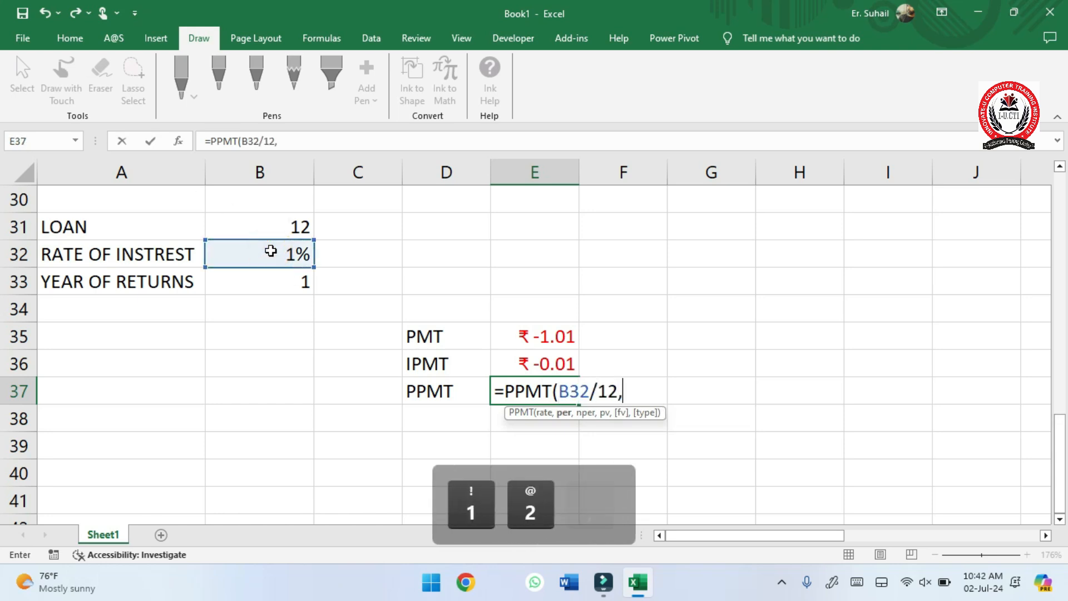
{"action": "type", "text": "1"}
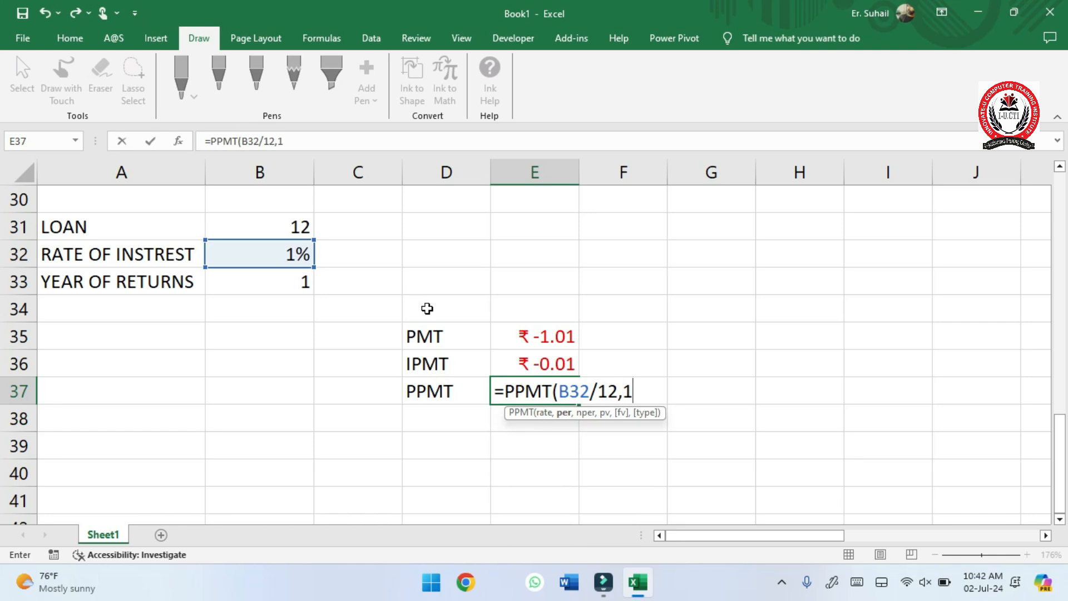
{"action": "type", "text": ","}
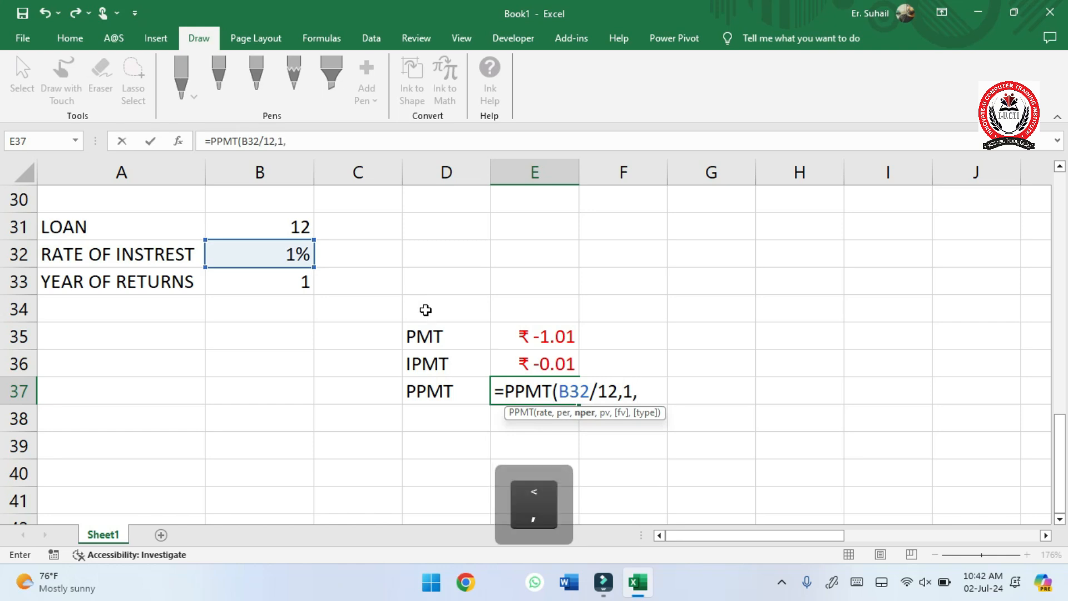
- Complete the E37 PPMT formula with 1 as the period, B33*12 as the number of periods and B31 as the present value
{"action": "left_click", "coordinate": [244, 280]}
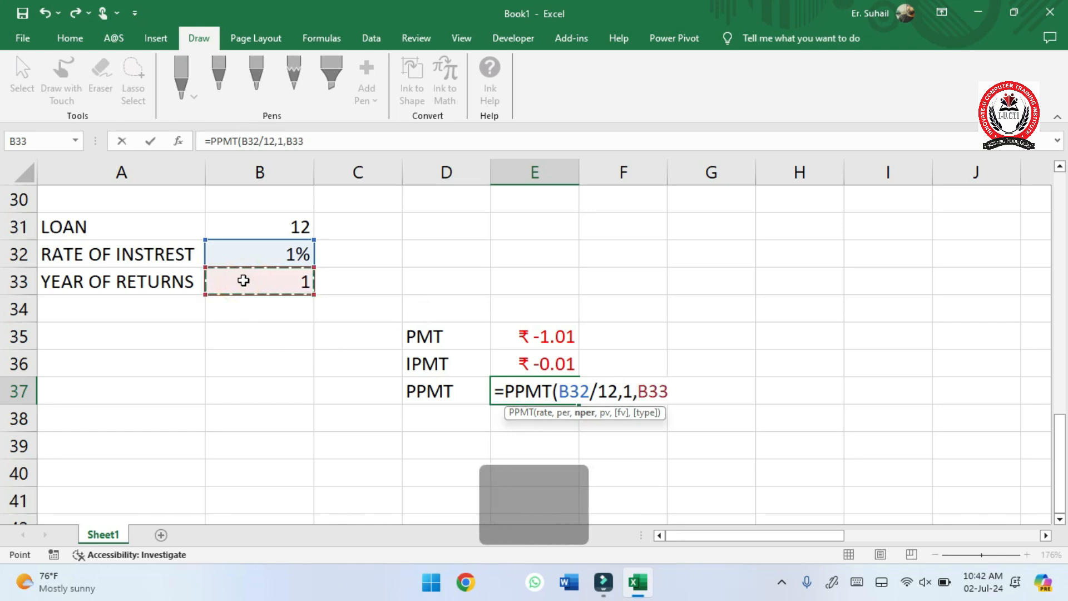
{"action": "type", "text": "*12,"}
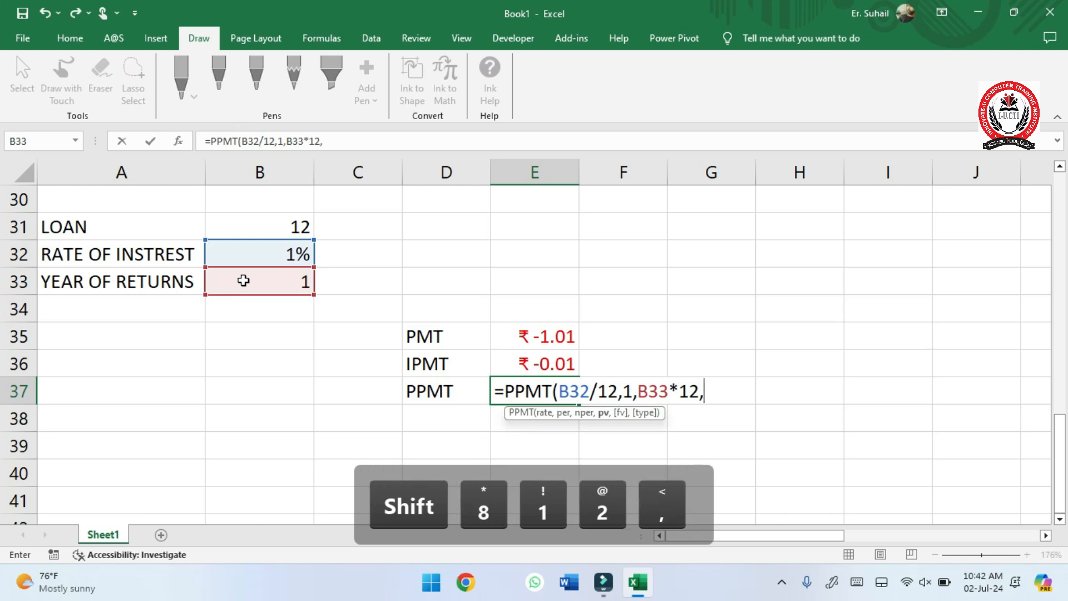
{"action": "left_click", "coordinate": [256, 227]}
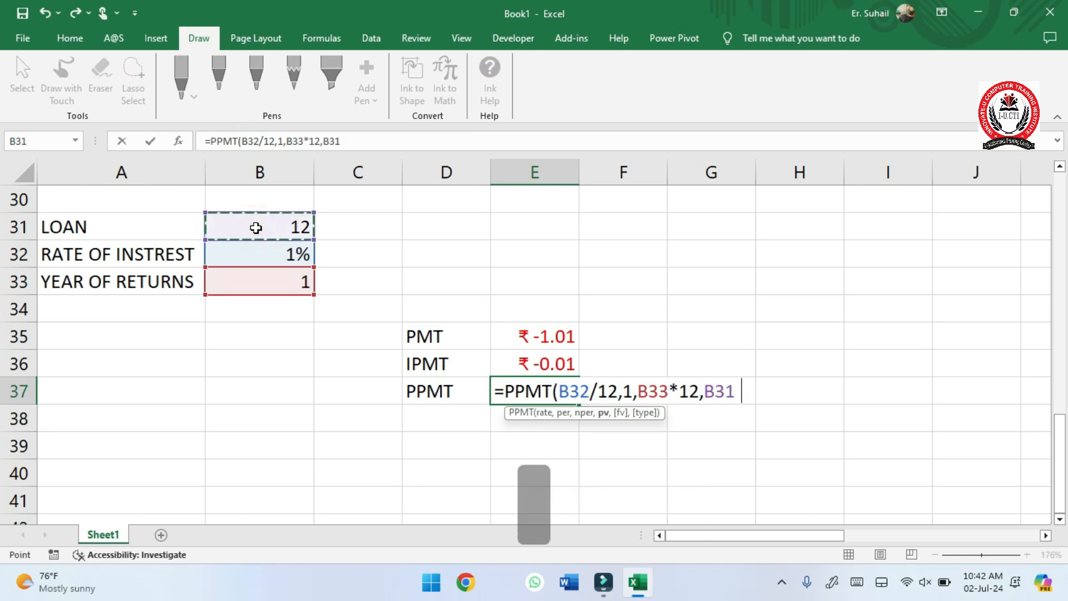
{"action": "key", "text": "Return"}
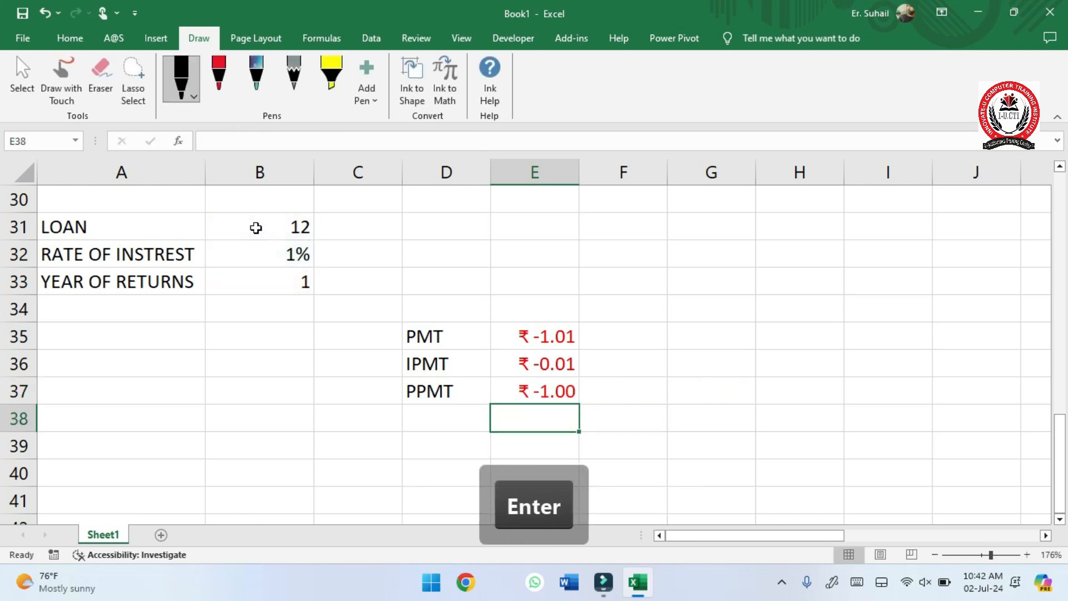
- Set the loan to 300000, the interest rate to 12% and the years to 5 in B31 to B33, and autofit column E
{"action": "left_click", "coordinate": [268, 224]}
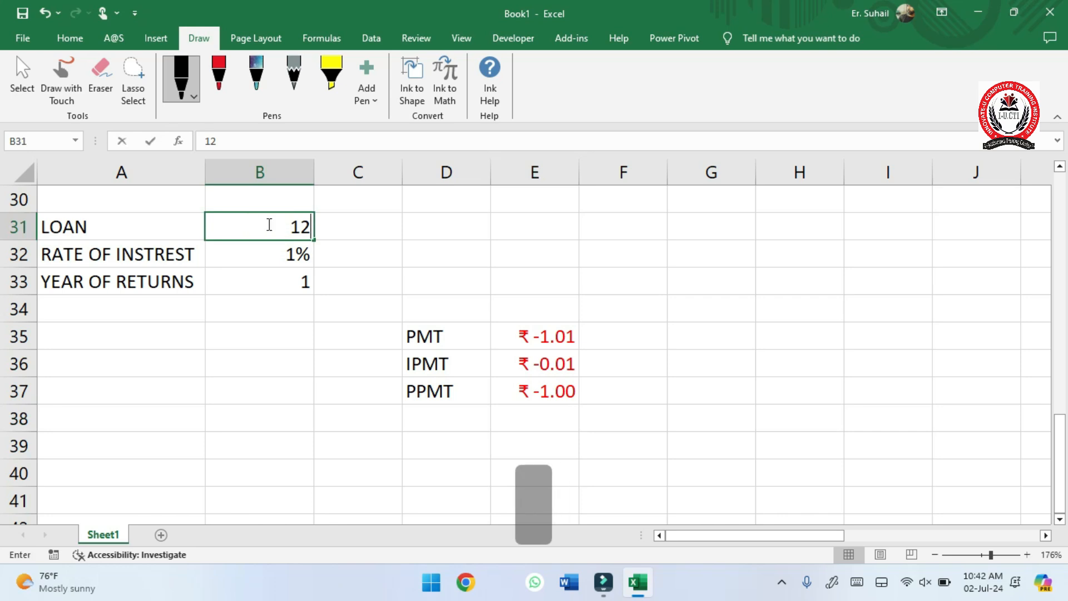
{"action": "type", "text": "30000"}
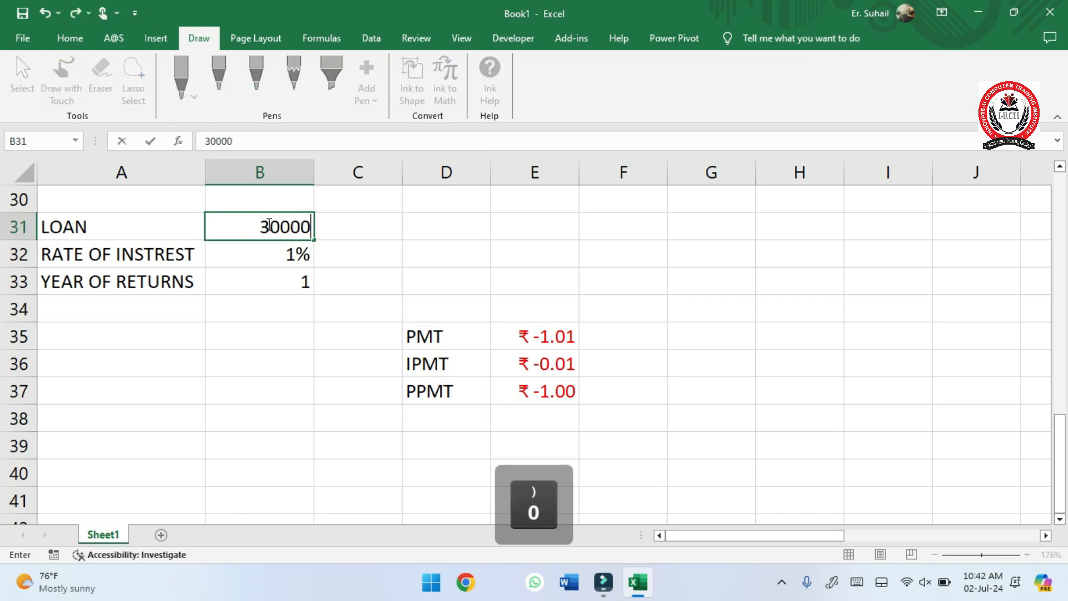
{"action": "type", "text": "0"}
{"action": "key", "text": "Down"}
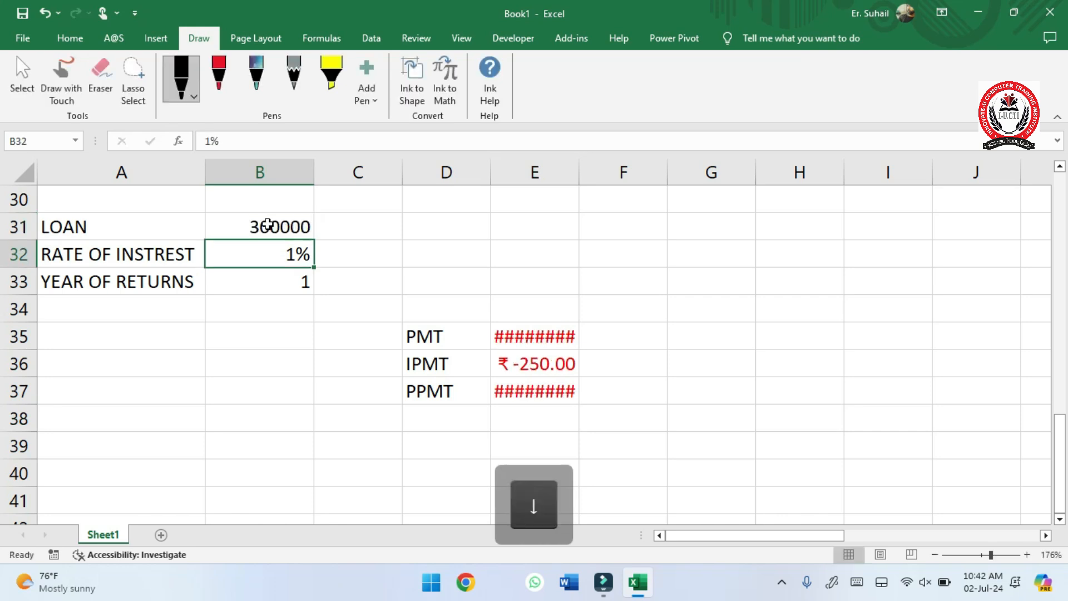
{"action": "type", "text": "12"}
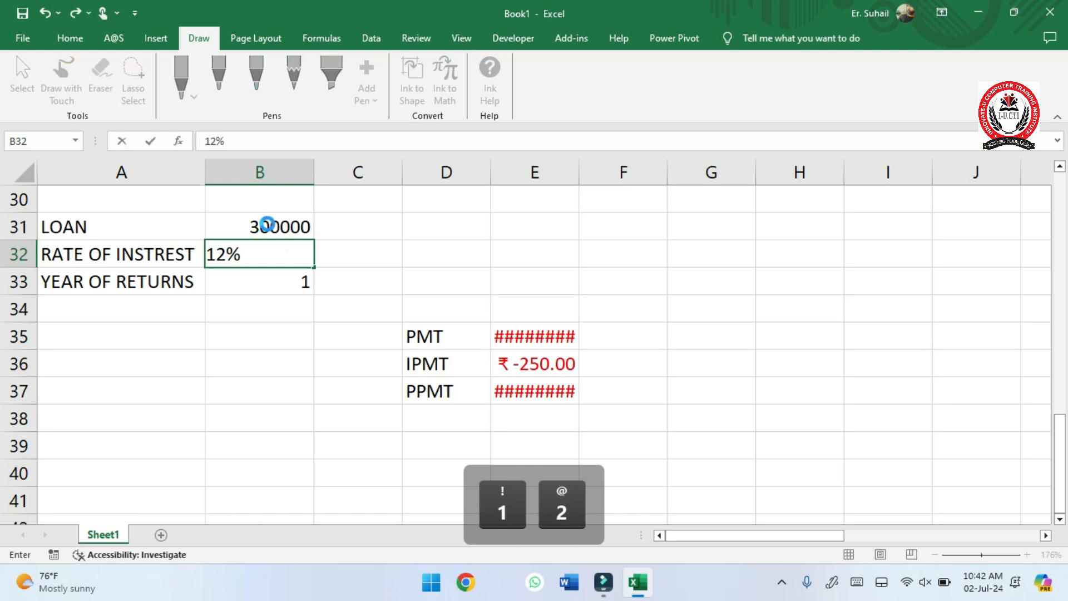
{"action": "key", "text": "Return"}
{"action": "type", "text": "5"}
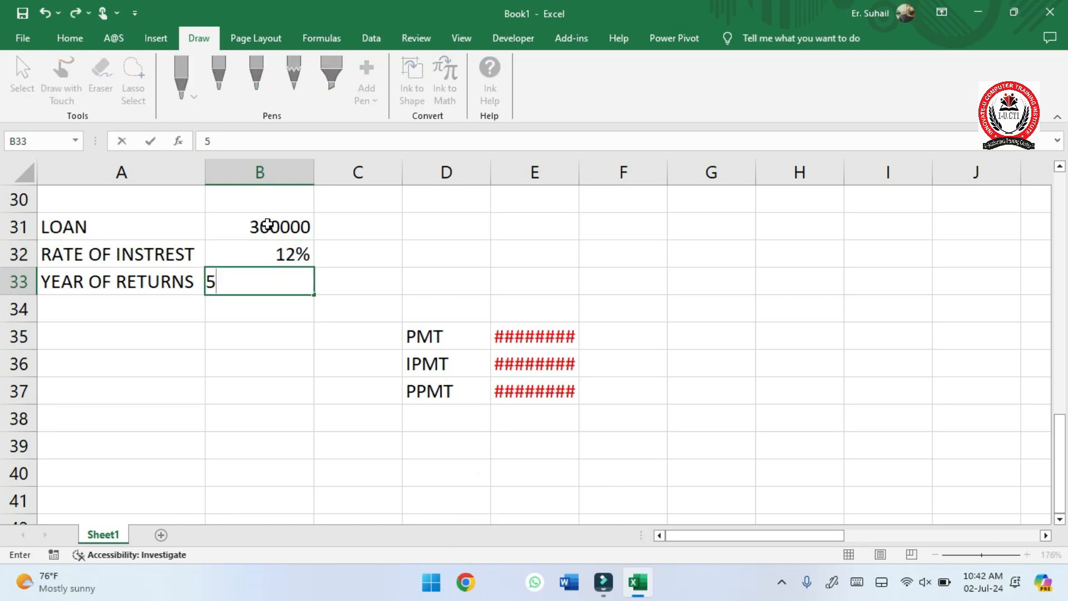
{"action": "key", "text": "Return"}
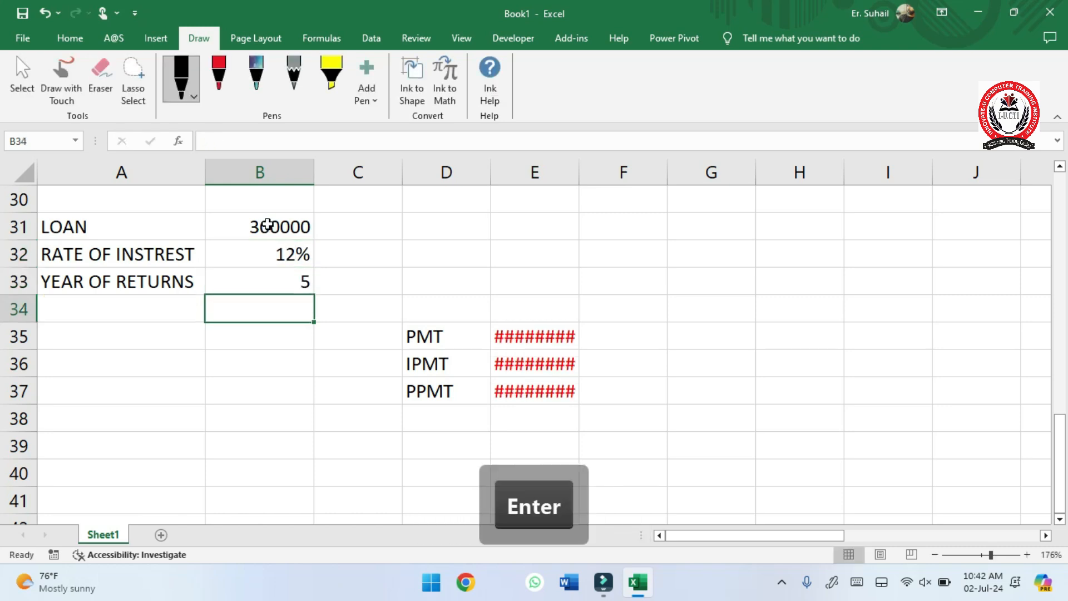
{"action": "double_click", "coordinate": [577, 171]}
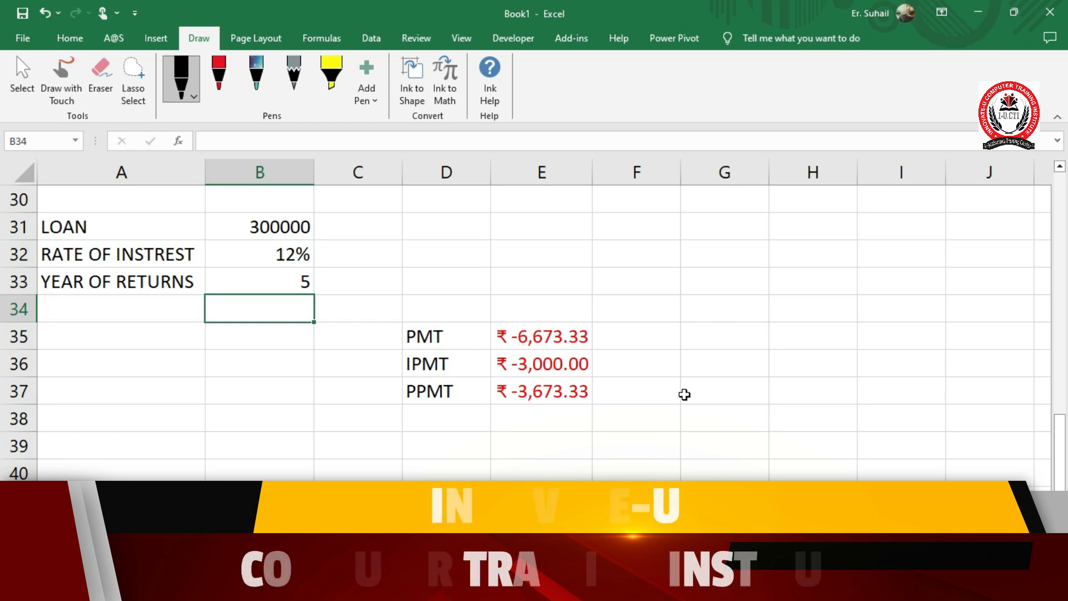
- Set the years of return in B33 to 2 and autofit column E to the payment results
{"action": "left_click", "coordinate": [274, 283]}
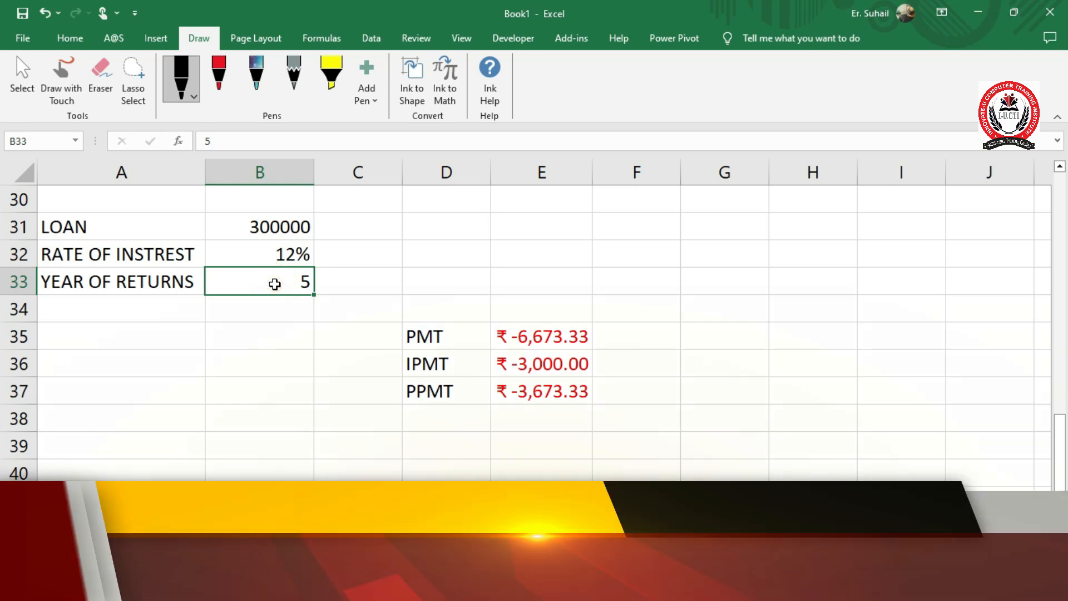
{"action": "type", "text": "2"}
{"action": "key", "text": "Return"}
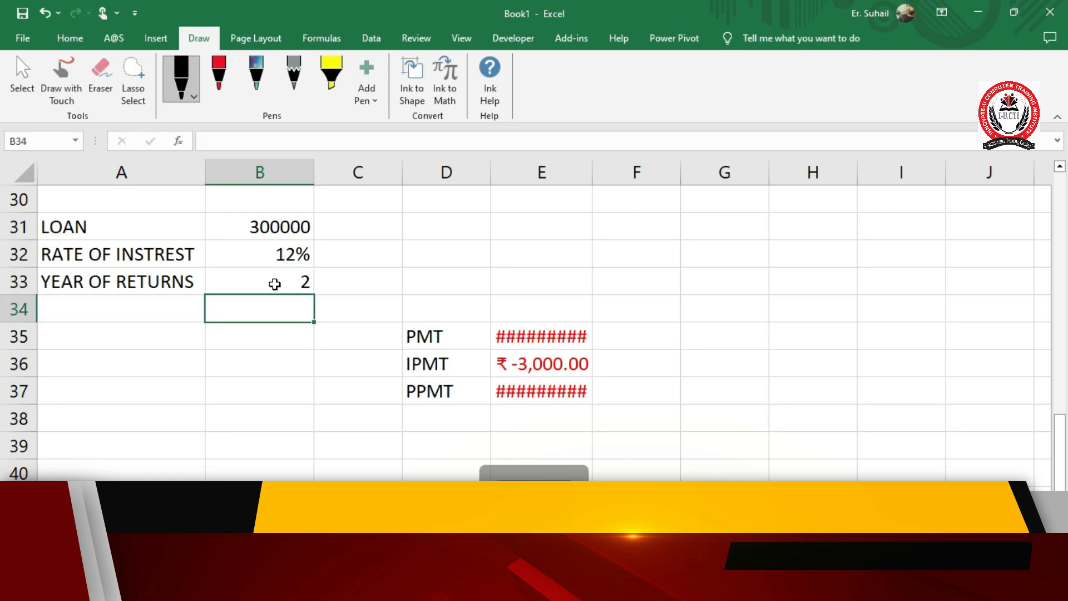
{"action": "double_click", "coordinate": [591, 172]}
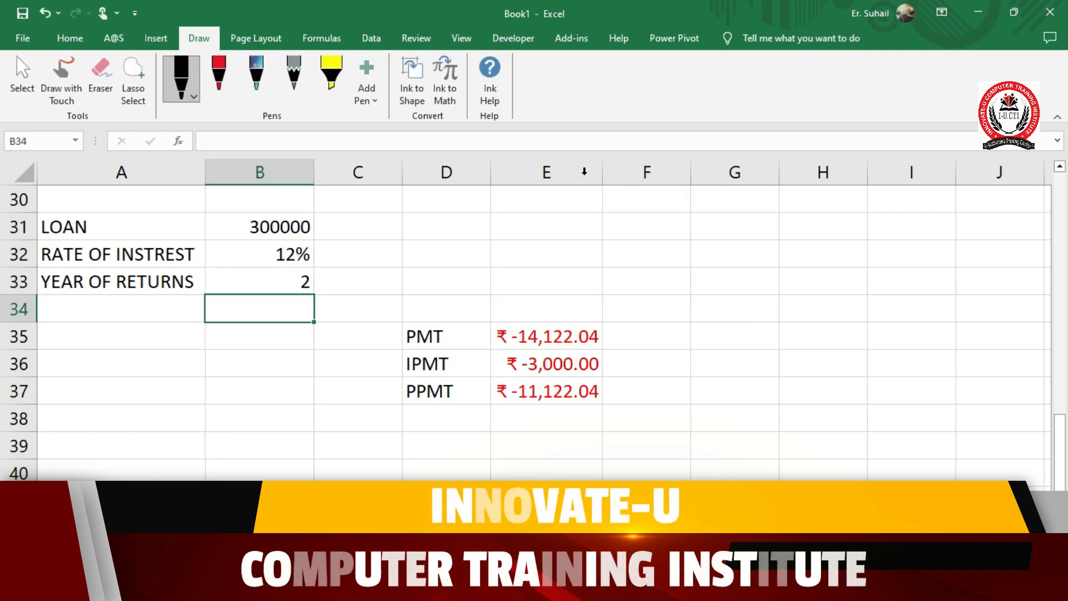
- Try interest rates of 6% and 7% in B32 to recalculate the PMT, IPMT and PPMT results
{"action": "left_click", "coordinate": [248, 250]}
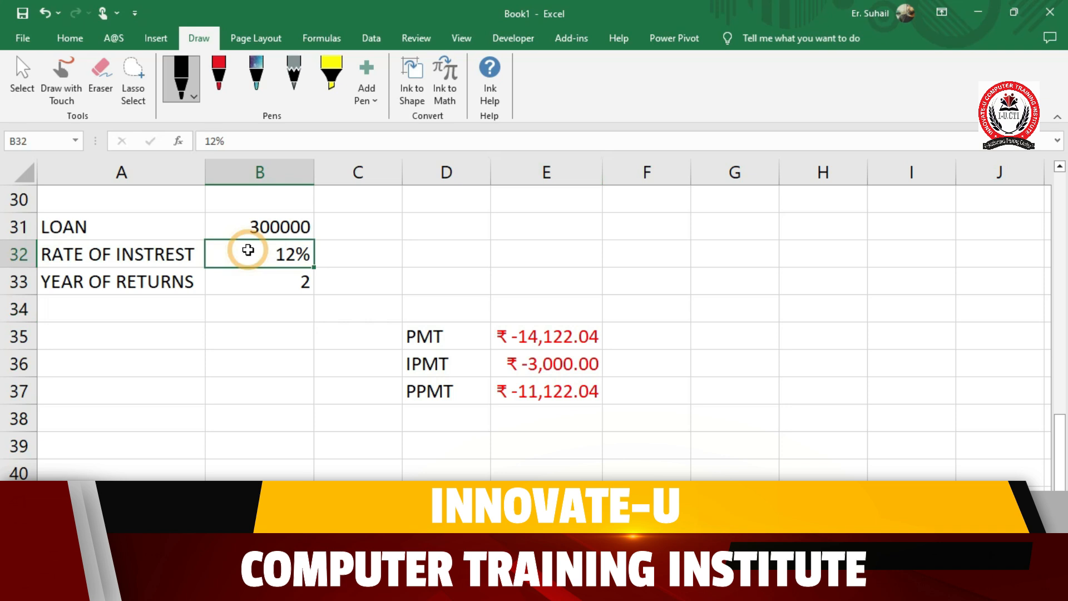
{"action": "type", "text": "6%"}
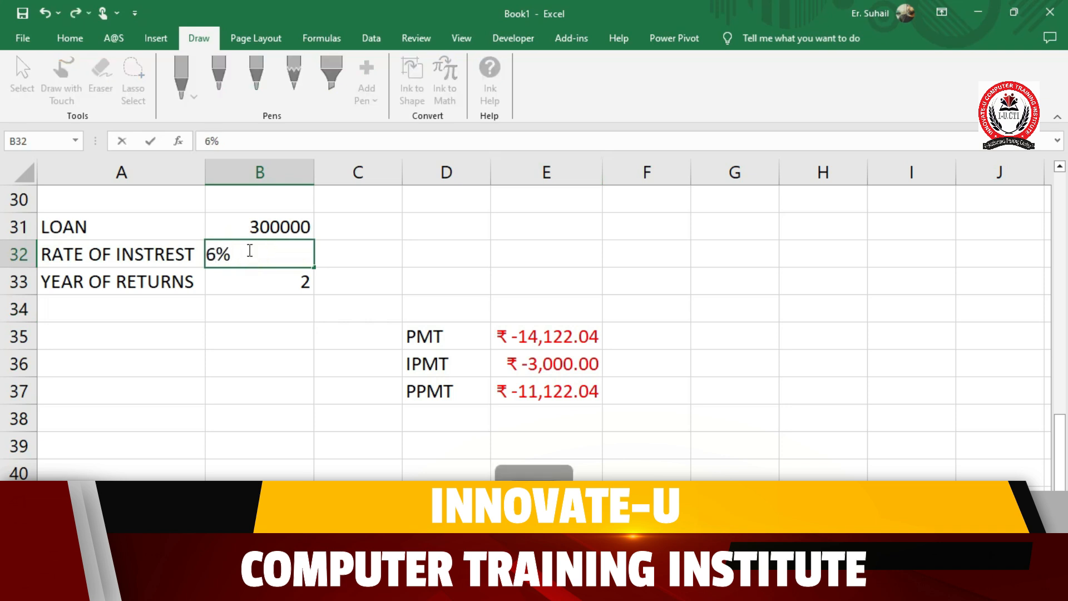
{"action": "key", "text": "Return"}
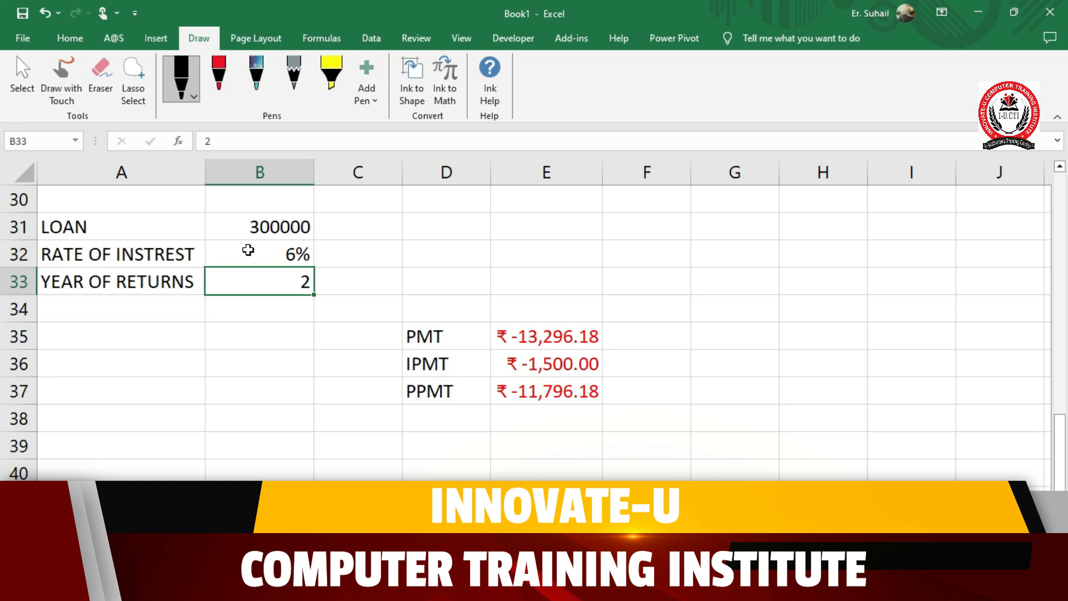
{"action": "left_click", "coordinate": [248, 250]}
{"action": "type", "text": "7%"}
{"action": "key", "text": "Return"}
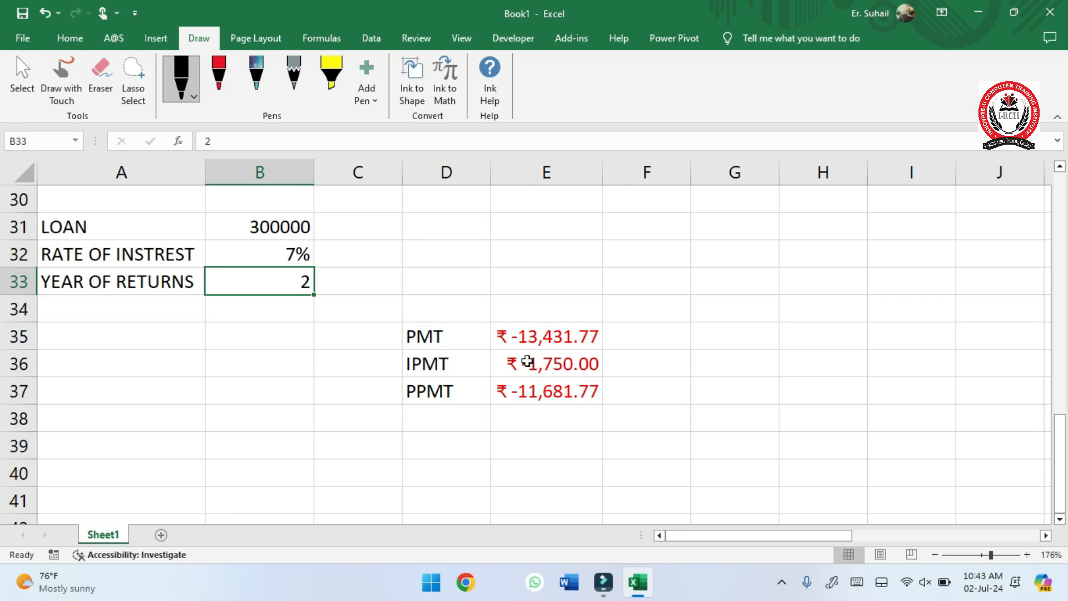
- Set the loan in B31 to 12 and the rate of interest in B32 to 1%
{"action": "left_click", "coordinate": [282, 228]}
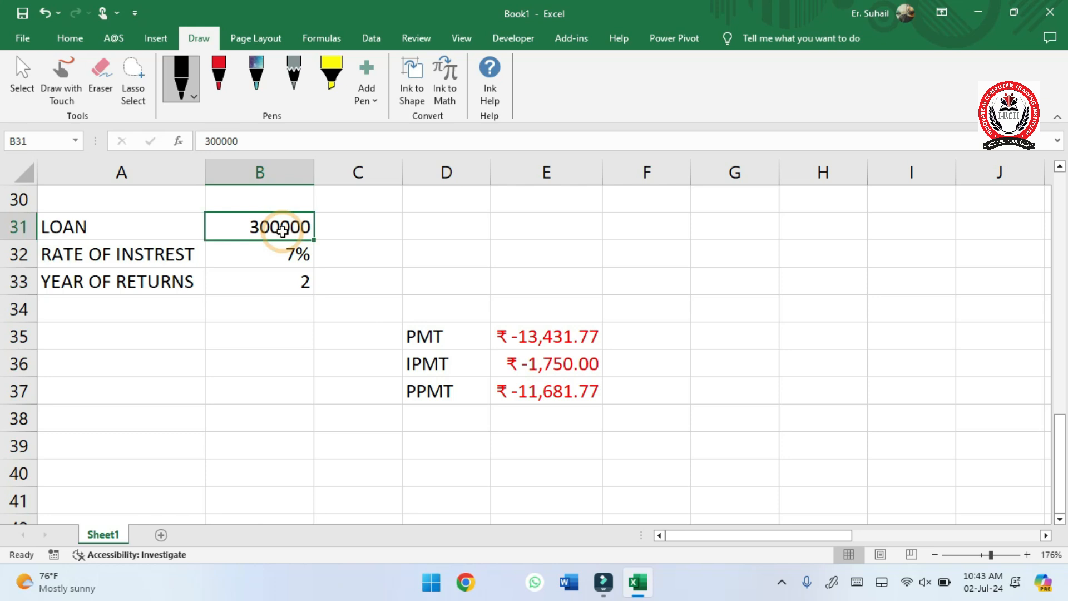
{"action": "type", "text": "12"}
{"action": "key", "text": "Return"}
{"action": "type", "text": "1"}
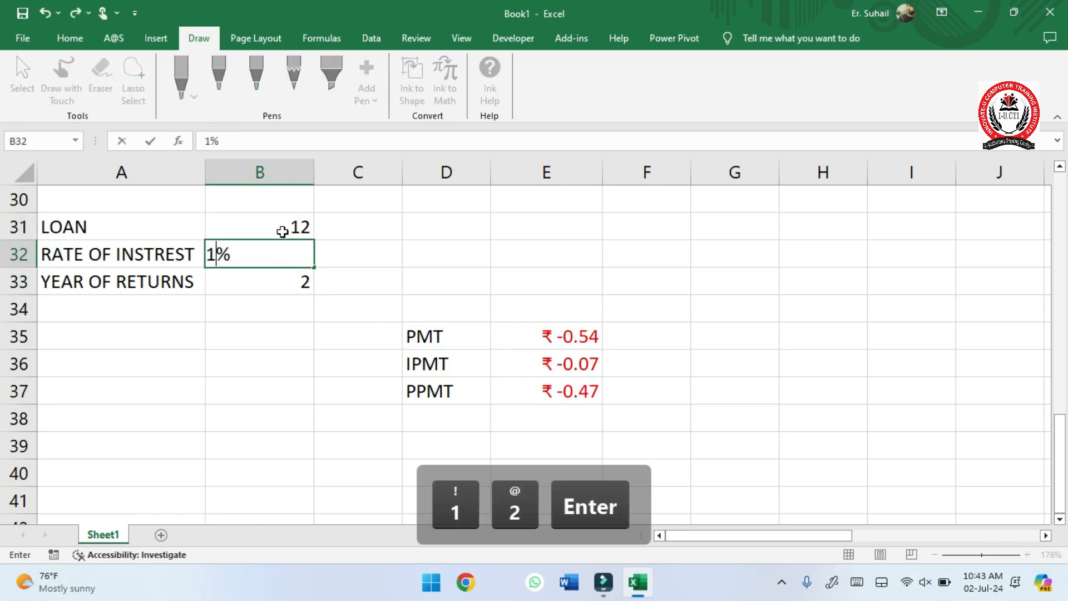
{"action": "key", "text": "Return"}
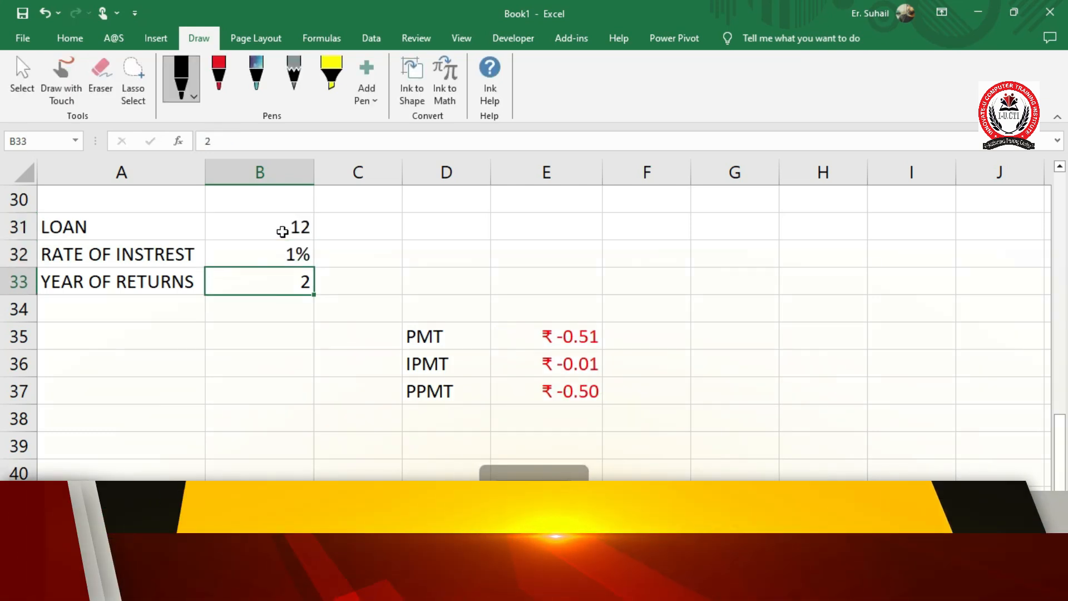